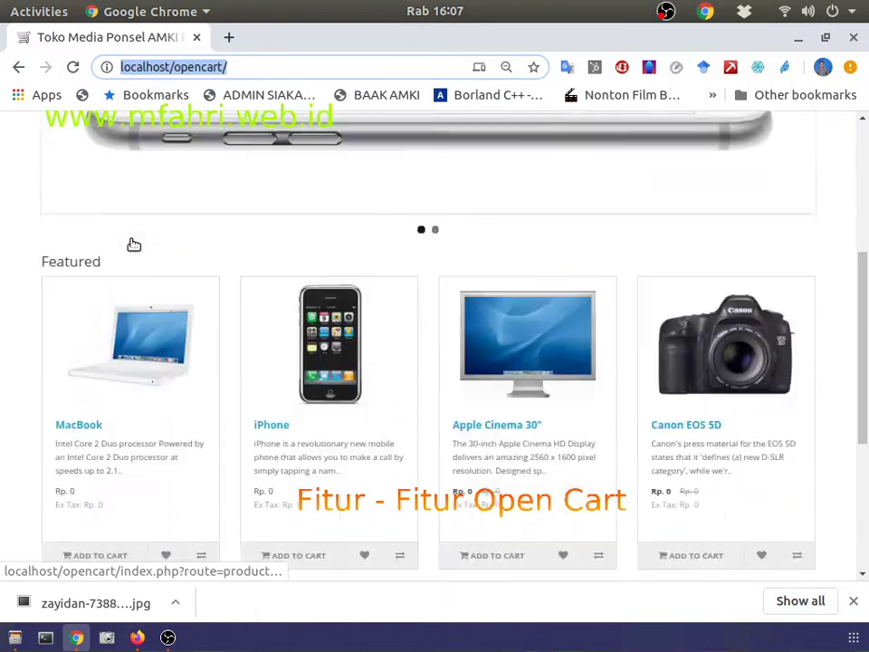
Step: Open a new Chrome tab and load the mfahri.web.id site
{"action": "scroll", "coordinate": [132, 243], "scroll_direction": "up", "scroll_amount": 3}
{"action": "left_click", "coordinate": [229, 38]}
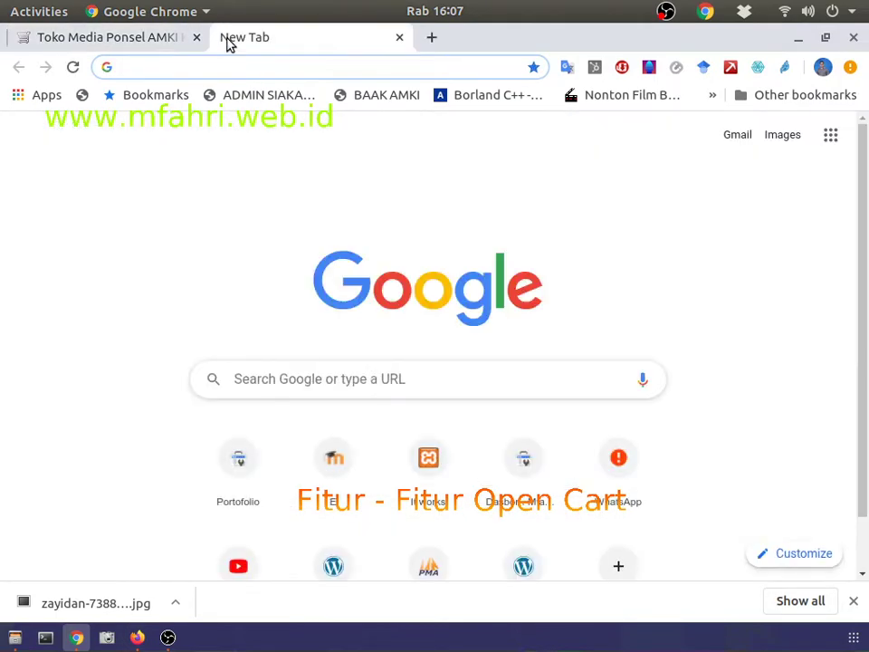
{"action": "type", "text": "mfa"}
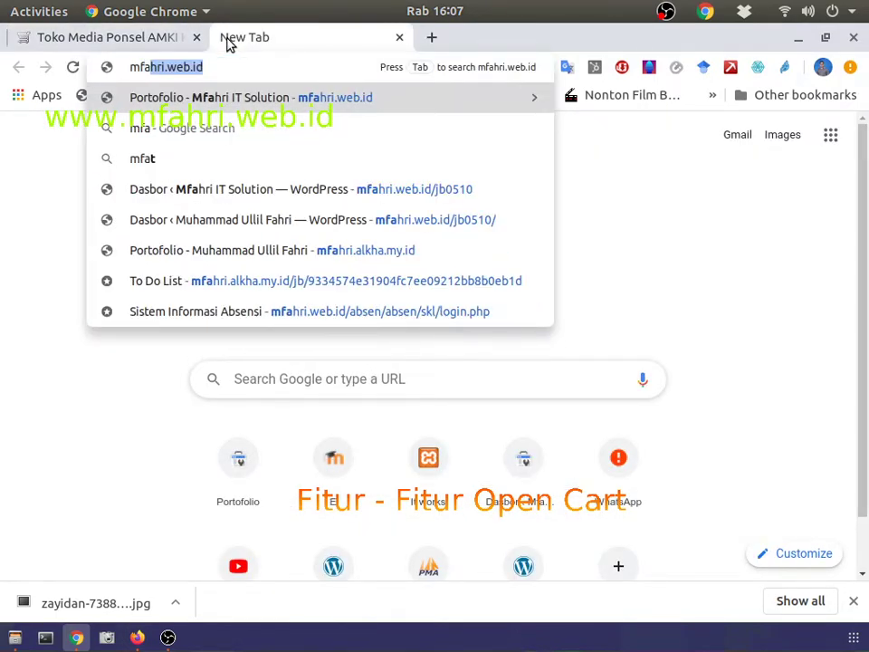
{"action": "key", "text": "Return"}
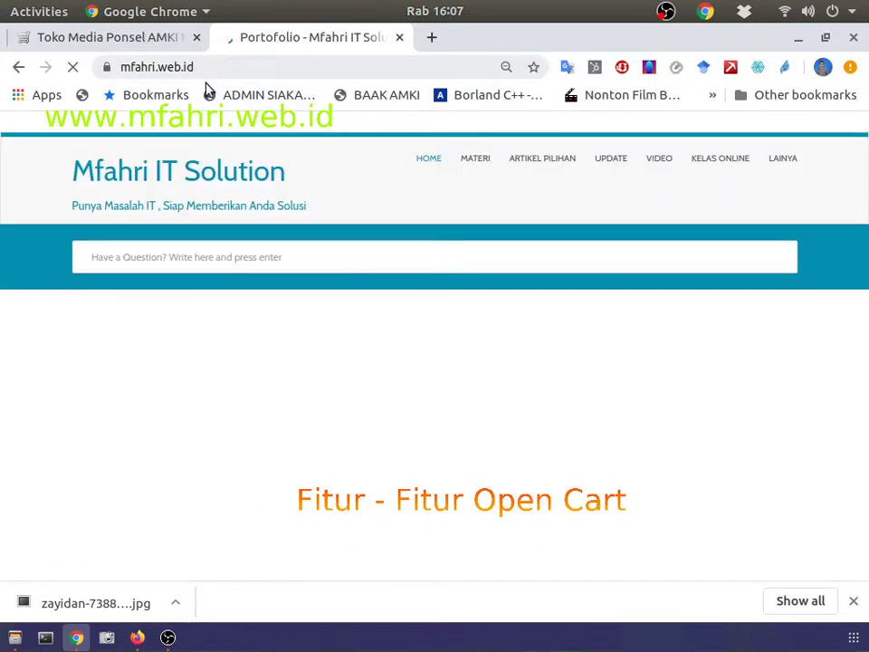
Step: Glance at the OpenCart store tab, then return to the Mfahri IT Solution tab
{"action": "left_click", "coordinate": [120, 37]}
{"action": "scroll", "coordinate": [329, 348], "scroll_direction": "down", "scroll_amount": 10}
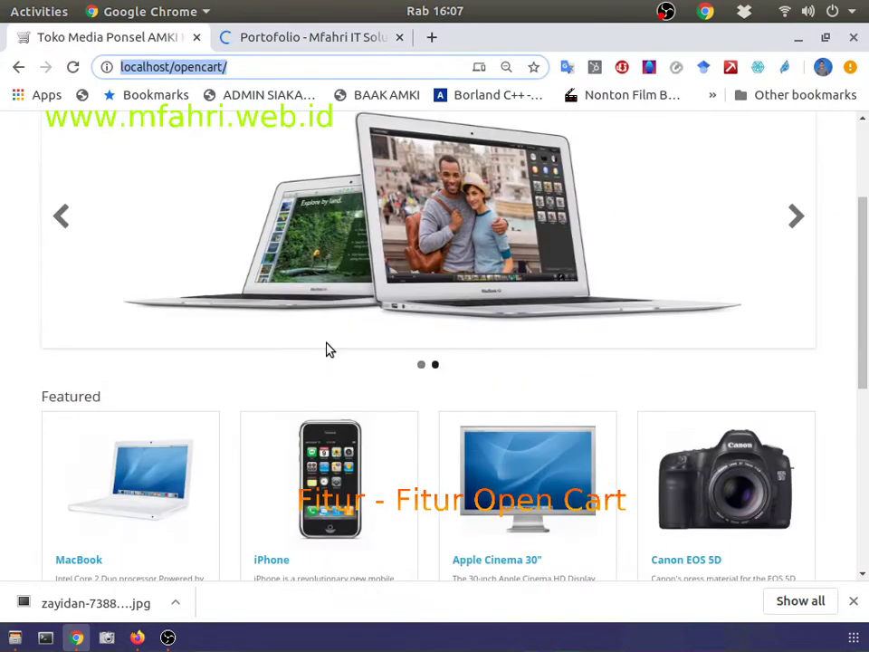
{"action": "scroll", "coordinate": [329, 349], "scroll_direction": "up", "scroll_amount": 10}
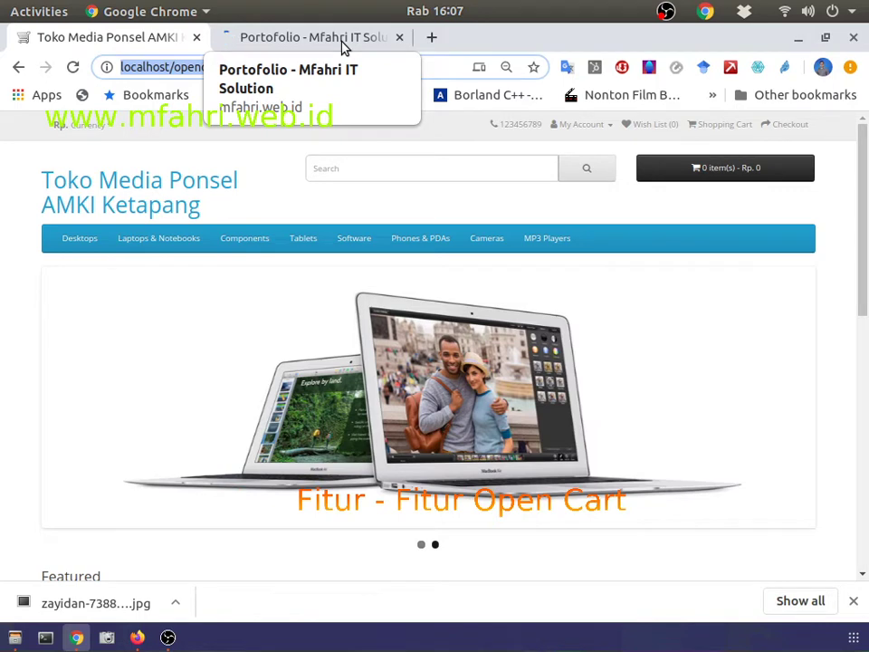
{"action": "left_click", "coordinate": [343, 46]}
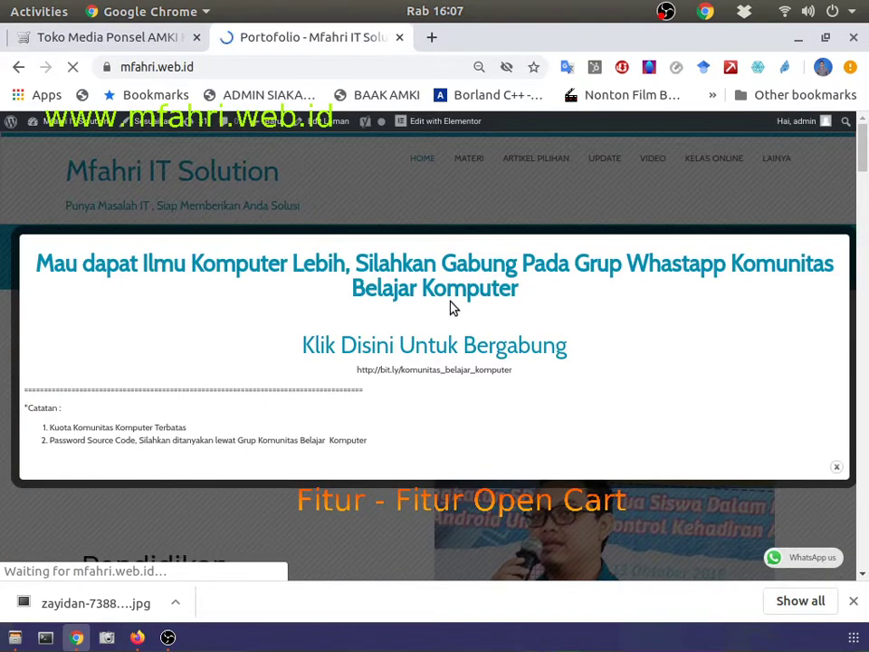
Step: Dismiss the WhatsApp popups and go from MATERI through 'Mau Buat Toko Online' to Pengenalan Open Cart
{"action": "left_click", "coordinate": [478, 224]}
{"action": "left_click", "coordinate": [470, 161]}
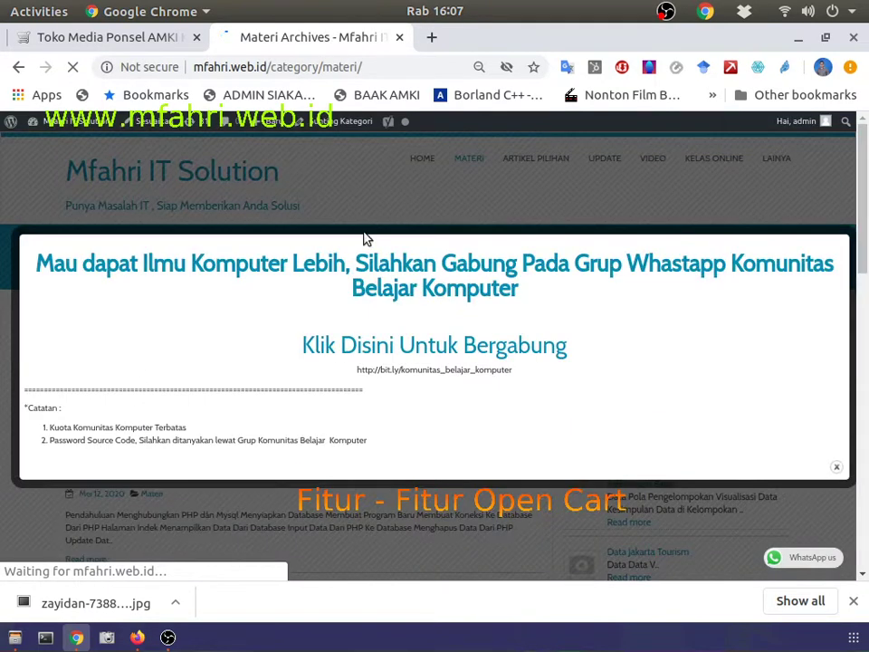
{"action": "left_click", "coordinate": [389, 204]}
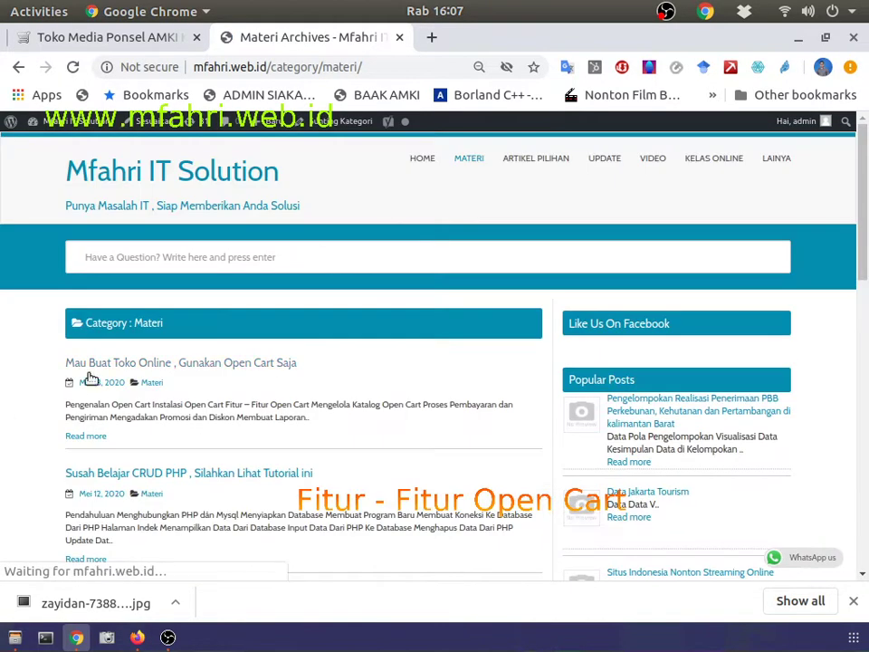
{"action": "left_click", "coordinate": [127, 364]}
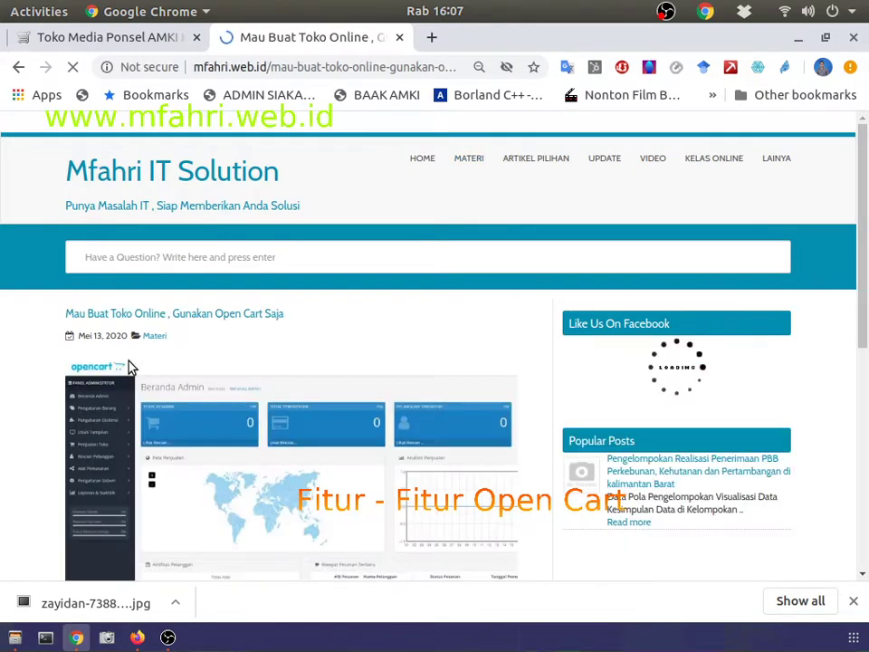
{"action": "scroll", "coordinate": [132, 365], "scroll_direction": "down", "scroll_amount": 5}
{"action": "left_click", "coordinate": [47, 208]}
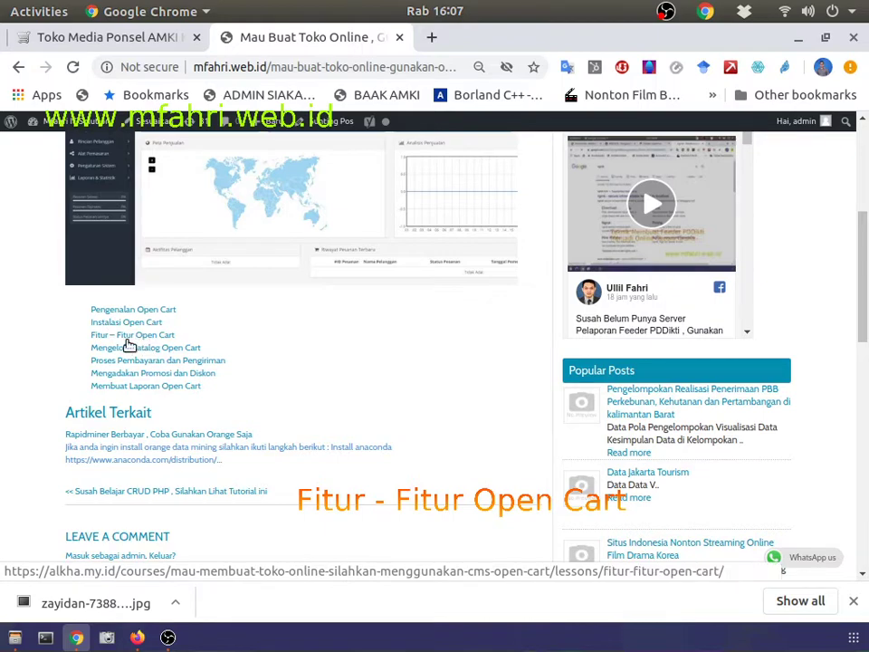
{"action": "left_click", "coordinate": [128, 315]}
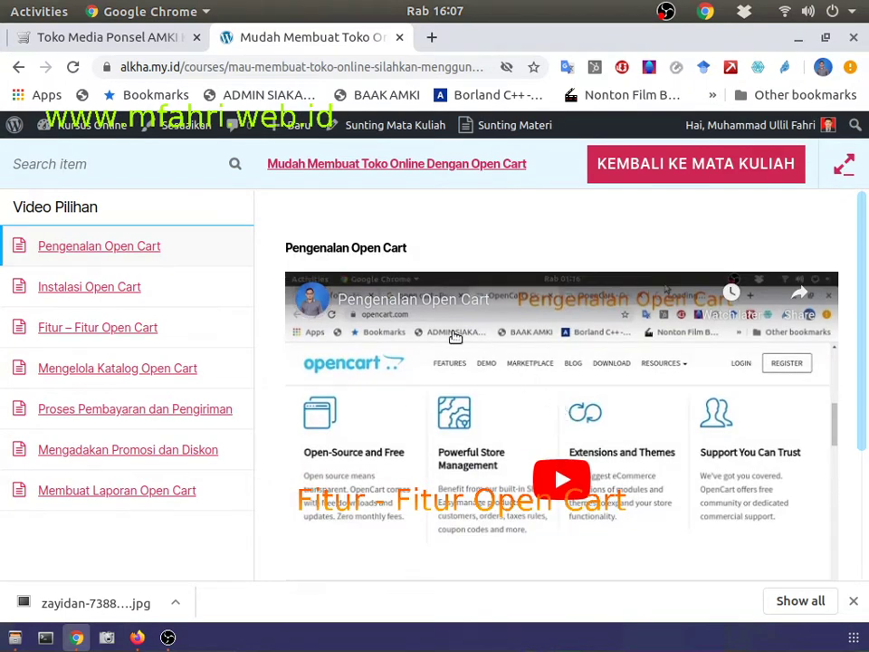
Step: Open the Instalasi Open Cart lesson, then bring up and minimize the OBS window
{"action": "scroll", "coordinate": [471, 507], "scroll_direction": "down", "scroll_amount": 1}
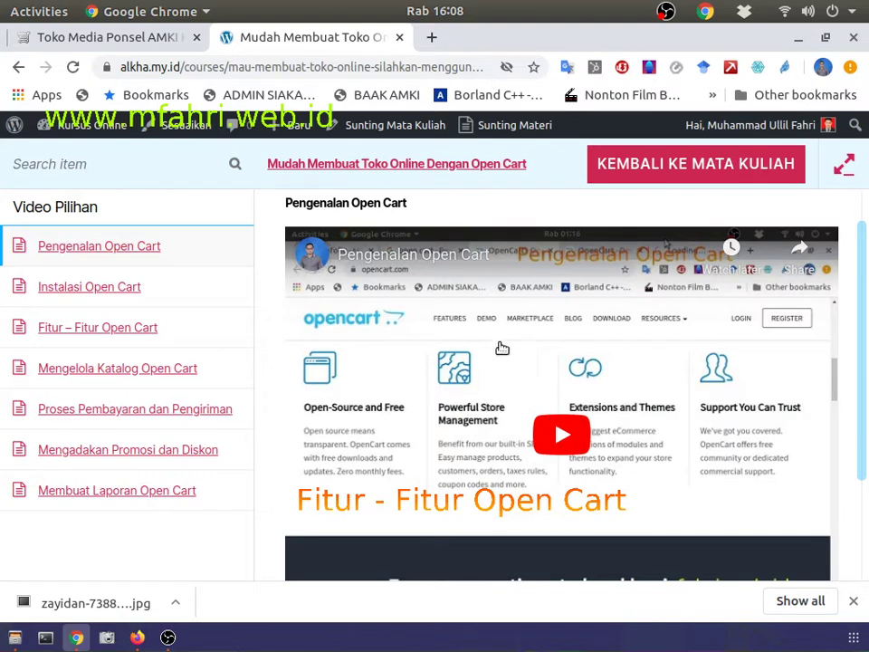
{"action": "left_click", "coordinate": [83, 288]}
{"action": "scroll", "coordinate": [458, 444], "scroll_direction": "down", "scroll_amount": 3}
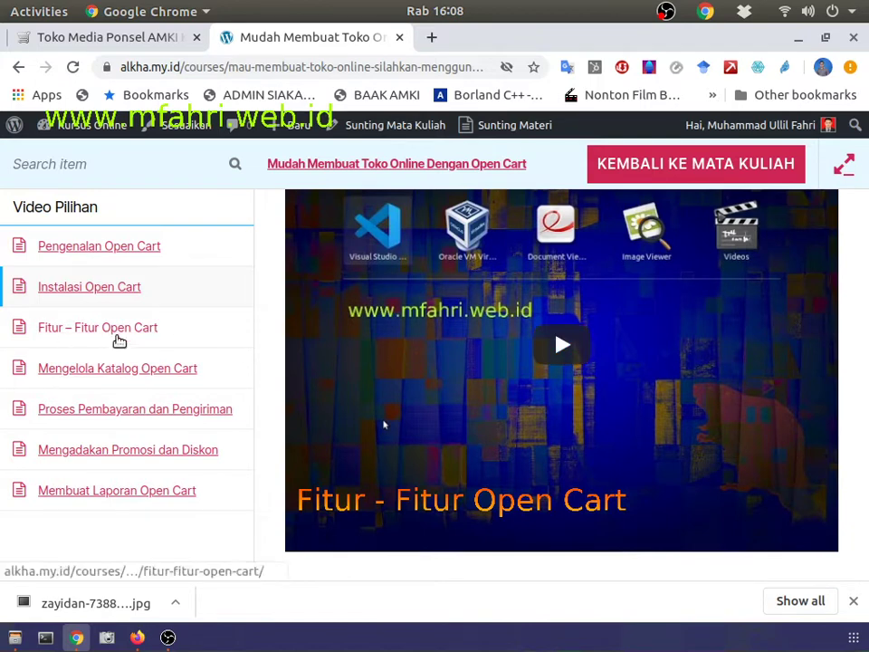
{"action": "scroll", "coordinate": [443, 337], "scroll_direction": "up", "scroll_amount": 1}
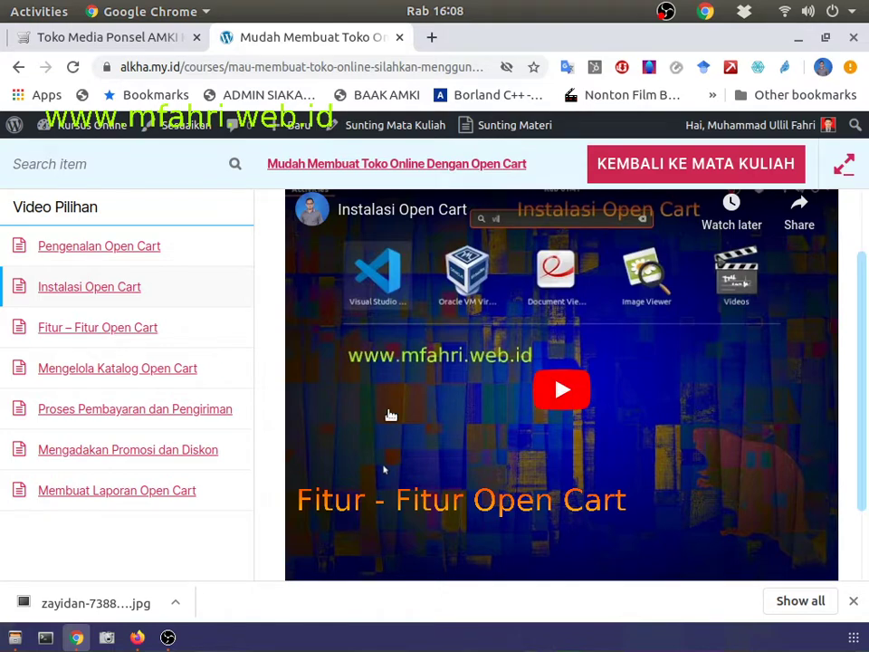
{"action": "left_click", "coordinate": [168, 638]}
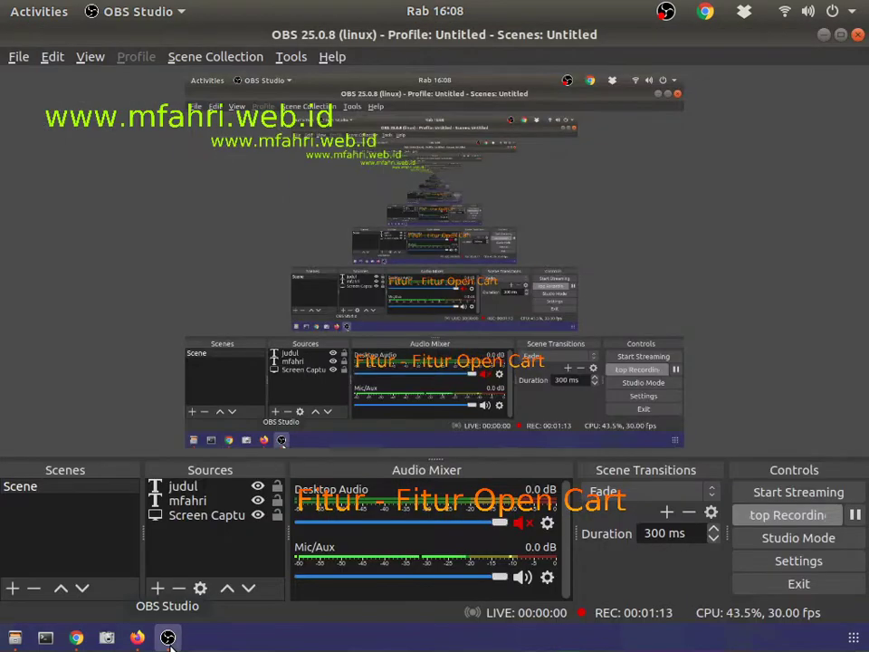
{"action": "left_click", "coordinate": [822, 35]}
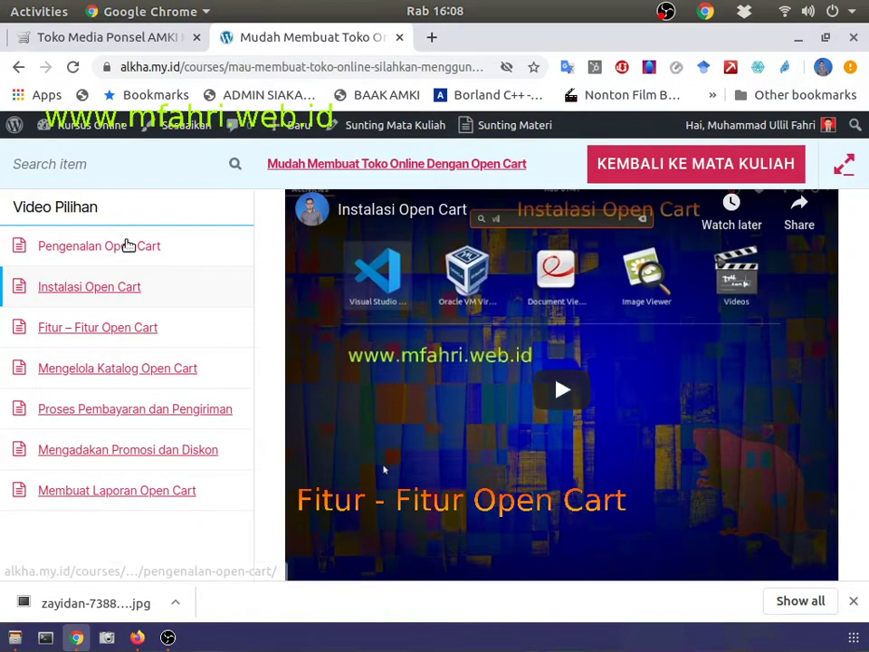
Step: Switch to the OpenCart store tab and select its web address
{"action": "left_click", "coordinate": [126, 40]}
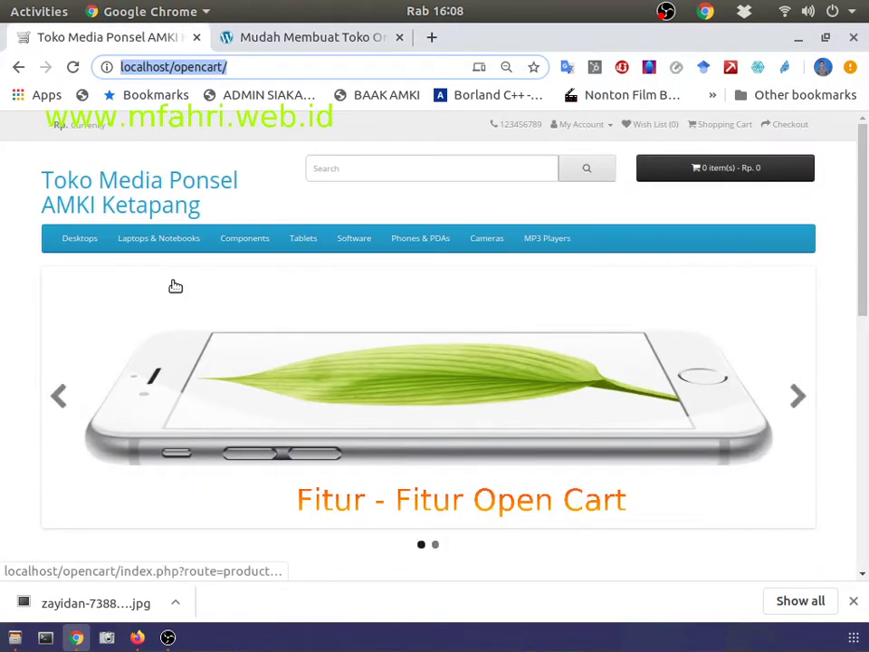
{"action": "scroll", "coordinate": [175, 286], "scroll_direction": "down", "scroll_amount": 8}
{"action": "scroll", "coordinate": [175, 286], "scroll_direction": "up", "scroll_amount": 10}
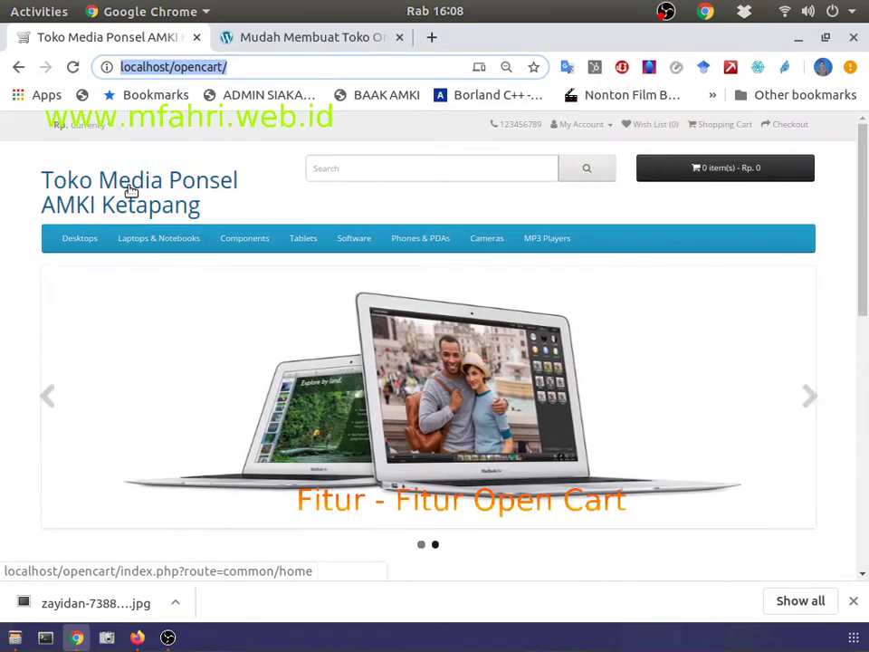
{"action": "mouse_move", "coordinate": [136, 242]}
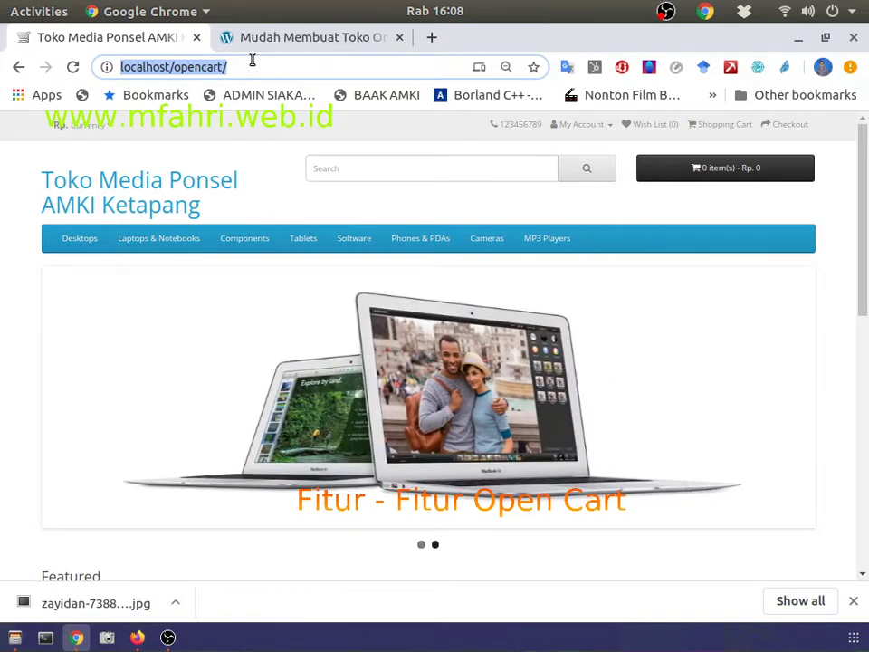
{"action": "left_click", "coordinate": [250, 64]}
Step: Load localhost/opencart in Firefox, then bring the Chrome store window back to front
{"action": "left_click", "coordinate": [137, 637]}
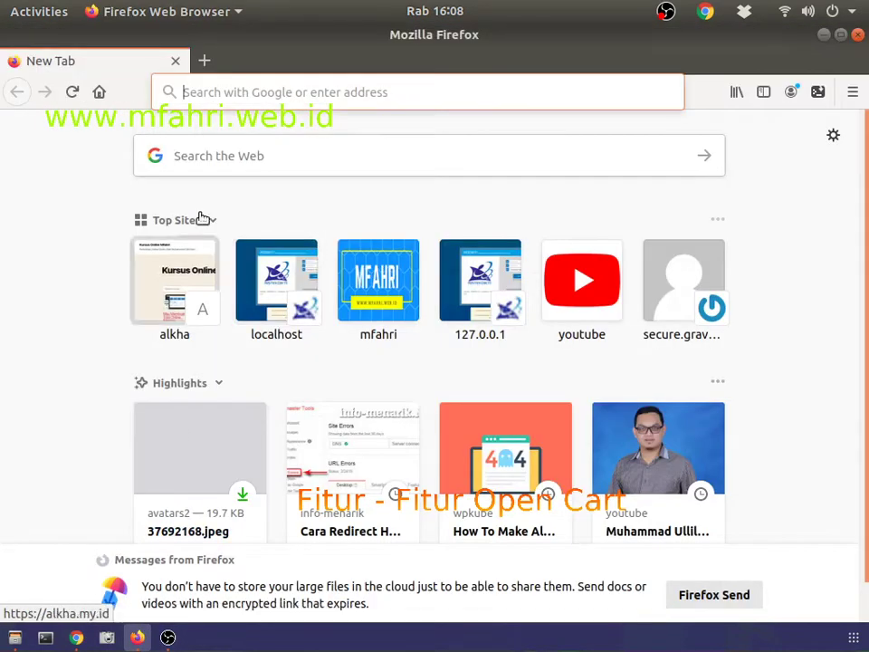
{"action": "type", "text": "localhost"}
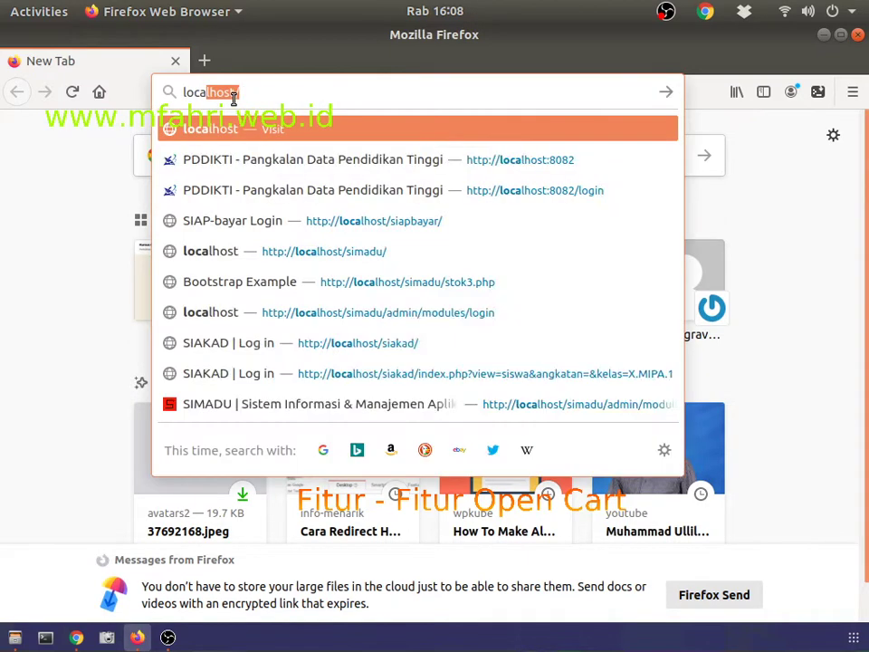
{"action": "key", "text": "Right"}
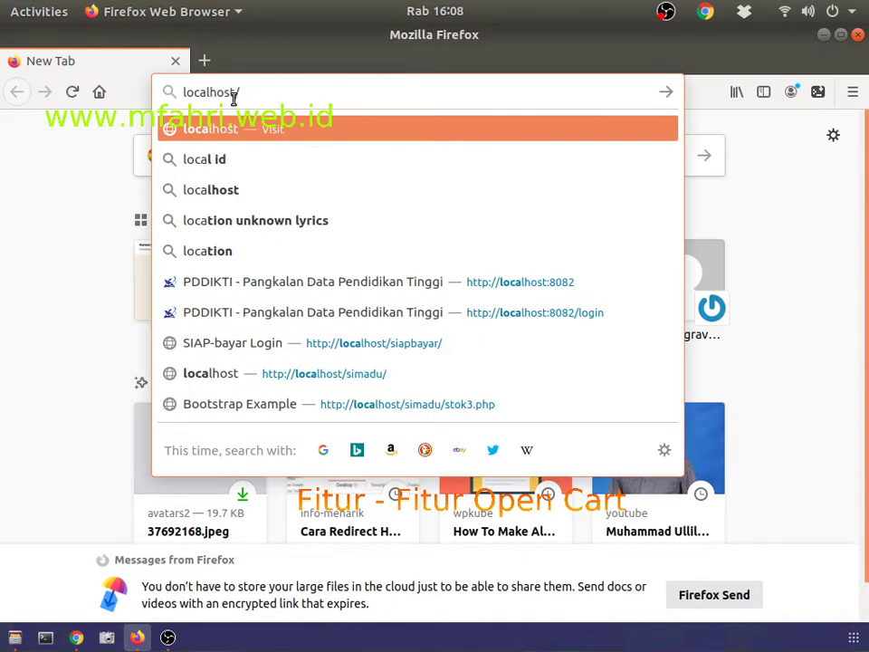
{"action": "type", "text": "ope"}
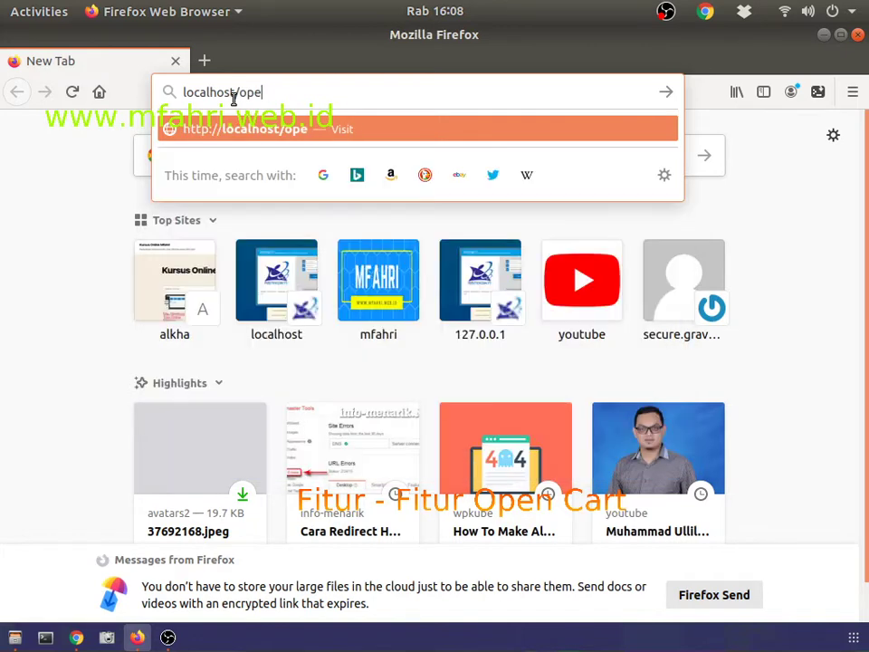
{"action": "type", "text": "ncart"}
{"action": "key", "text": "Return"}
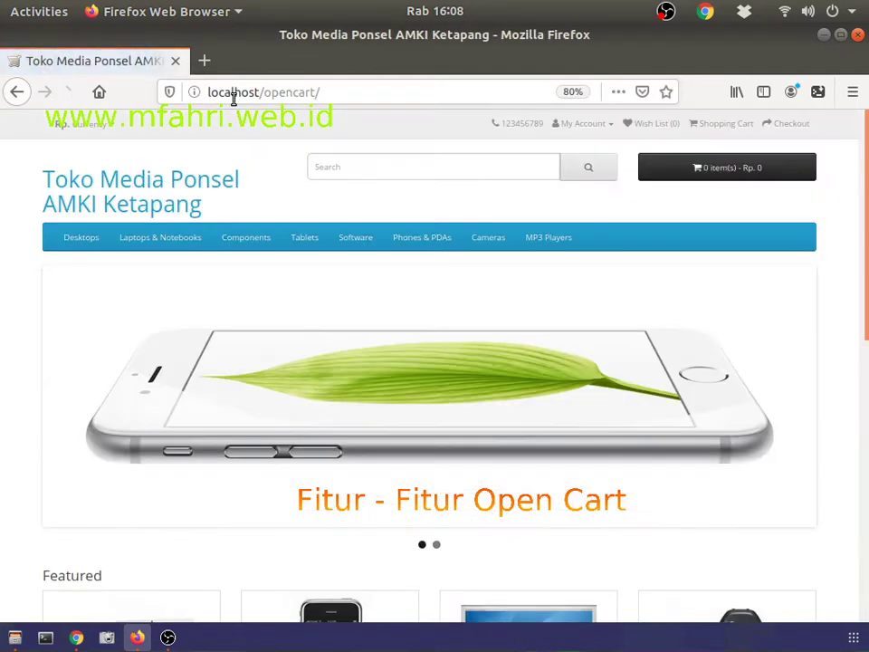
{"action": "key", "text": "alt+Tab"}
{"action": "key", "text": "alt+Tab"}
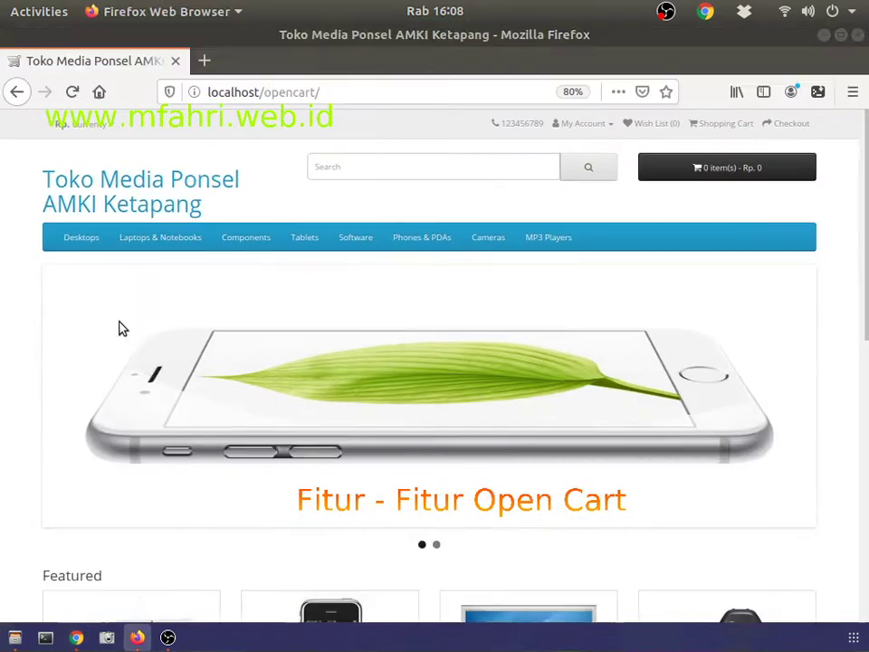
{"action": "left_click", "coordinate": [74, 637]}
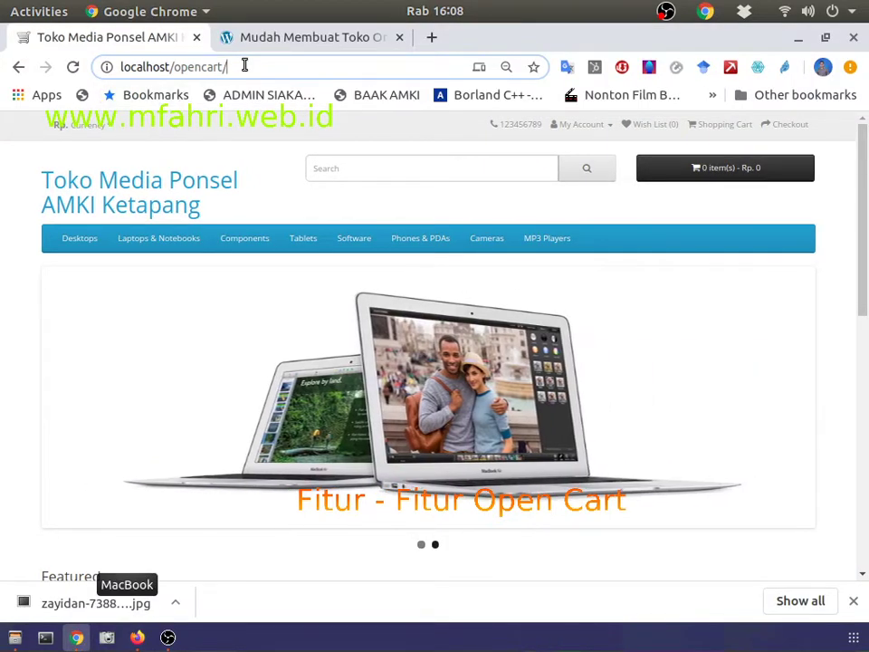
Step: Open localhost/opencart/admin and log in with the admin username and password
{"action": "type", "text": "admin"}
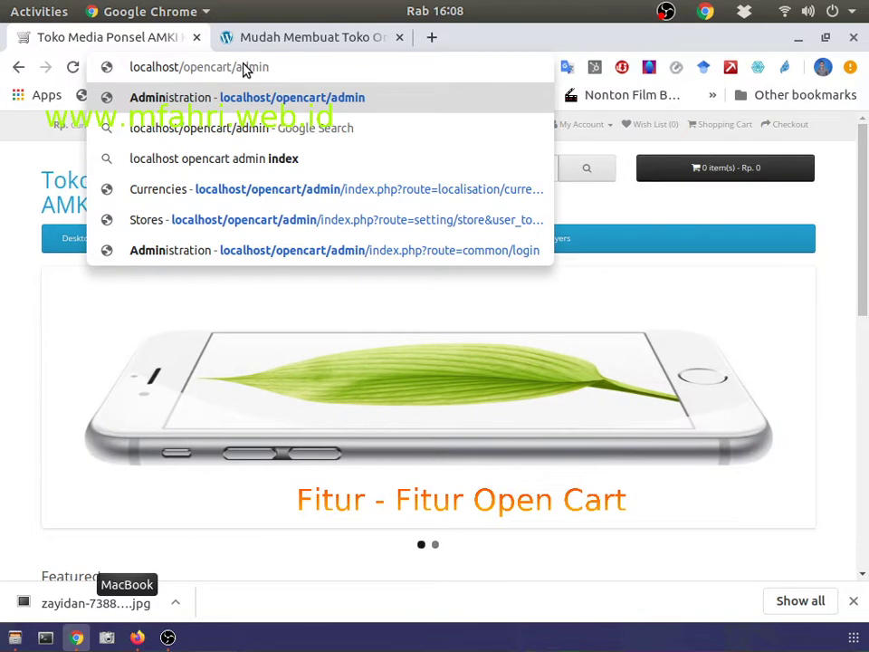
{"action": "key", "text": "Return"}
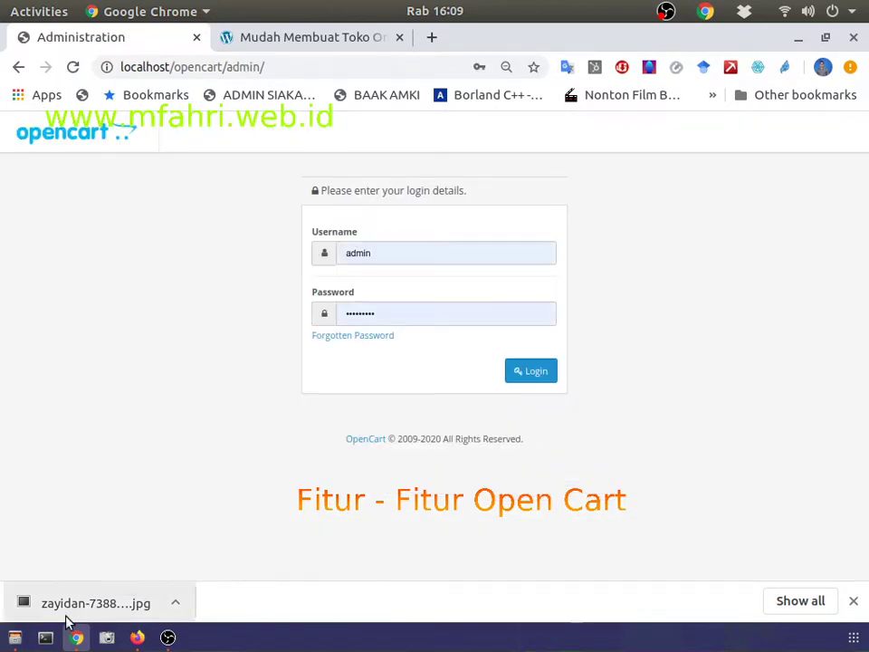
{"action": "left_click", "coordinate": [397, 253]}
{"action": "double_click", "coordinate": [396, 253]}
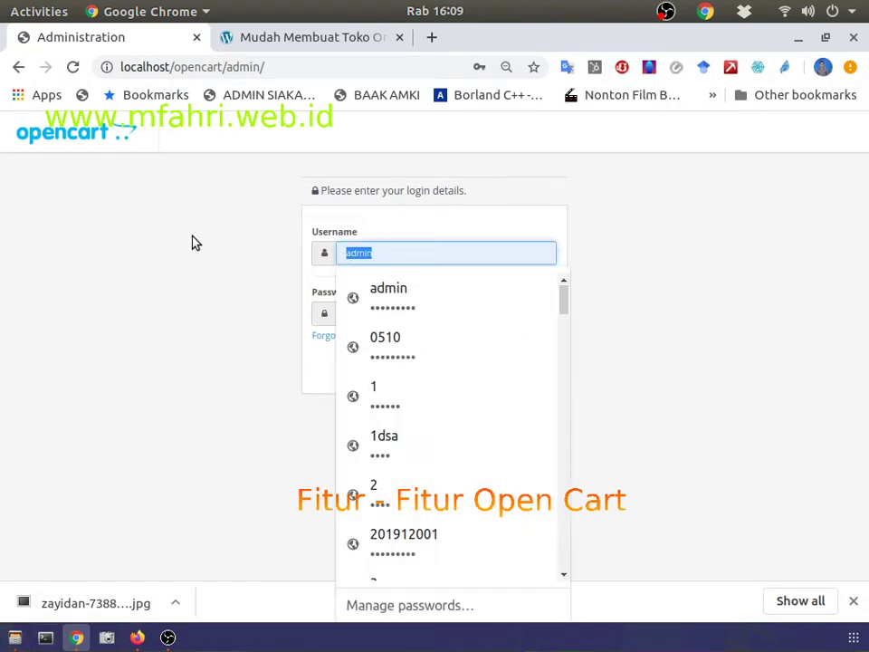
{"action": "type", "text": "admin"}
{"action": "key", "text": "Tab"}
{"action": "type", "text": "ad"}
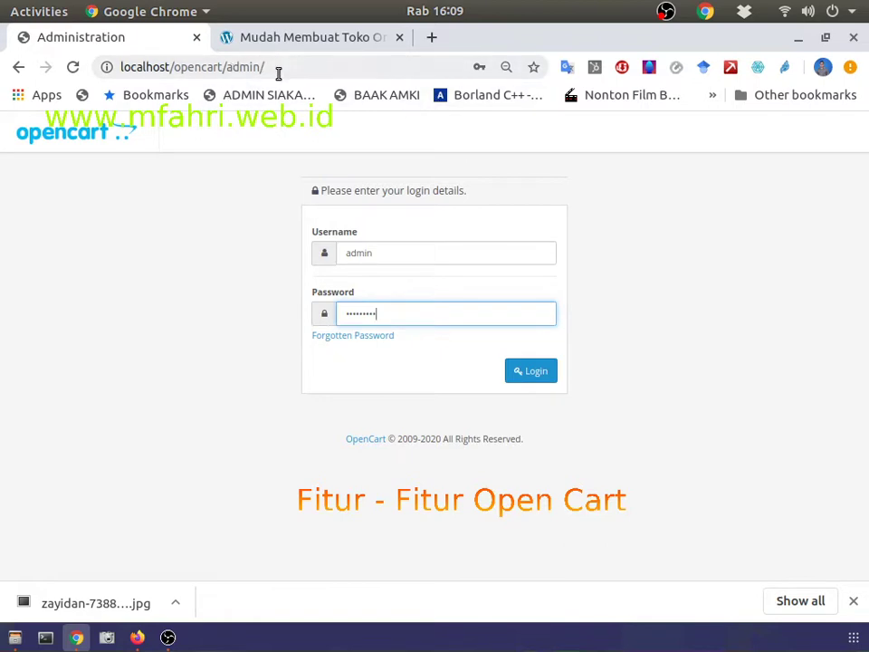
{"action": "left_click", "coordinate": [536, 369]}
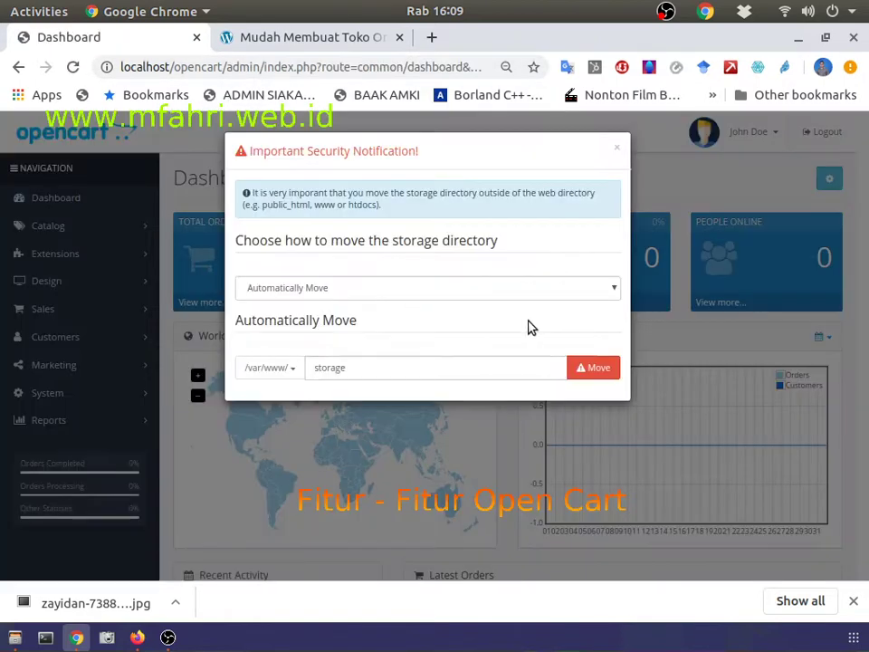
Step: Close the storage directory security notice on the Dashboard
{"action": "left_click", "coordinate": [617, 152]}
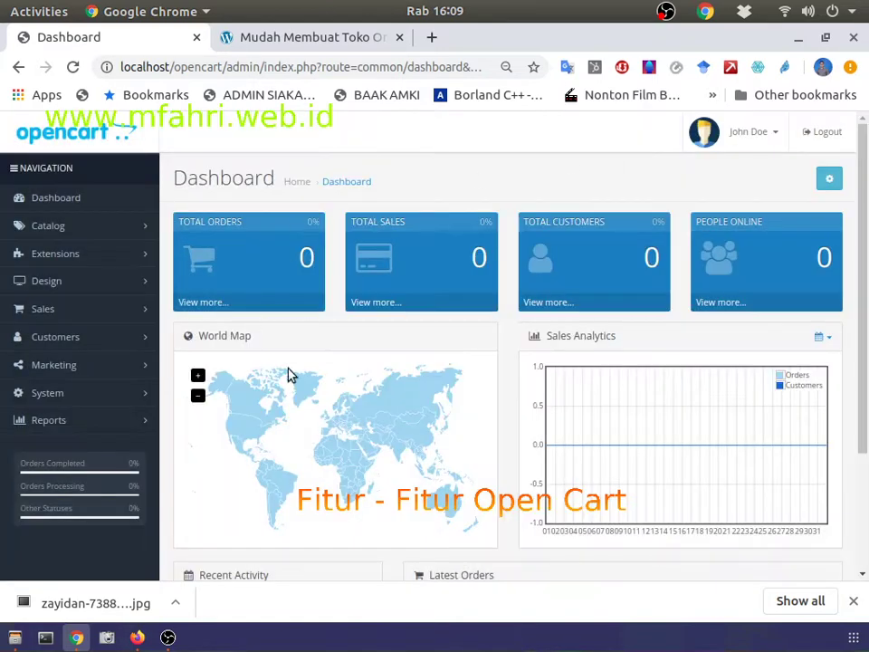
{"action": "scroll", "coordinate": [667, 462], "scroll_direction": "down", "scroll_amount": 2}
{"action": "scroll", "coordinate": [667, 462], "scroll_direction": "up", "scroll_amount": 2}
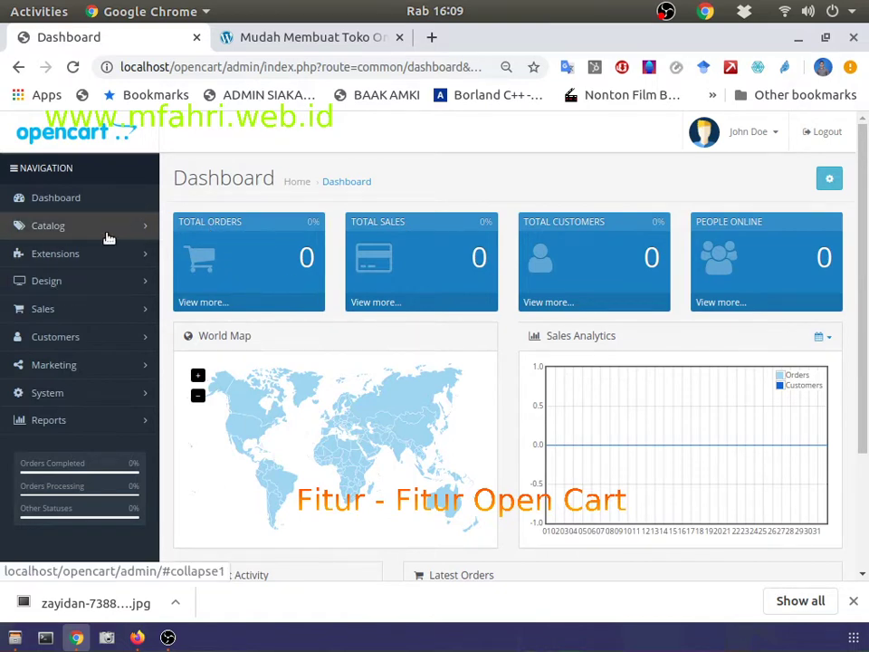
Step: Check the course tab, return to the Dashboard, and expand the Catalog menu
{"action": "left_click", "coordinate": [264, 37]}
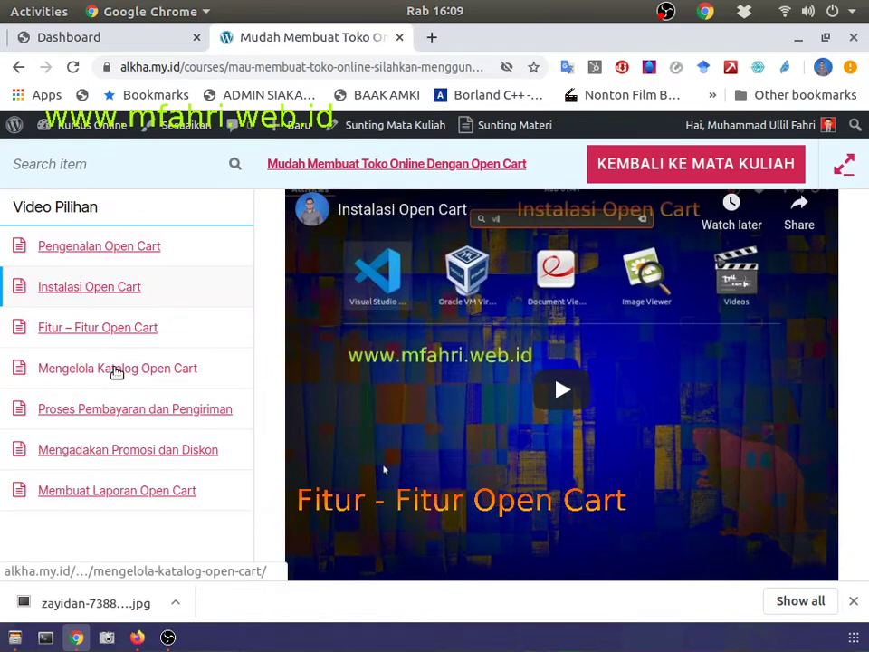
{"action": "left_click", "coordinate": [129, 34]}
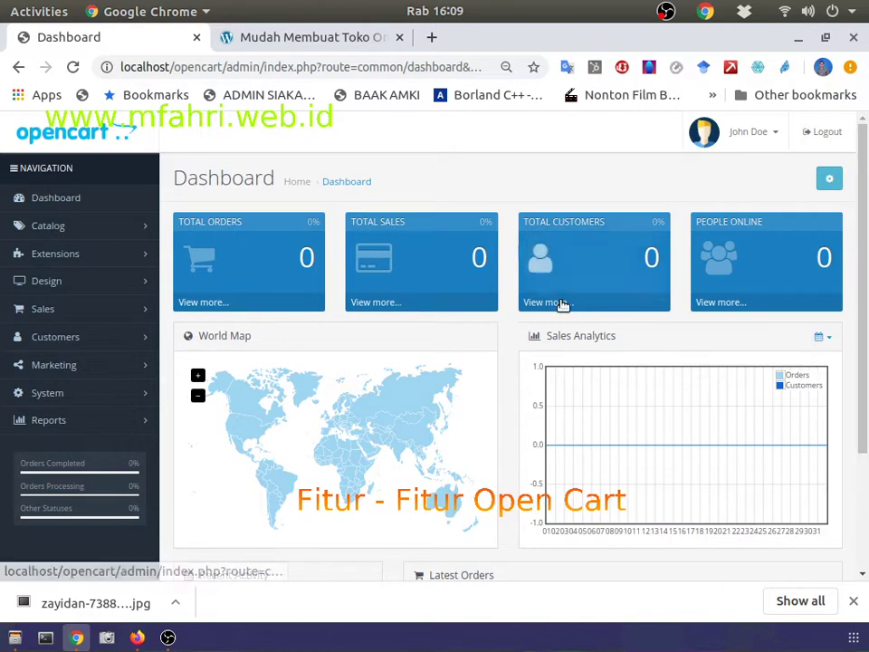
{"action": "scroll", "coordinate": [349, 217], "scroll_direction": "down", "scroll_amount": 3}
{"action": "scroll", "coordinate": [359, 324], "scroll_direction": "up", "scroll_amount": 3}
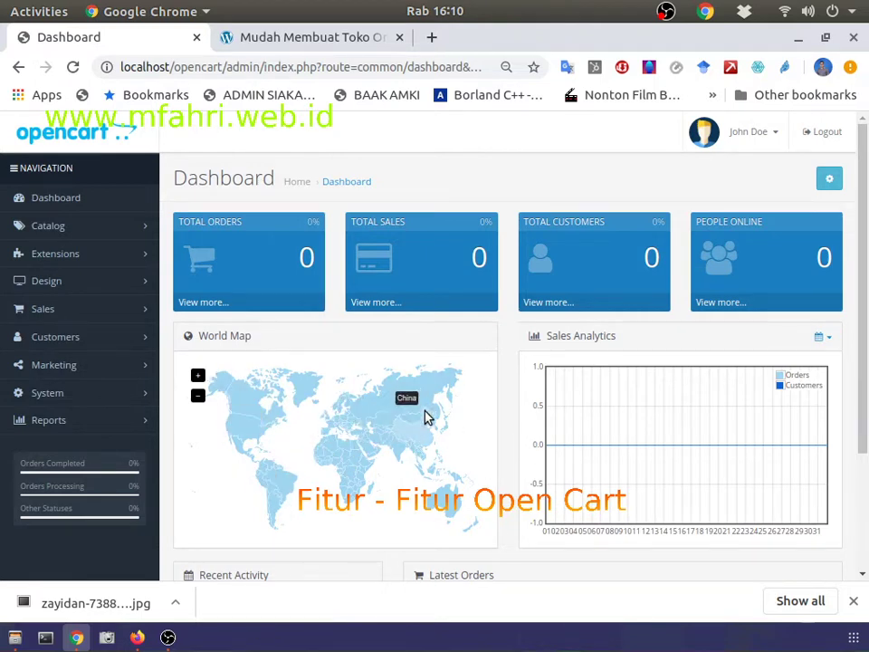
{"action": "scroll", "coordinate": [486, 507], "scroll_direction": "down", "scroll_amount": 3}
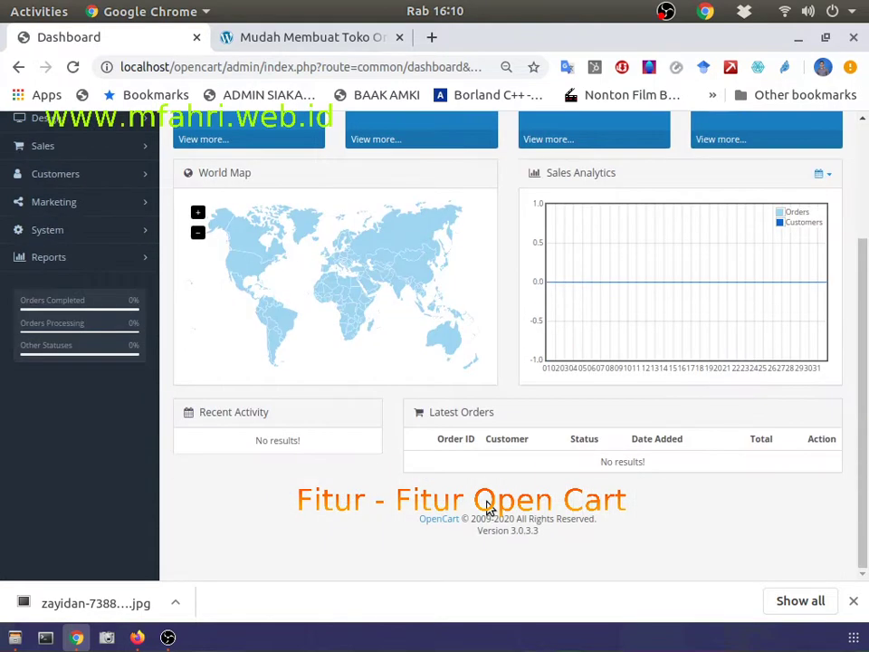
{"action": "scroll", "coordinate": [486, 506], "scroll_direction": "up", "scroll_amount": 3}
{"action": "left_click", "coordinate": [101, 227]}
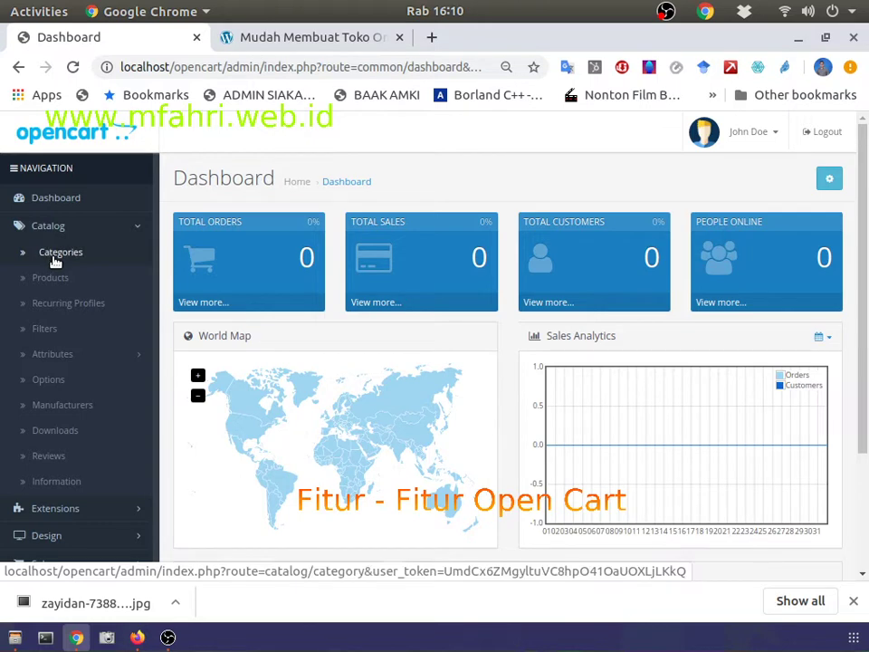
Step: Open Catalog > Categories, then reload and browse the Firefox storefront before returning to the admin
{"action": "left_click", "coordinate": [56, 256]}
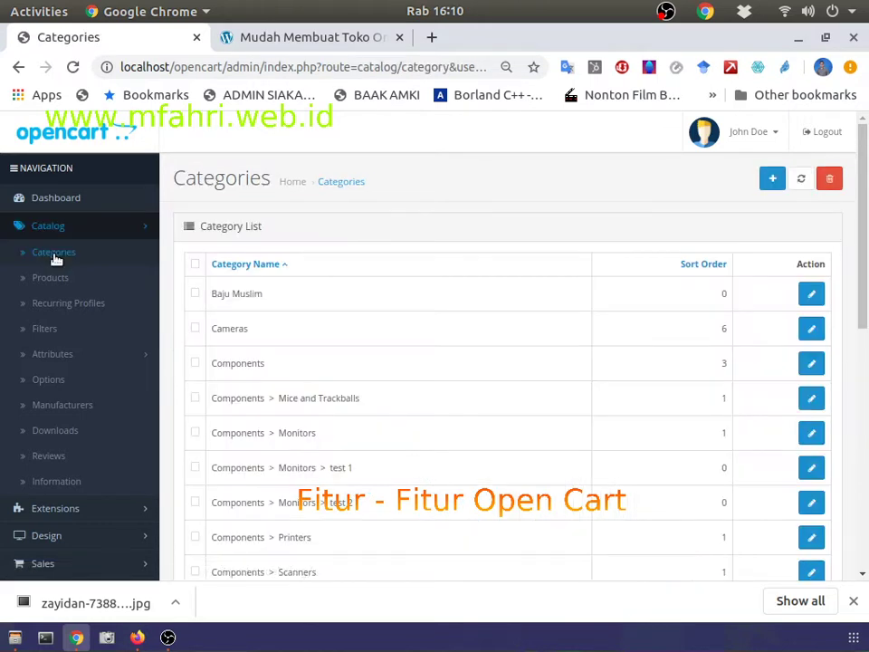
{"action": "key", "text": "alt+Tab"}
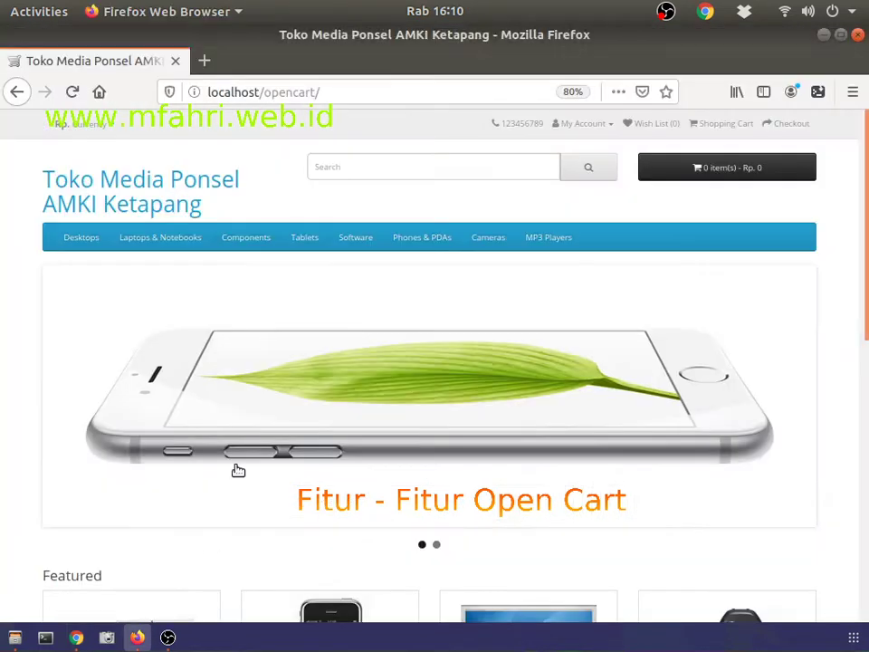
{"action": "left_click", "coordinate": [72, 92]}
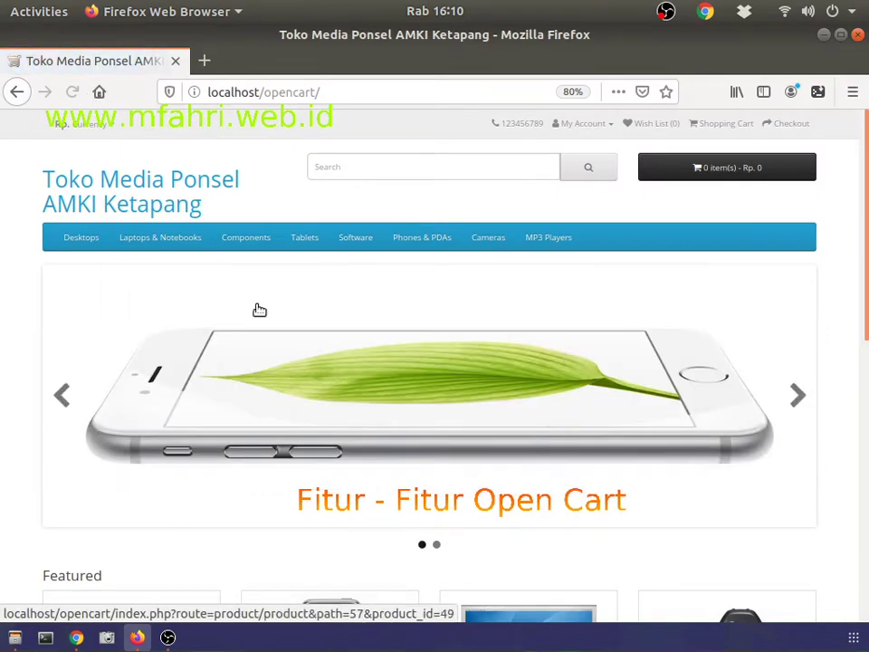
{"action": "scroll", "coordinate": [334, 477], "scroll_direction": "down", "scroll_amount": 2}
{"action": "scroll", "coordinate": [335, 477], "scroll_direction": "down", "scroll_amount": 4}
{"action": "scroll", "coordinate": [334, 477], "scroll_direction": "up", "scroll_amount": 4}
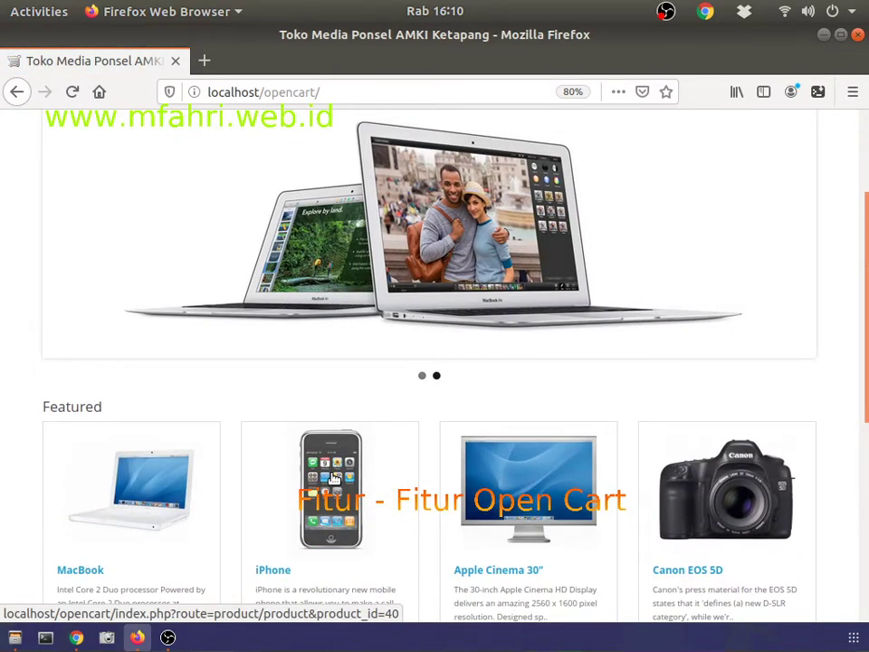
{"action": "scroll", "coordinate": [365, 453], "scroll_direction": "up", "scroll_amount": 2}
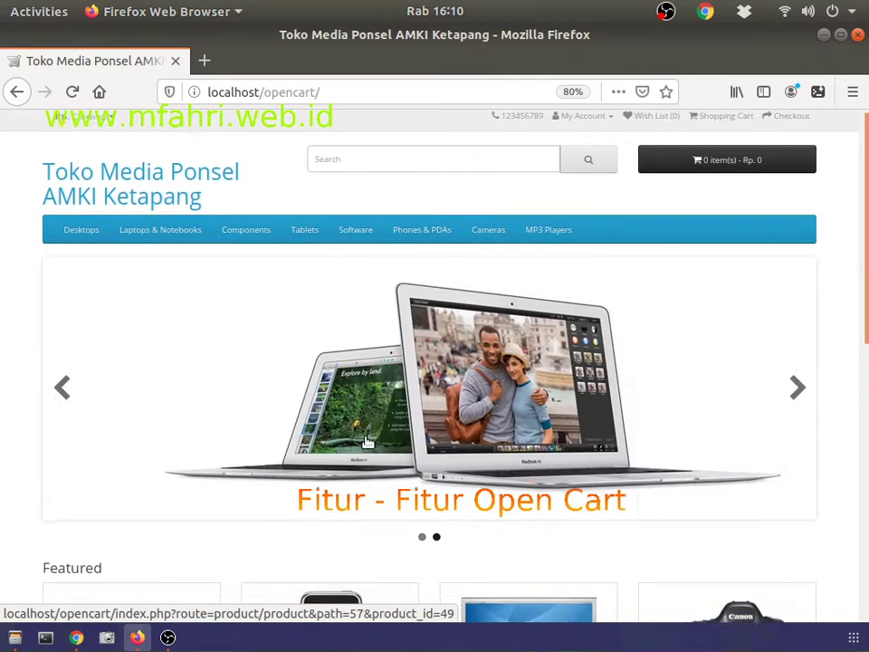
{"action": "scroll", "coordinate": [367, 448], "scroll_direction": "down", "scroll_amount": 2}
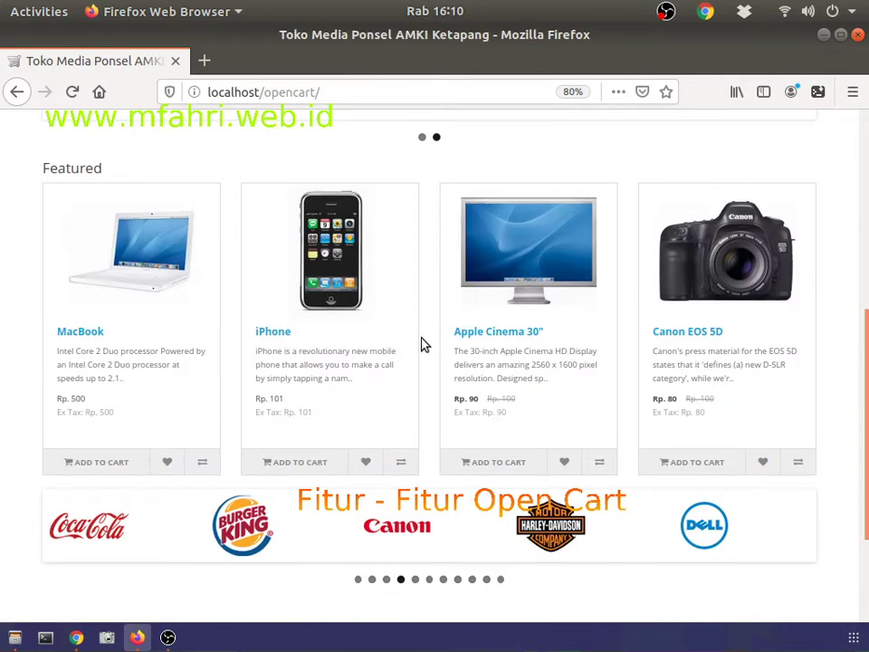
{"action": "scroll", "coordinate": [169, 287], "scroll_direction": "up", "scroll_amount": 2}
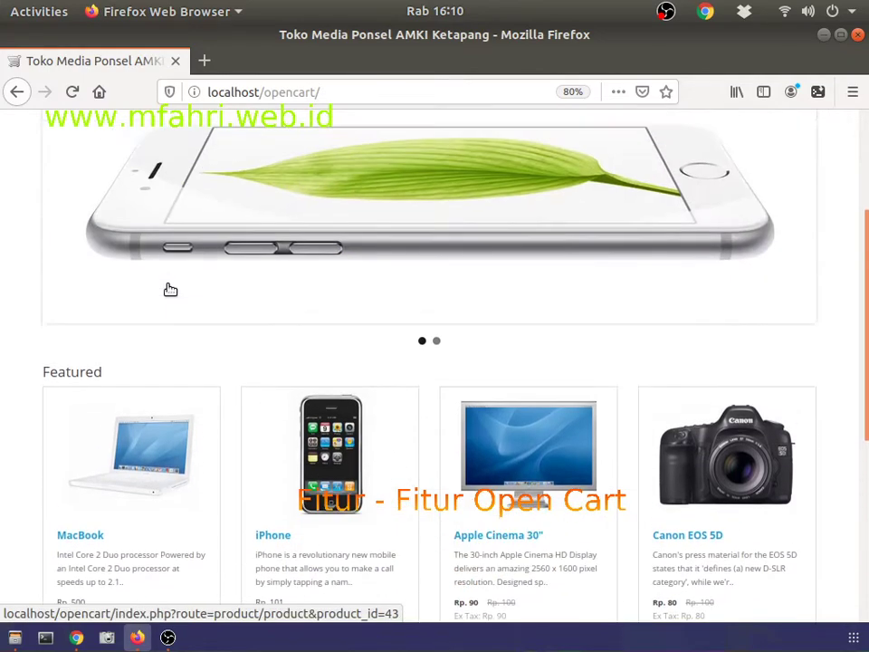
{"action": "scroll", "coordinate": [420, 349], "scroll_direction": "down", "scroll_amount": 2}
{"action": "scroll", "coordinate": [365, 351], "scroll_direction": "up", "scroll_amount": 2}
{"action": "key", "text": "alt+Tab"}
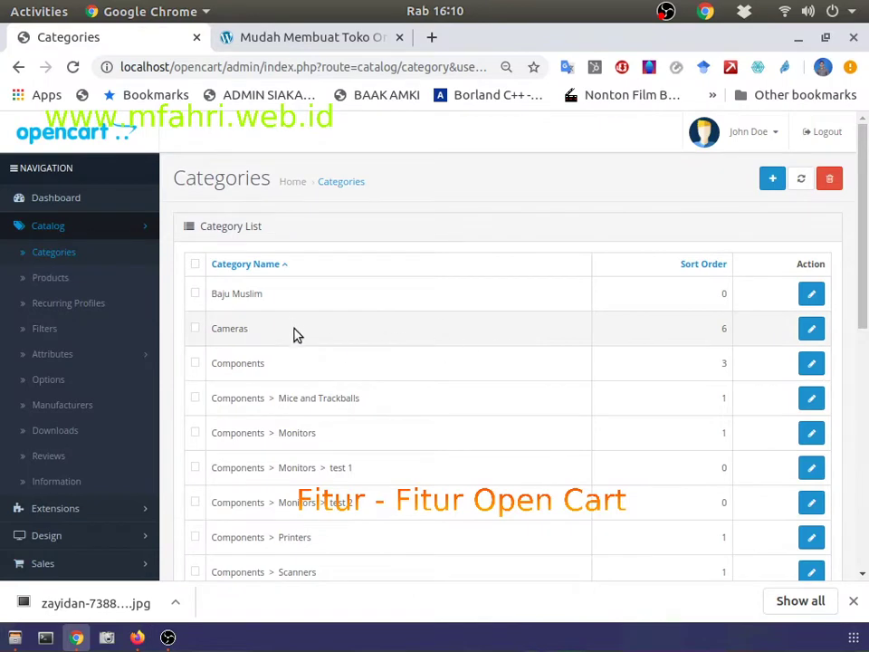
Step: Start a new category named Baju Muslim Wanita
{"action": "scroll", "coordinate": [344, 330], "scroll_direction": "down", "scroll_amount": 2}
{"action": "scroll", "coordinate": [388, 328], "scroll_direction": "up", "scroll_amount": 2}
{"action": "left_click", "coordinate": [772, 181]}
{"action": "left_click", "coordinate": [379, 363]}
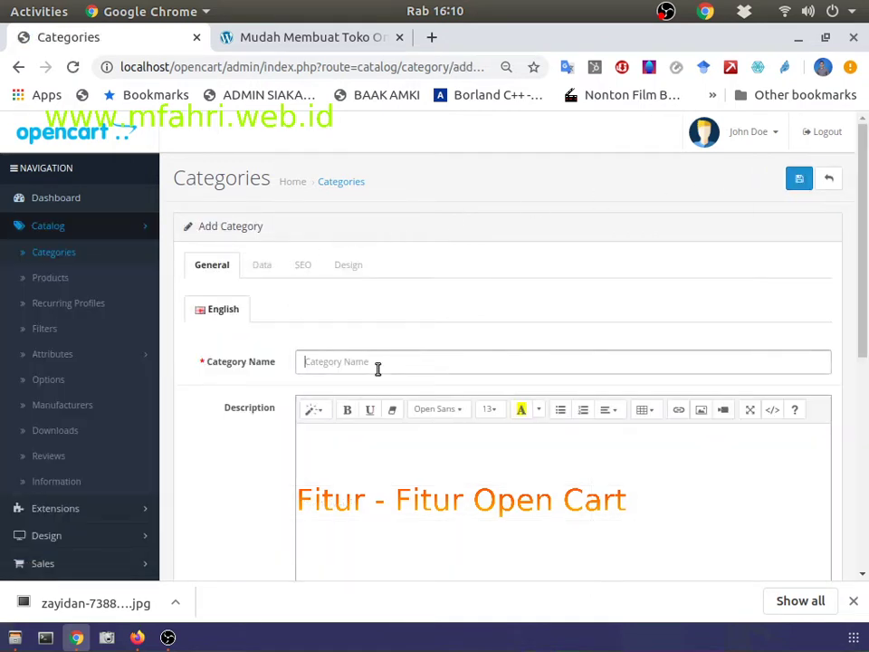
{"action": "type", "text": "Baju Muslim Wanita"}
Step: Write the description 'Baju Muslim Wanita Dengan Kualitas Nomor 1'
{"action": "scroll", "coordinate": [379, 368], "scroll_direction": "down", "scroll_amount": 3}
{"action": "scroll", "coordinate": [287, 263], "scroll_direction": "up", "scroll_amount": 3}
{"action": "left_click", "coordinate": [365, 446]}
{"action": "scroll", "coordinate": [369, 469], "scroll_direction": "down", "scroll_amount": 2}
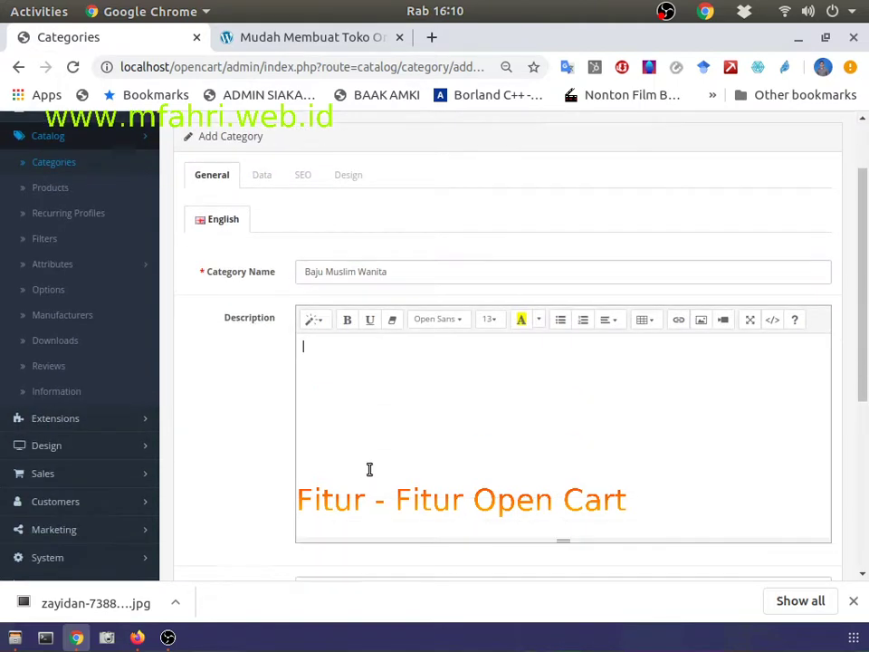
{"action": "type", "text": "Baju Muslim Wanita Dengan K"}
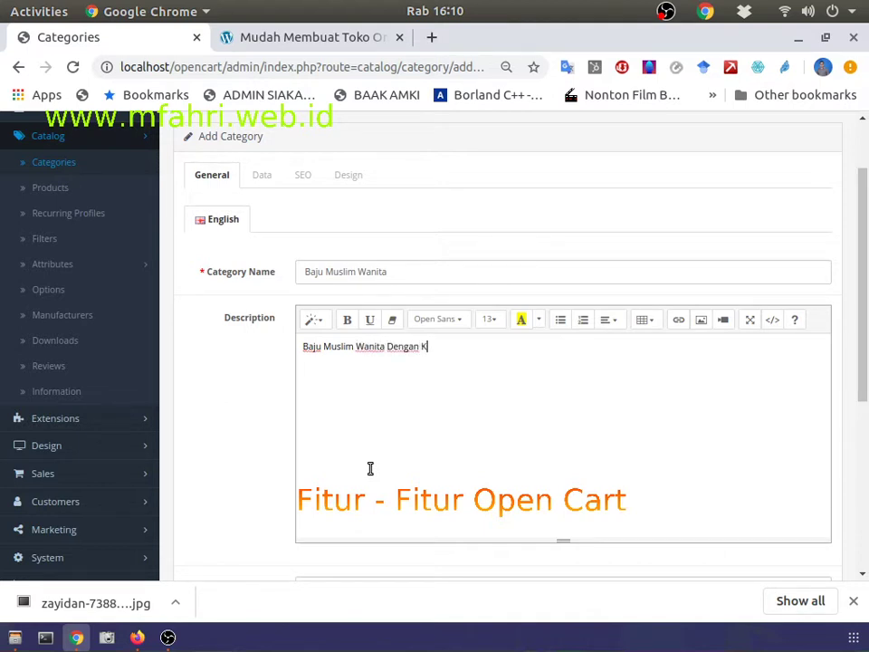
{"action": "type", "text": "ualitas Nomor 1"}
{"action": "scroll", "coordinate": [371, 468], "scroll_direction": "down", "scroll_amount": 5}
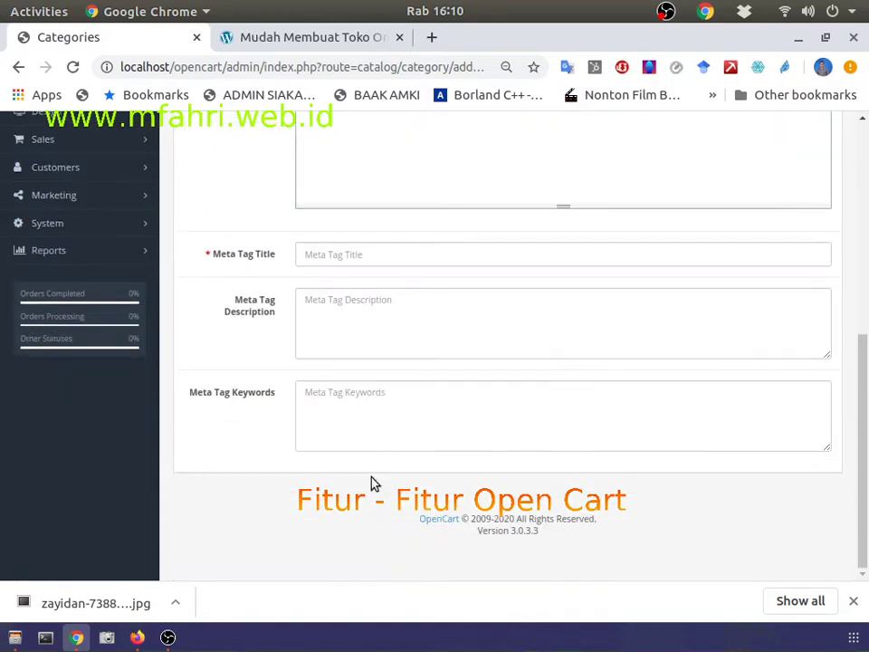
{"action": "scroll", "coordinate": [277, 206], "scroll_direction": "up", "scroll_amount": 4}
{"action": "scroll", "coordinate": [285, 334], "scroll_direction": "down", "scroll_amount": 3}
Step: Fill in the Meta Tag Title to match the category name
{"action": "left_click", "coordinate": [322, 347]}
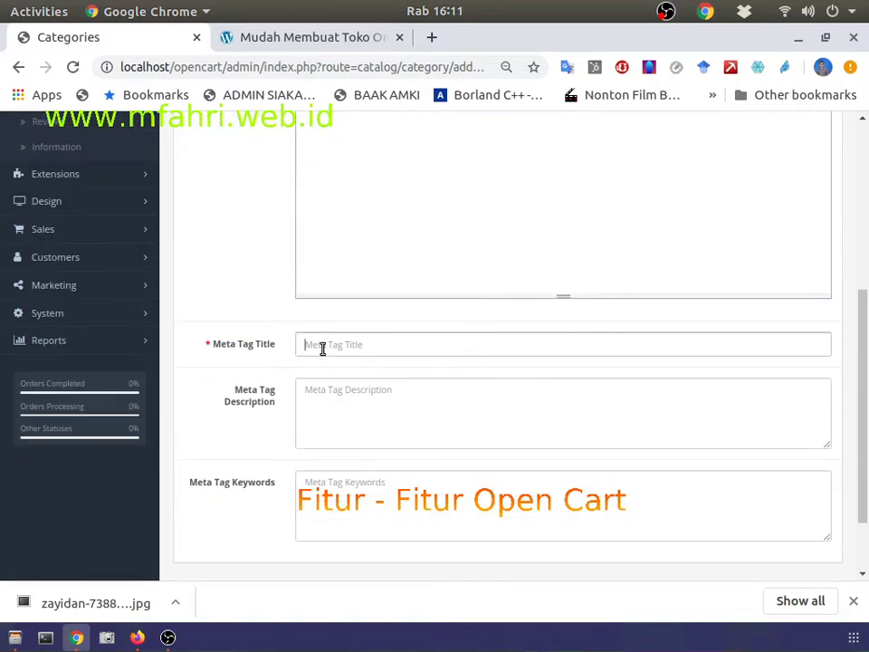
{"action": "scroll", "coordinate": [324, 338], "scroll_direction": "up", "scroll_amount": 3}
{"action": "scroll", "coordinate": [324, 337], "scroll_direction": "down", "scroll_amount": 1}
{"action": "type", "text": "aju Muslim Wanita"}
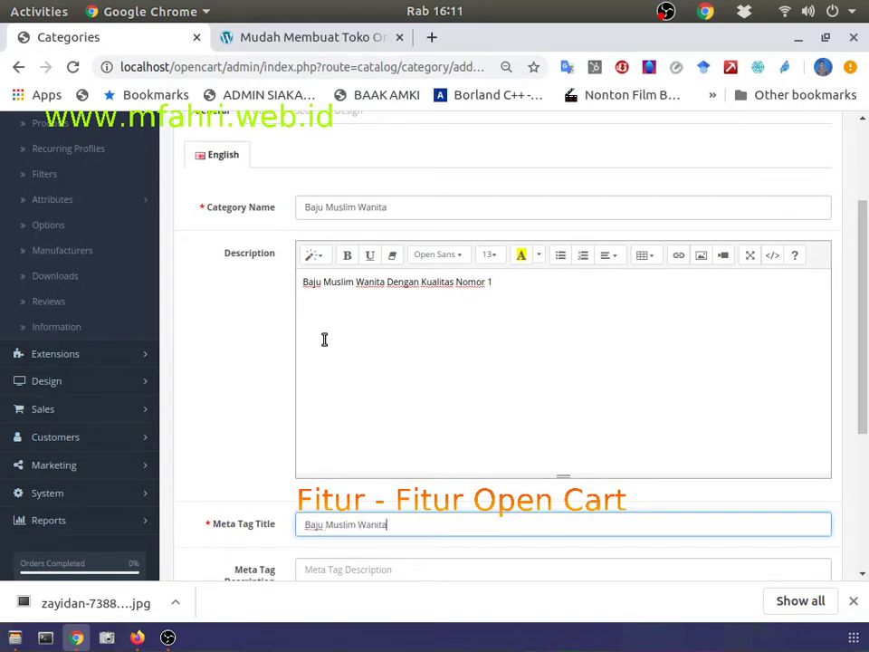
{"action": "scroll", "coordinate": [324, 340], "scroll_direction": "down", "scroll_amount": 5}
{"action": "scroll", "coordinate": [324, 339], "scroll_direction": "up", "scroll_amount": 8}
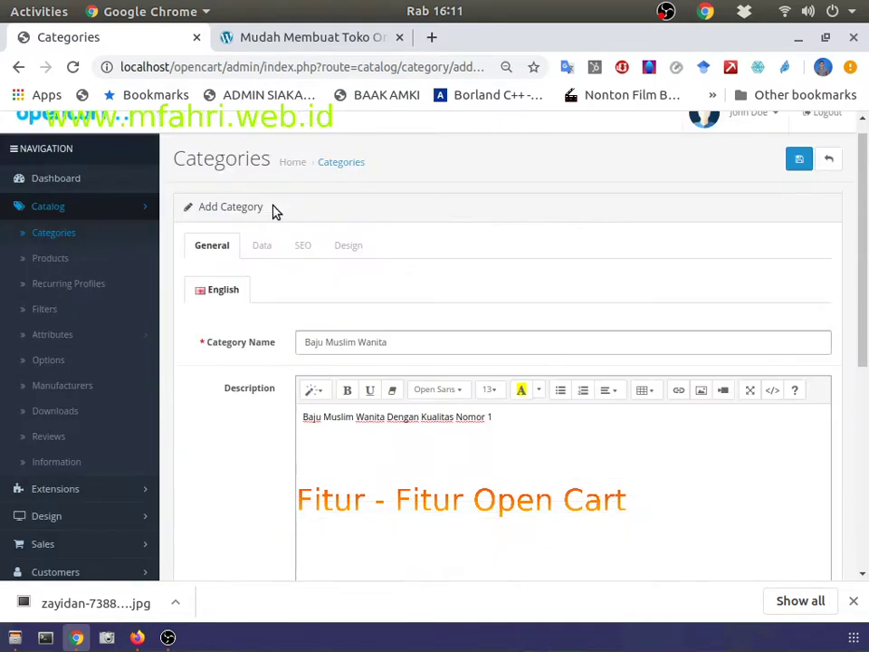
{"action": "scroll", "coordinate": [283, 316], "scroll_direction": "down", "scroll_amount": 5}
{"action": "scroll", "coordinate": [272, 219], "scroll_direction": "up", "scroll_amount": 2}
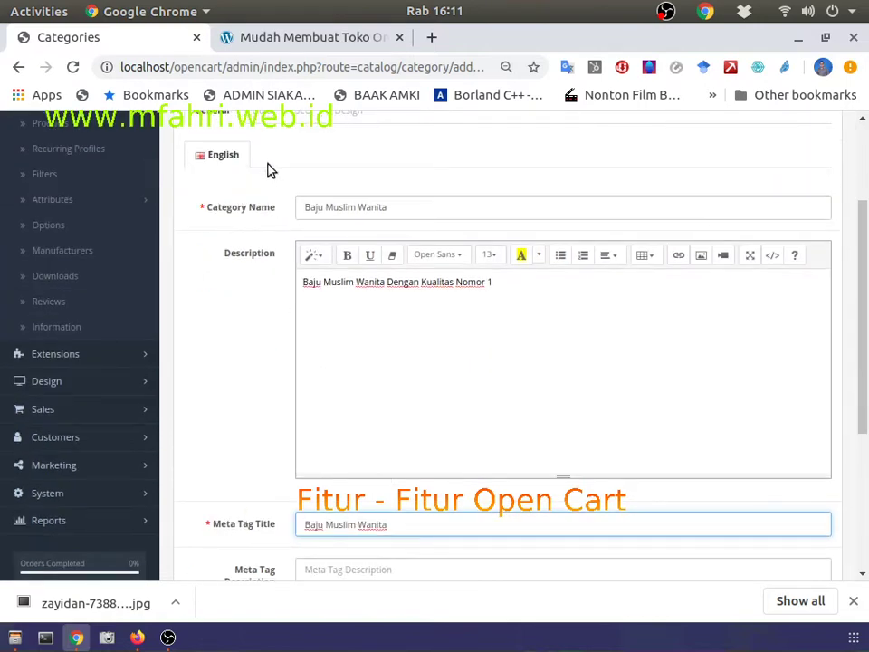
{"action": "scroll", "coordinate": [267, 169], "scroll_direction": "up", "scroll_amount": 2}
{"action": "left_click", "coordinate": [262, 201]}
Step: On the Data tab, bring up the category image's edit and clear options
{"action": "scroll", "coordinate": [317, 297], "scroll_direction": "down", "scroll_amount": 2}
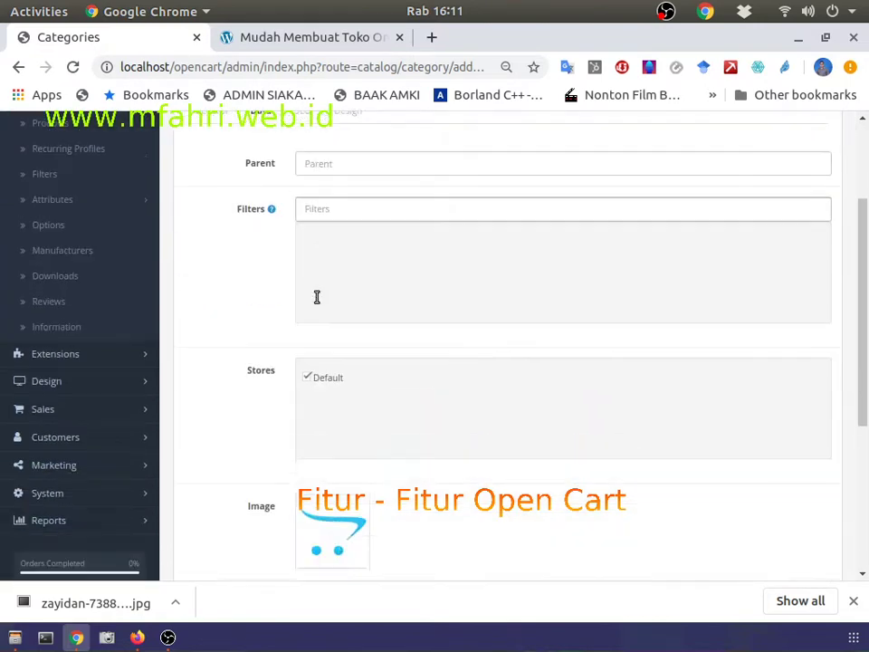
{"action": "scroll", "coordinate": [317, 296], "scroll_direction": "down", "scroll_amount": 3}
{"action": "scroll", "coordinate": [321, 362], "scroll_direction": "up", "scroll_amount": 5}
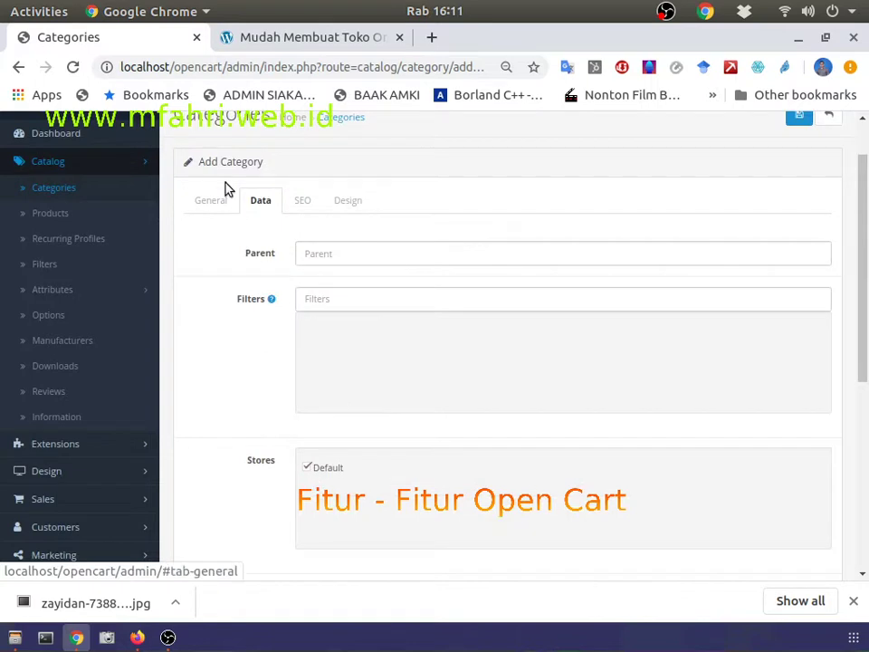
{"action": "scroll", "coordinate": [330, 399], "scroll_direction": "down", "scroll_amount": 4}
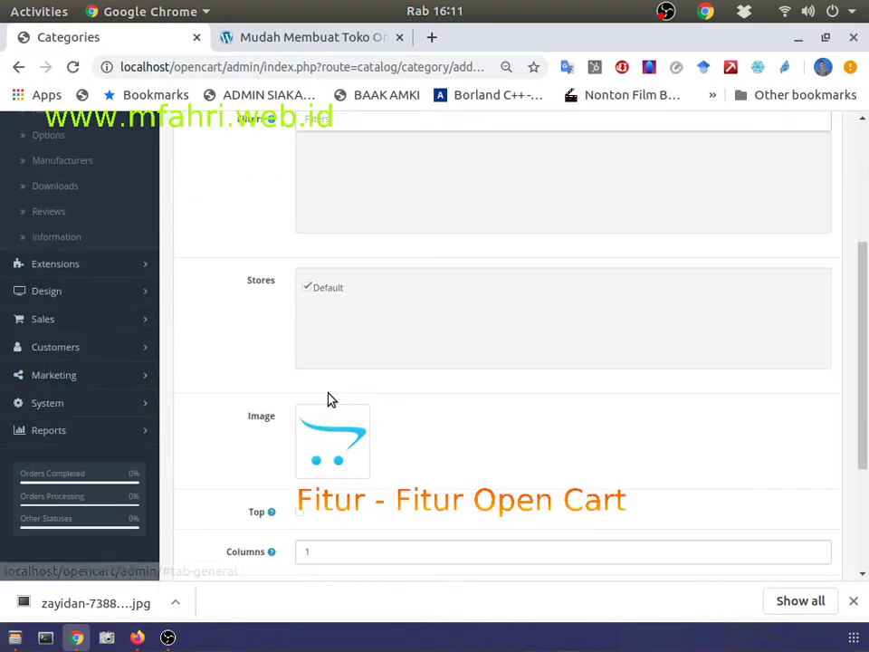
{"action": "left_click", "coordinate": [342, 447]}
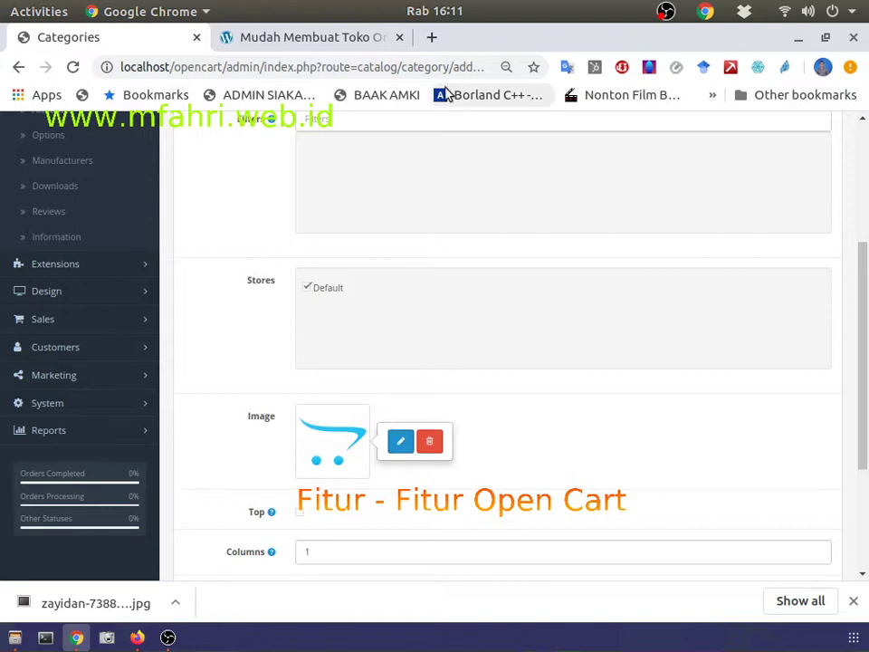
{"action": "left_click", "coordinate": [429, 35]}
Step: Search Google Images for 'baju muslim wanita'
{"action": "type", "text": "baju muslim wanita"}
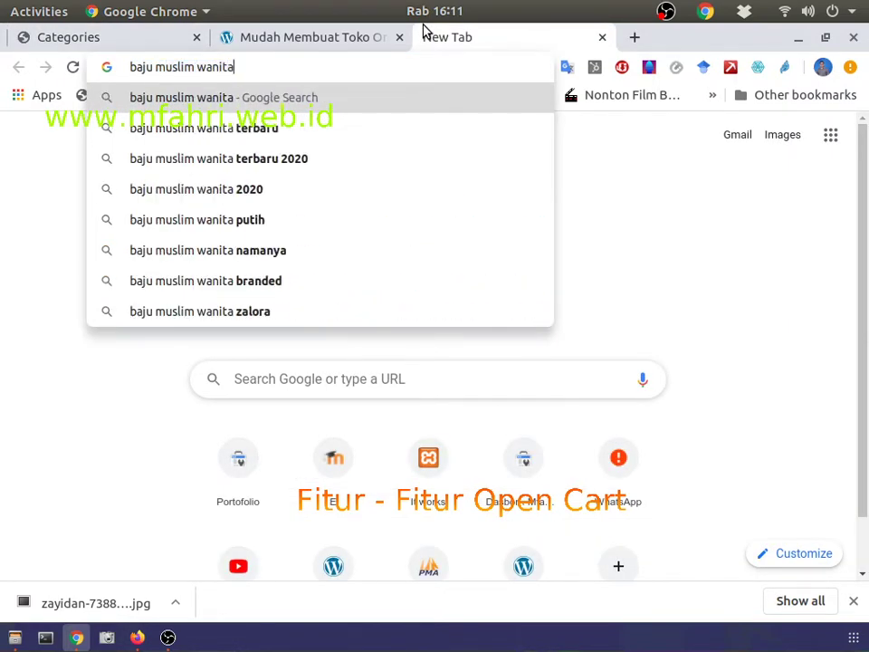
{"action": "key", "text": "Return"}
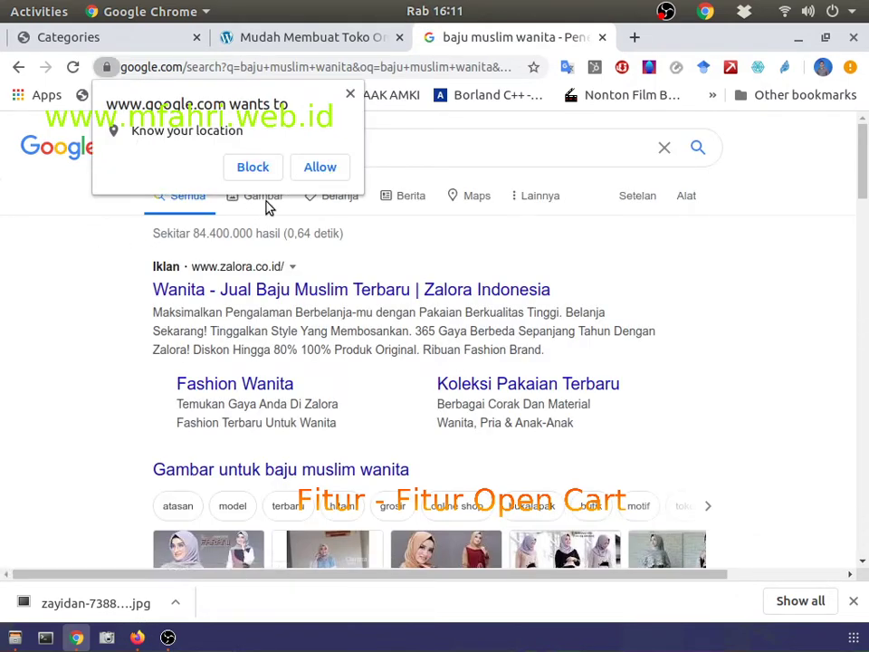
{"action": "left_click", "coordinate": [351, 94]}
{"action": "left_click", "coordinate": [263, 195]}
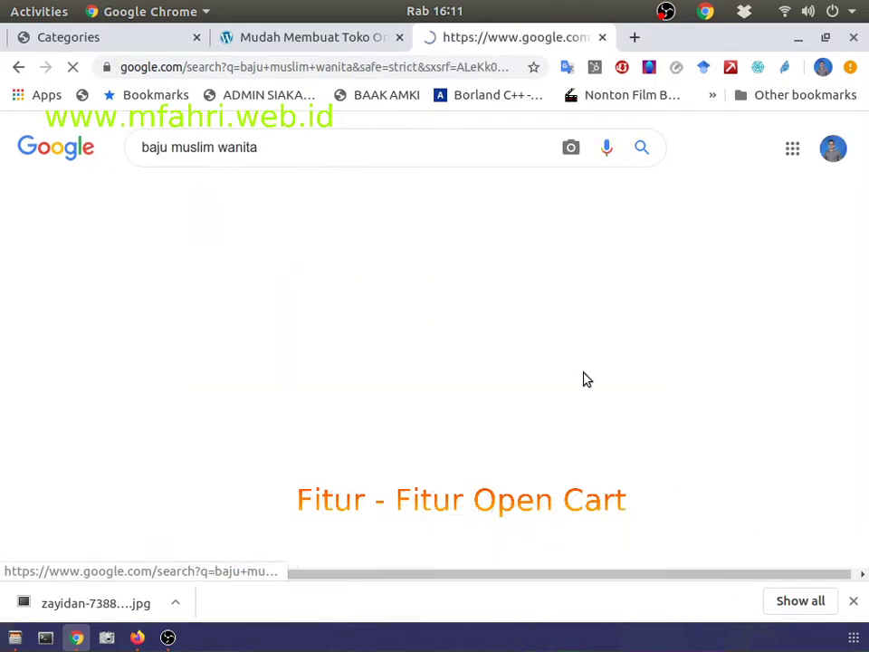
Step: Save the black-and-pink Tya Dress gamis image to the Pictures folder
{"action": "scroll", "coordinate": [113, 344], "scroll_direction": "down", "scroll_amount": 3}
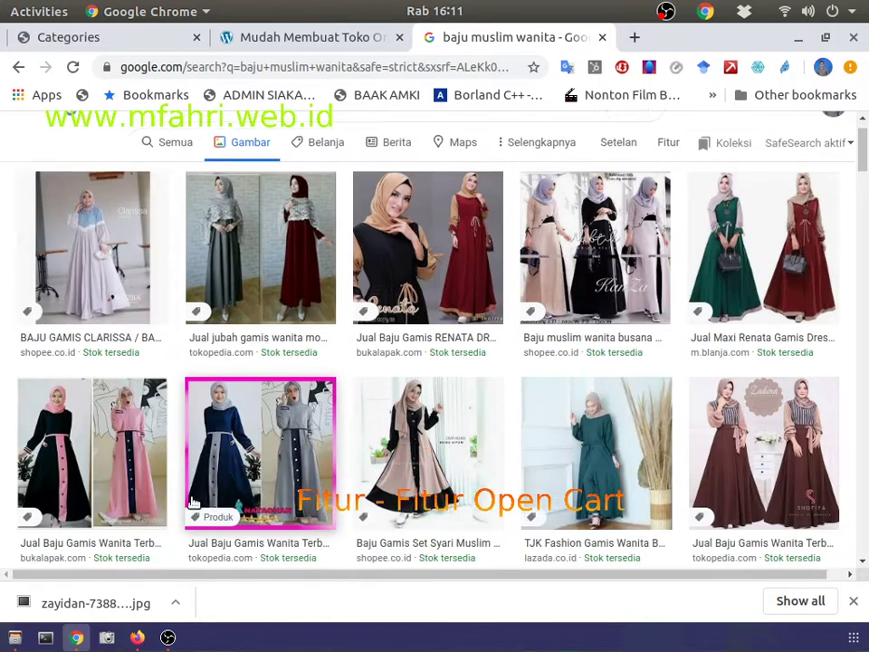
{"action": "left_click", "coordinate": [103, 378]}
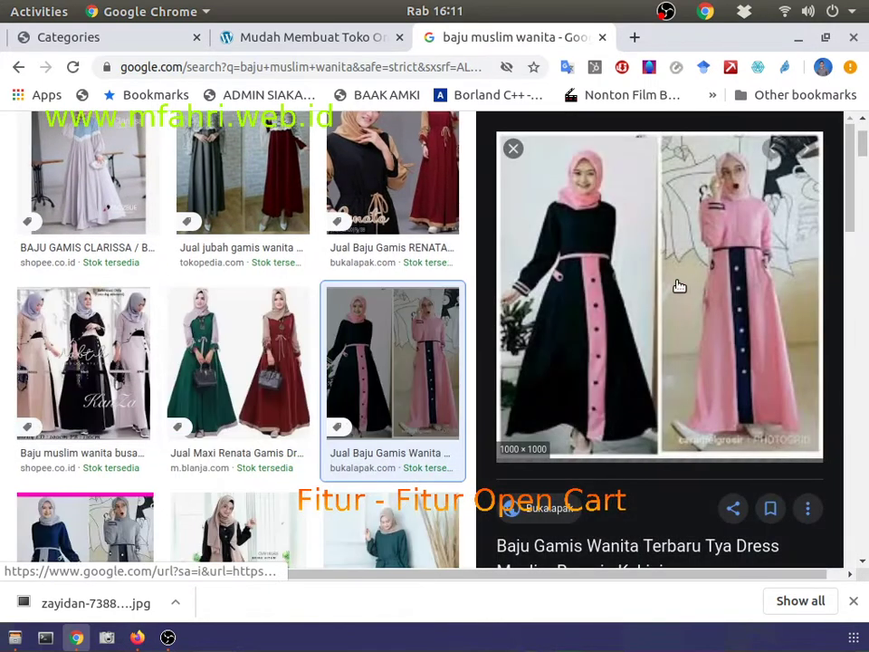
{"action": "right_click", "coordinate": [564, 283]}
{"action": "left_click", "coordinate": [611, 474]}
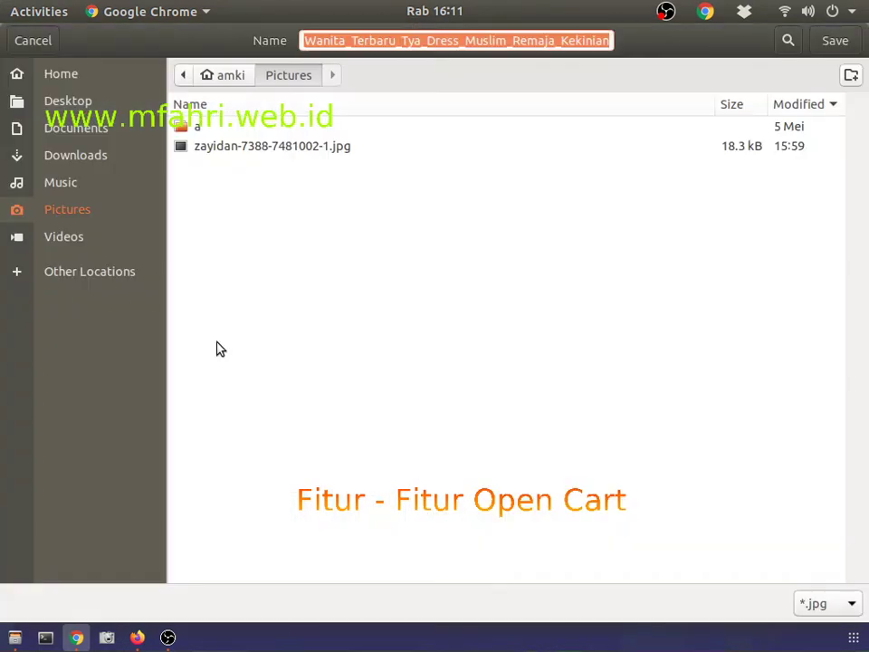
{"action": "left_click", "coordinate": [834, 40]}
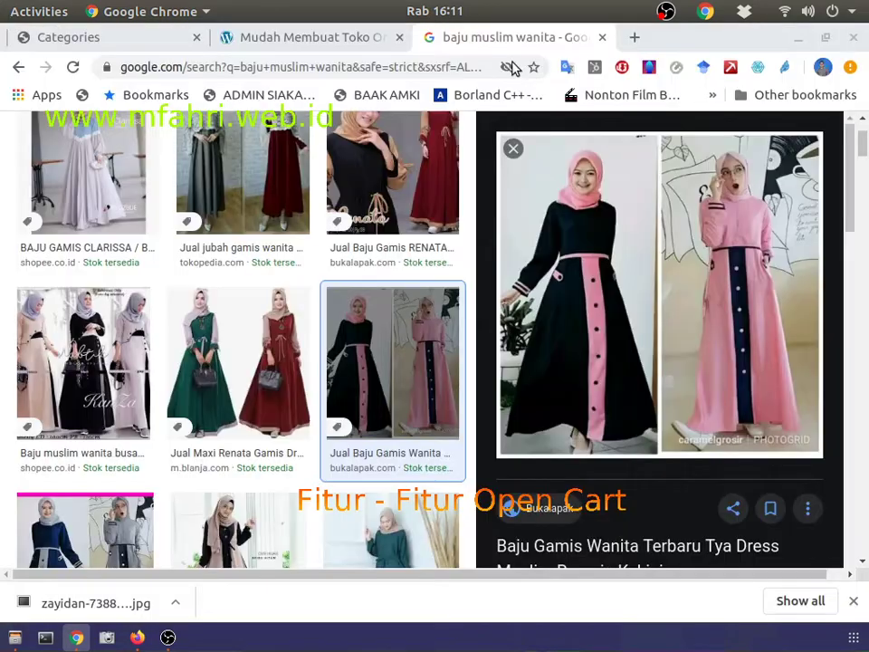
Step: Upload the Baju_Gamis jpg dress photo into the Image Manager from the category form
{"action": "left_click", "coordinate": [136, 37]}
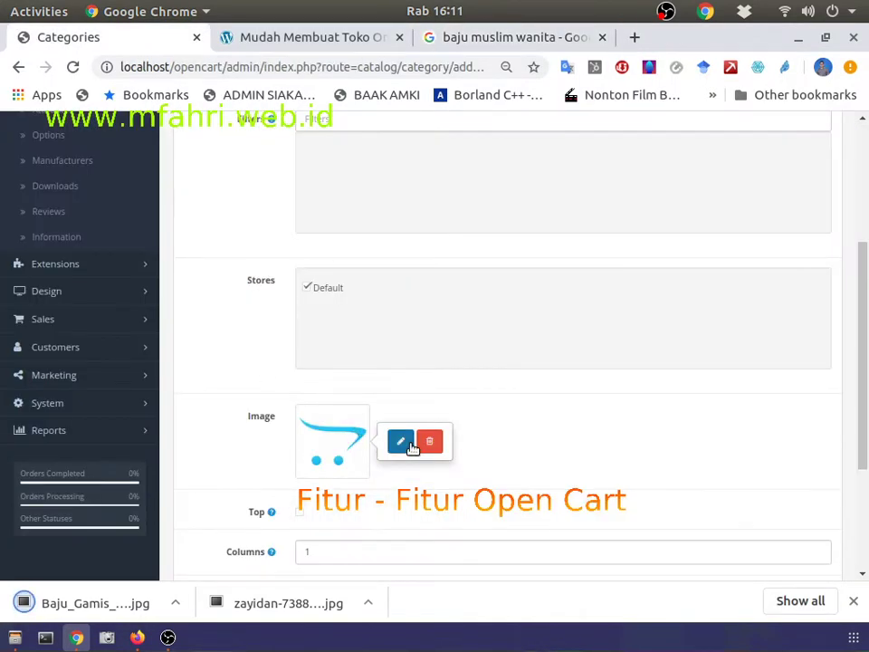
{"action": "left_click", "coordinate": [404, 444]}
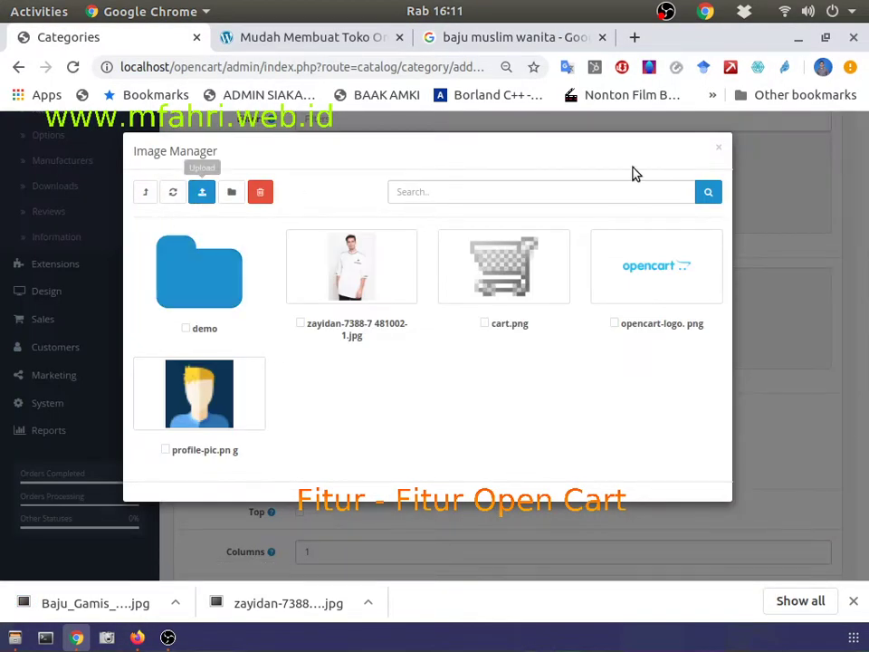
{"action": "left_click", "coordinate": [719, 148]}
{"action": "left_click", "coordinate": [349, 438]}
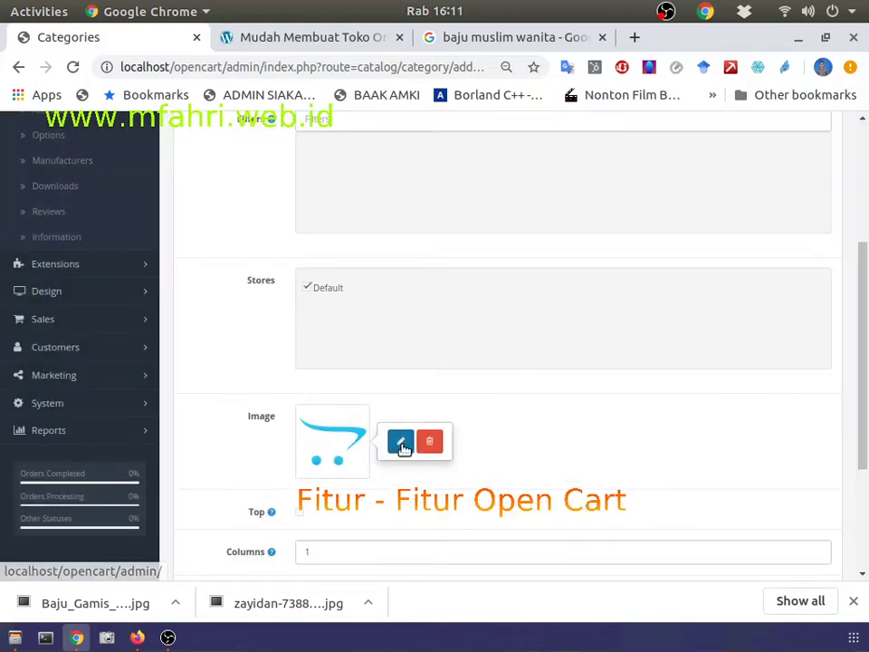
{"action": "left_click", "coordinate": [402, 444]}
{"action": "left_click", "coordinate": [201, 196]}
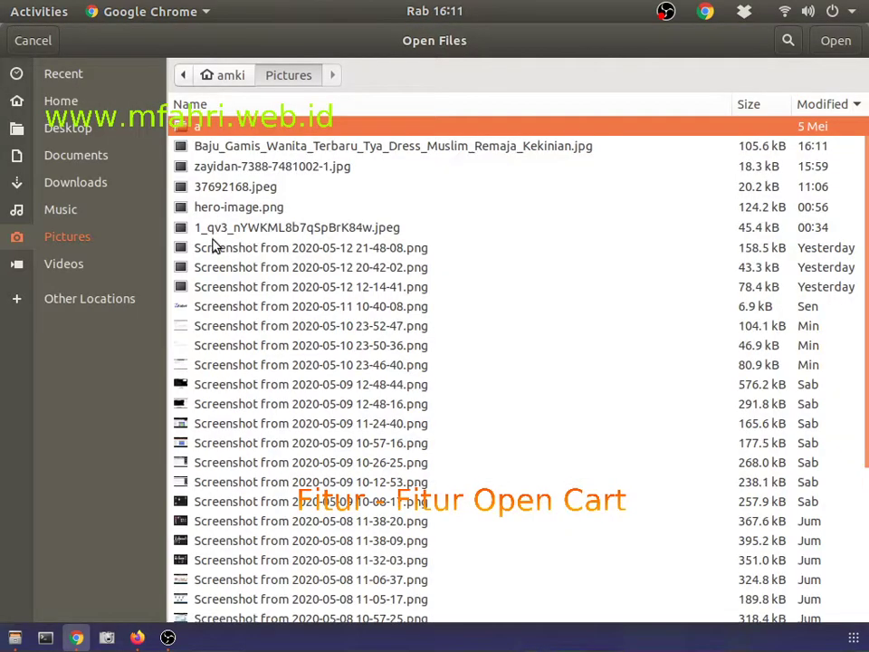
{"action": "left_click", "coordinate": [218, 149]}
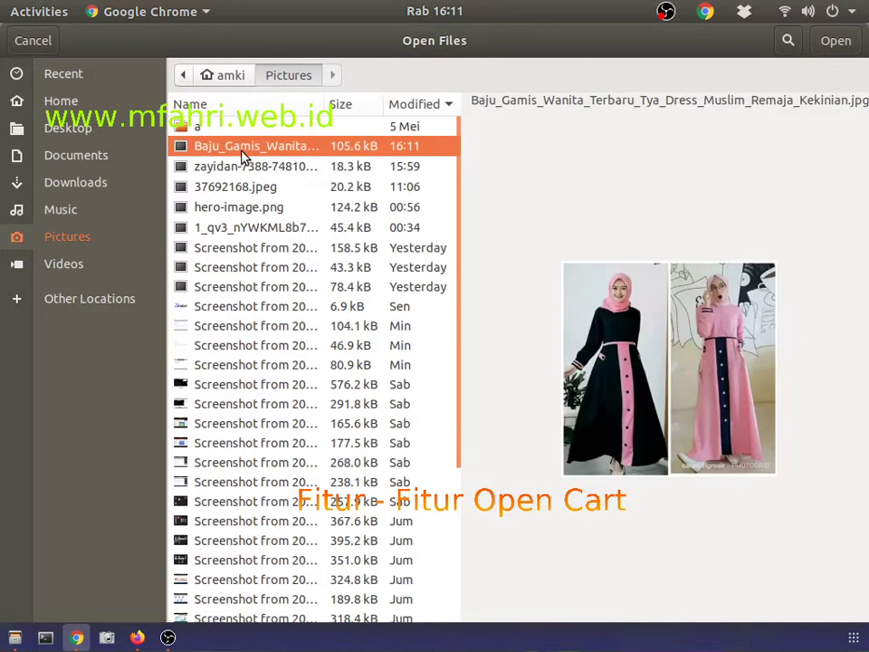
{"action": "double_click", "coordinate": [218, 150]}
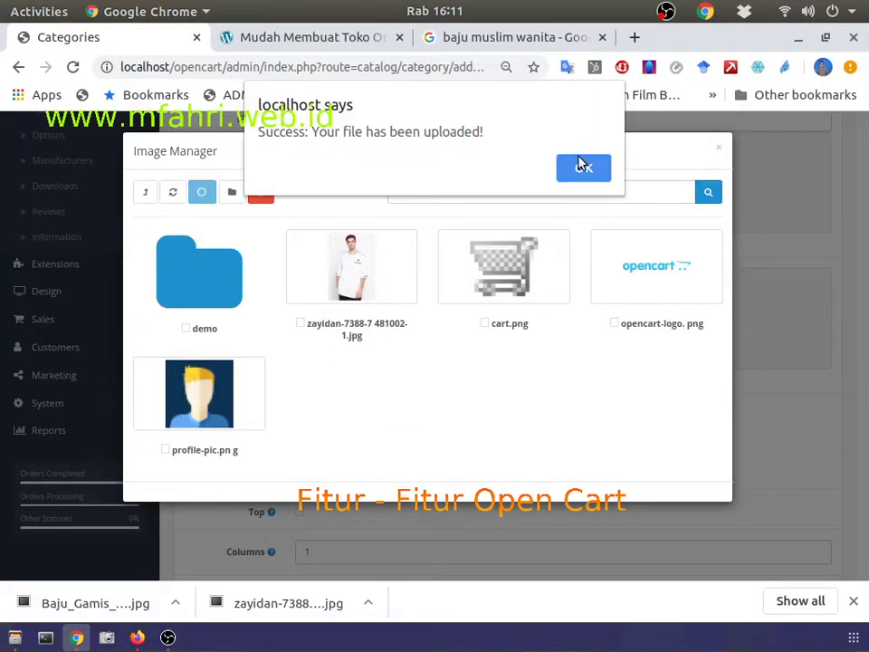
Step: Make the uploaded black-and-pink gamis photo the category image
{"action": "left_click", "coordinate": [581, 167]}
{"action": "left_click", "coordinate": [380, 267]}
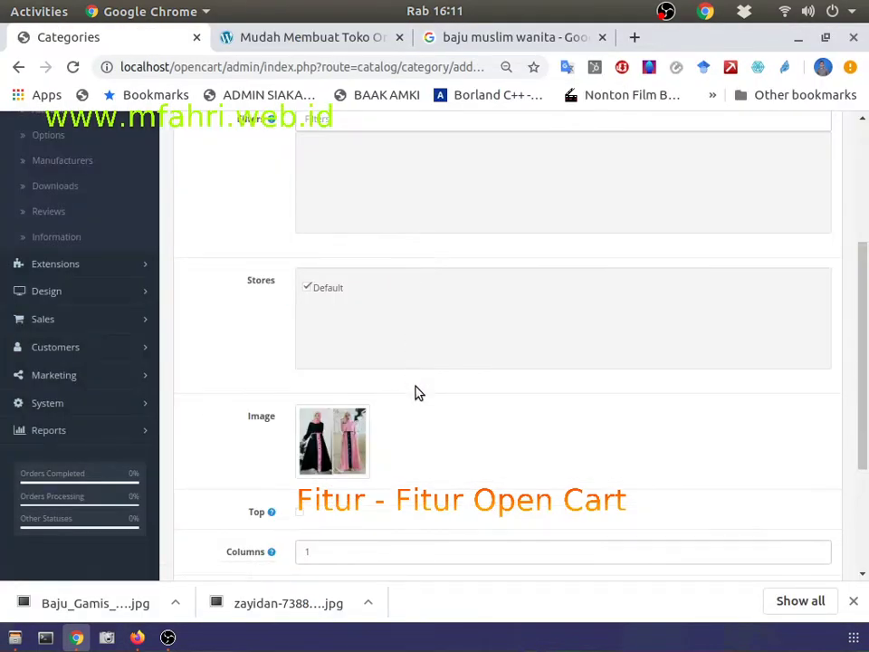
{"action": "scroll", "coordinate": [416, 391], "scroll_direction": "down", "scroll_amount": 3}
{"action": "scroll", "coordinate": [416, 388], "scroll_direction": "up", "scroll_amount": 5}
{"action": "scroll", "coordinate": [416, 386], "scroll_direction": "up", "scroll_amount": 2}
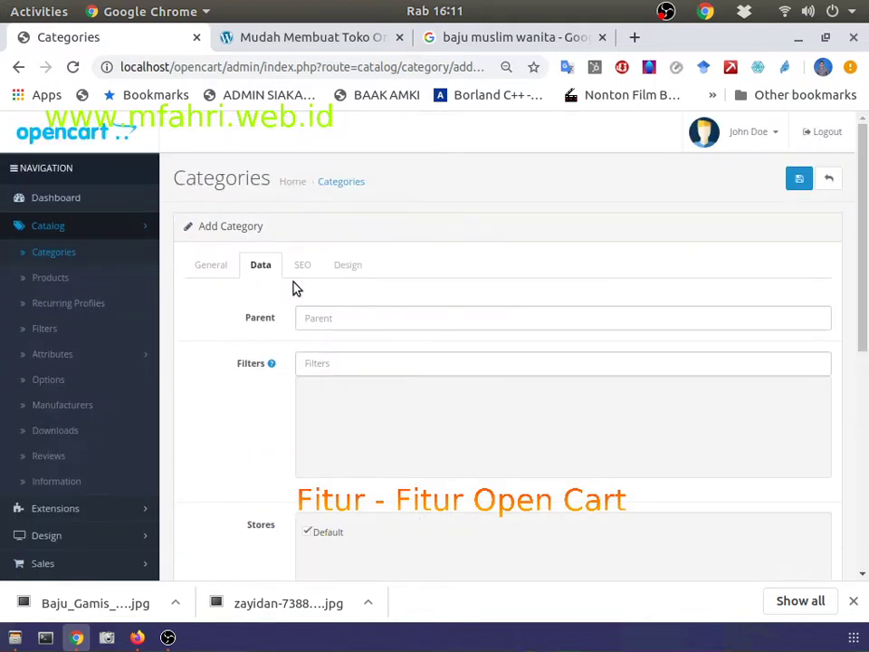
Step: Leave the Layout Override blank and save the Baju Muslim Wanita category
{"action": "left_click", "coordinate": [301, 265]}
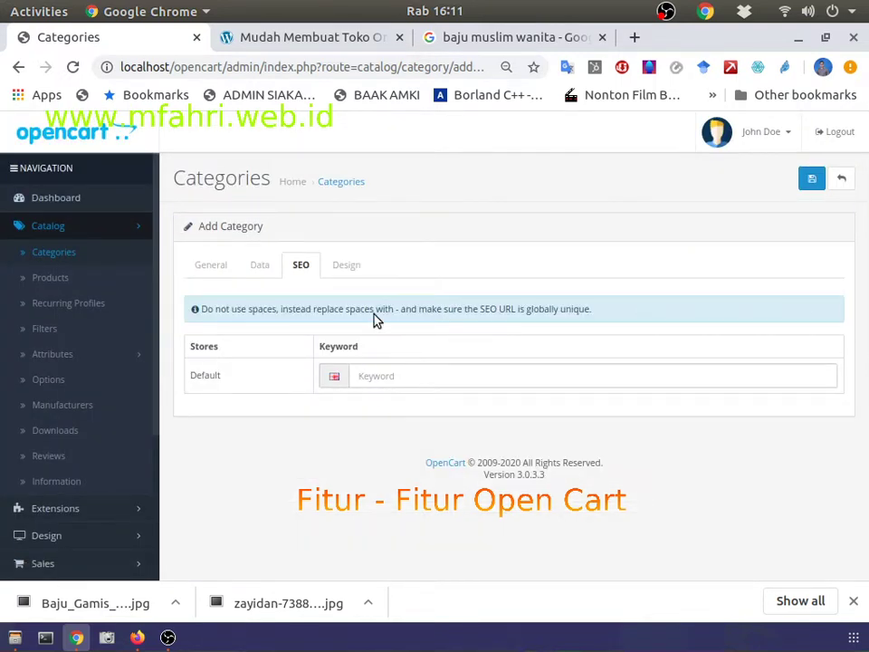
{"action": "left_click", "coordinate": [352, 267]}
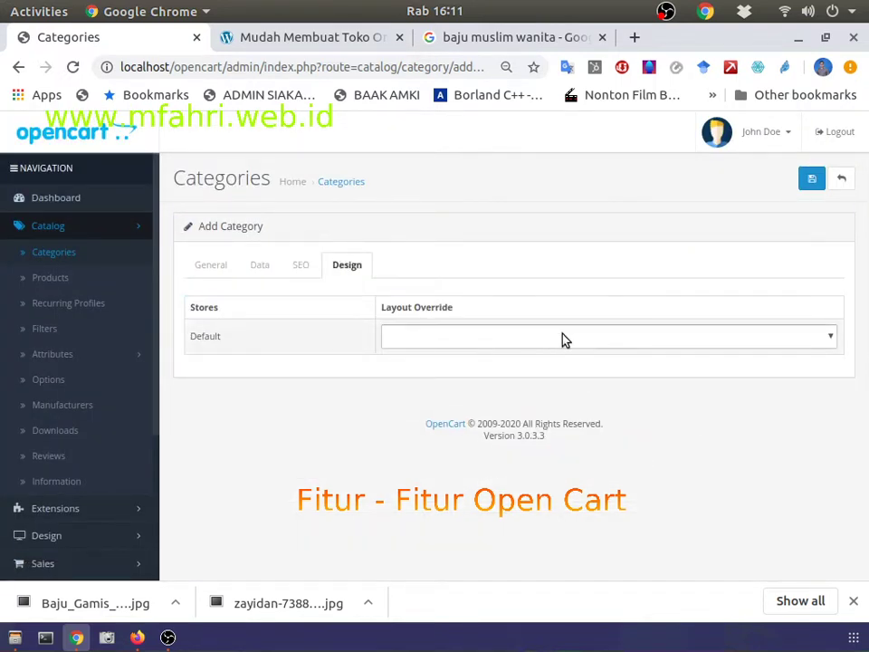
{"action": "left_click", "coordinate": [563, 338]}
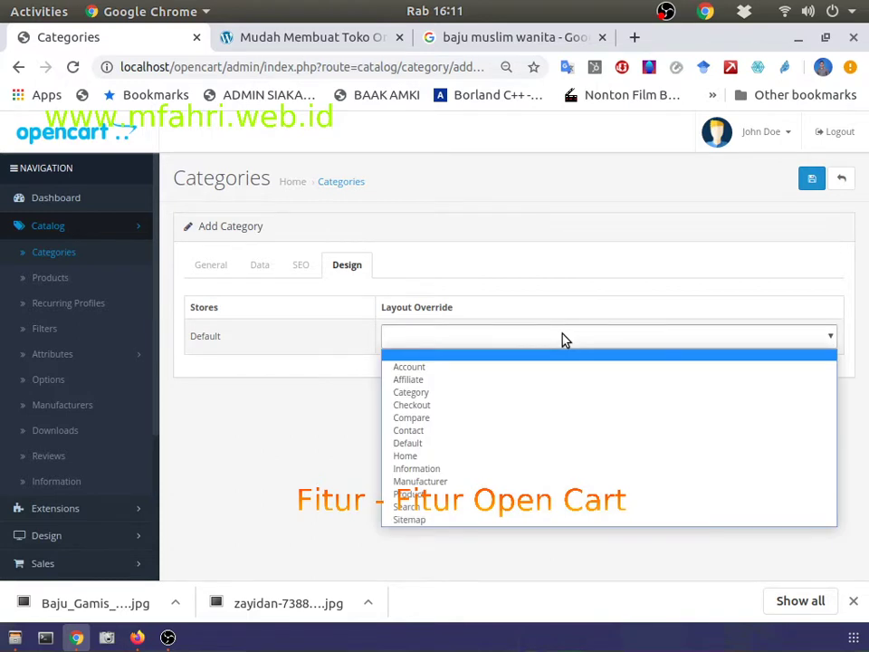
{"action": "left_click", "coordinate": [562, 338]}
{"action": "left_click", "coordinate": [811, 178]}
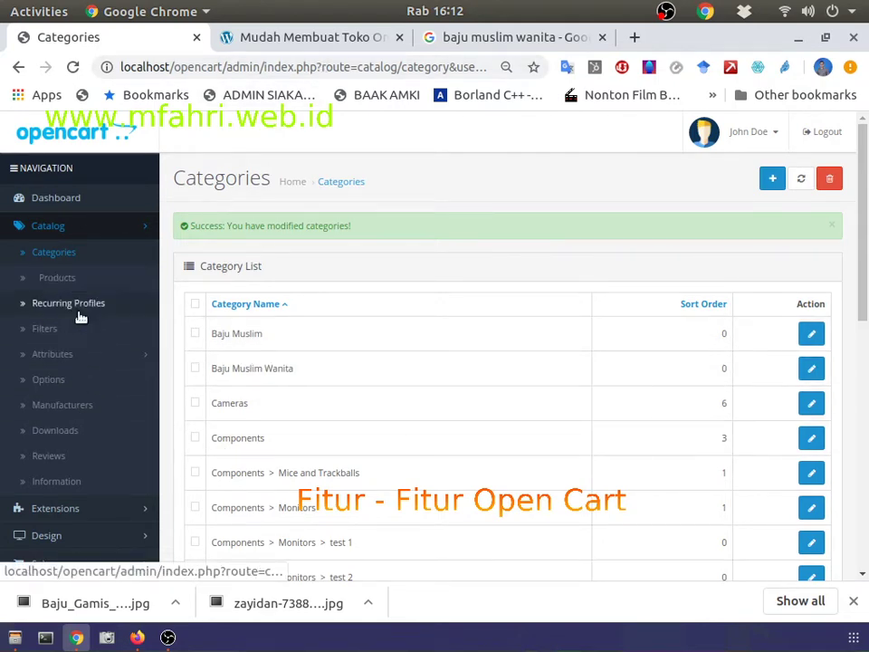
Step: Preview the storefront in Firefox, then return to the store admin
{"action": "key", "text": "alt+Tab"}
{"action": "scroll", "coordinate": [229, 371], "scroll_direction": "down", "scroll_amount": 10}
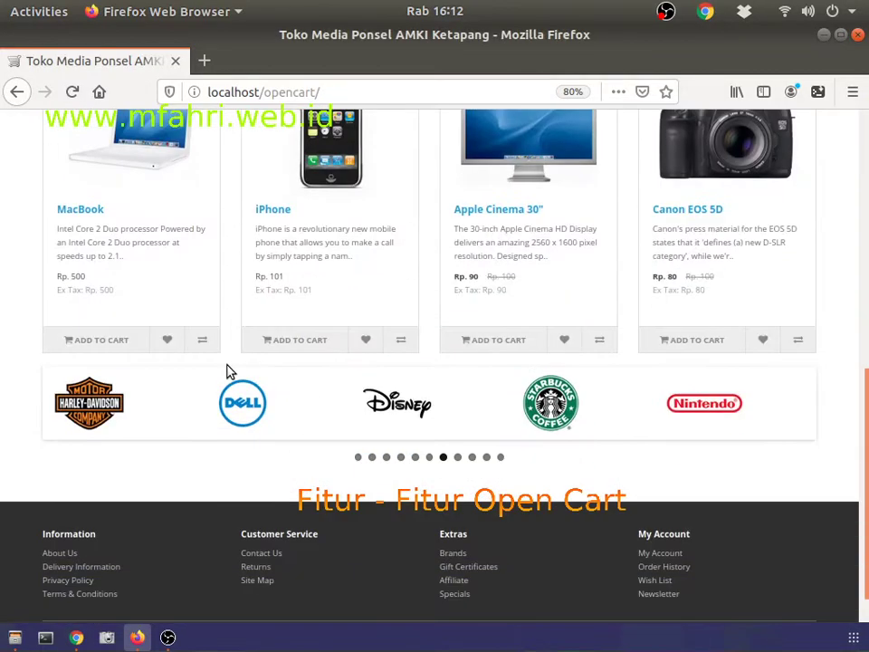
{"action": "scroll", "coordinate": [229, 372], "scroll_direction": "up", "scroll_amount": 5}
{"action": "key", "text": "alt+Tab"}
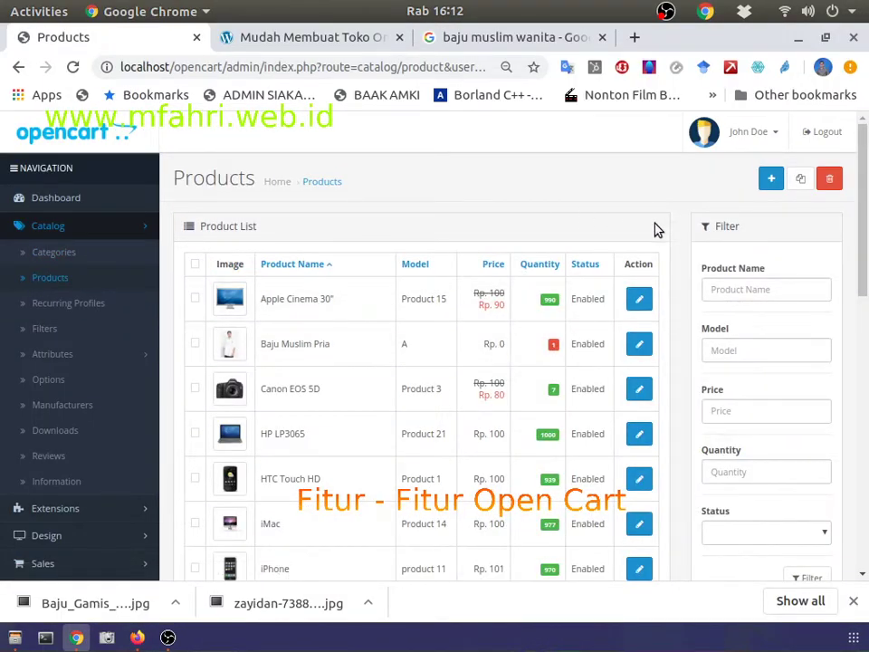
Step: Add a new product named 'Baju Muslim Gamis Wanita'
{"action": "left_click", "coordinate": [768, 180]}
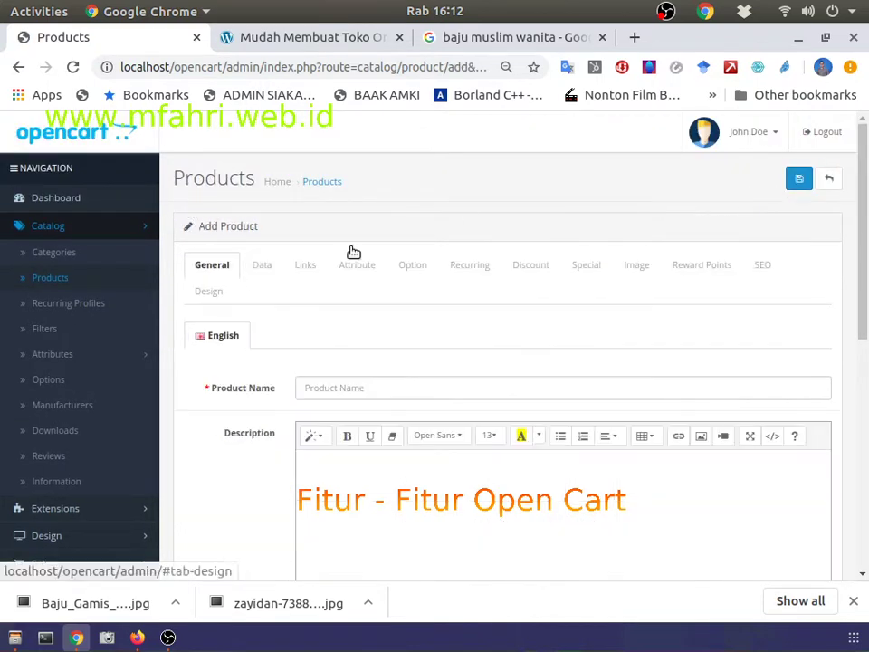
{"action": "left_click", "coordinate": [320, 387]}
{"action": "scroll", "coordinate": [425, 208], "scroll_direction": "down", "scroll_amount": 1}
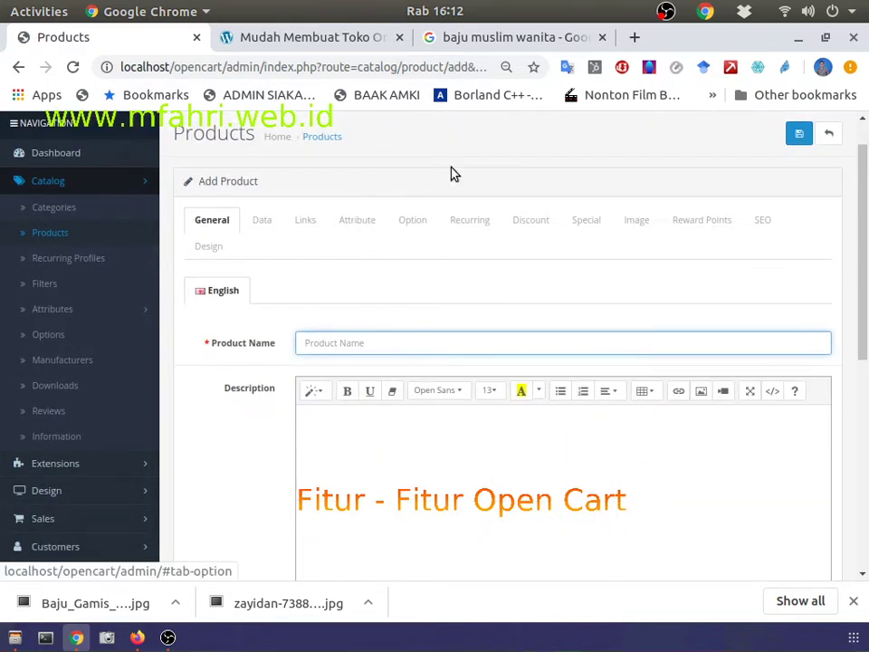
{"action": "type", "text": "Baju"}
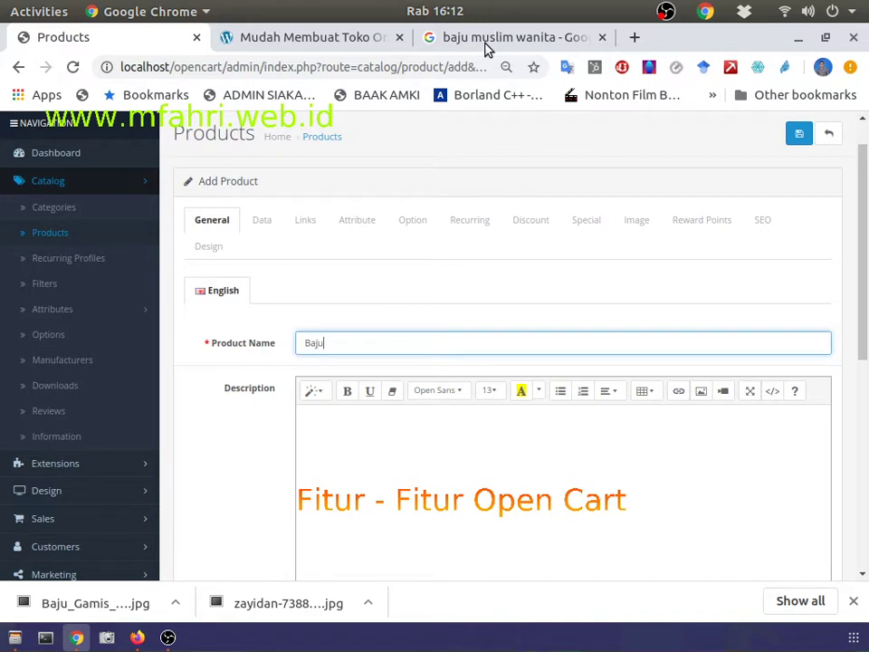
{"action": "type", "text": " Mus"}
{"action": "type", "text": "lum"}
{"action": "key", "text": "BackSpace"}
{"action": "key", "text": "BackSpace"}
{"action": "key", "text": "BackSpace"}
{"action": "type", "text": "im Gamis Wanita"}
Step: Write the description 'bajuu Muslim Gamis Wanita yang terbaik di Indonesia'
{"action": "left_click", "coordinate": [518, 462]}
{"action": "scroll", "coordinate": [518, 463], "scroll_direction": "down", "scroll_amount": 3}
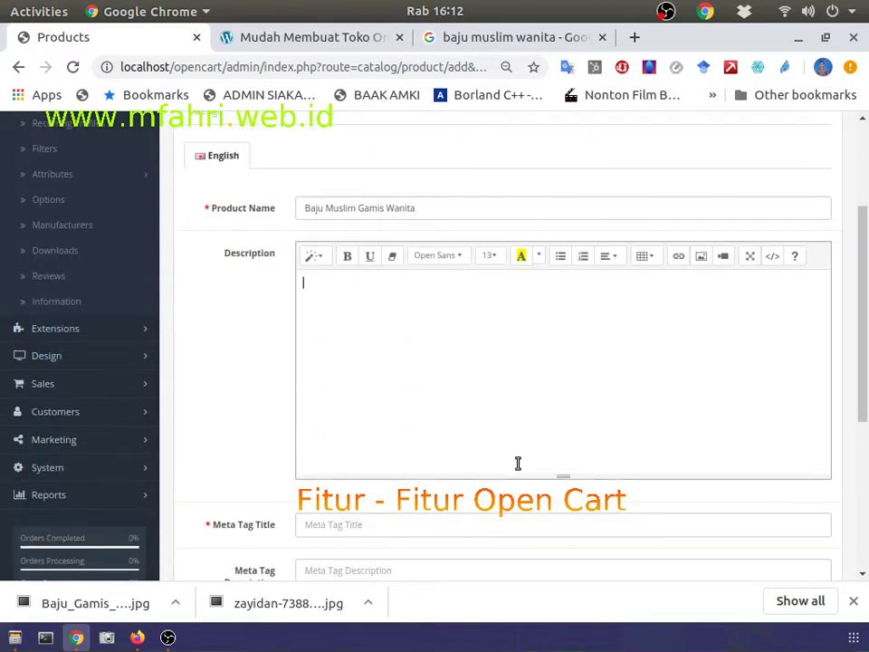
{"action": "type", "text": "baju"}
{"action": "type", "text": "u M"}
{"action": "type", "text": "uslim Gamis Wanita"}
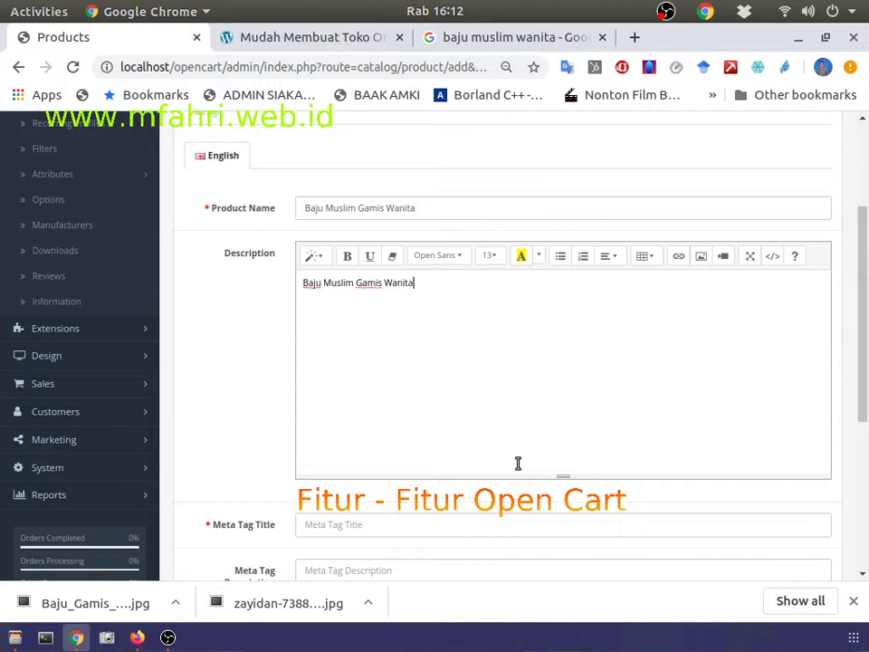
{"action": "scroll", "coordinate": [518, 463], "scroll_direction": "down", "scroll_amount": 1}
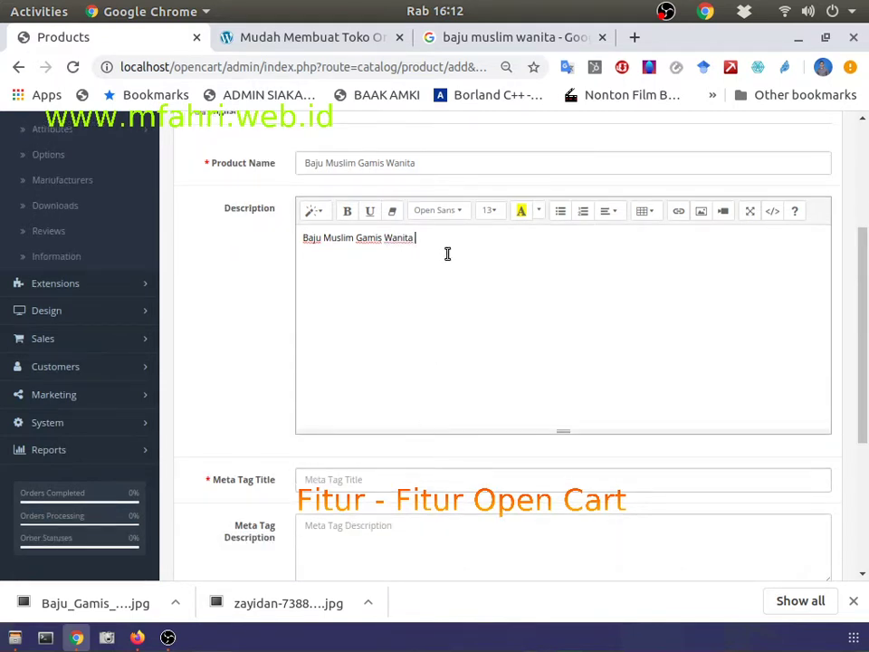
{"action": "type", "text": "yang terbaik di Ido"}
{"action": "key", "text": "BackSpace"}
{"action": "type", "text": "ndonesia"}
{"action": "scroll", "coordinate": [447, 254], "scroll_direction": "down", "scroll_amount": 1}
Step: Fill in the product's Meta Tag Title beginning 'Baju Muslim Gamis'
{"action": "left_click", "coordinate": [403, 440]}
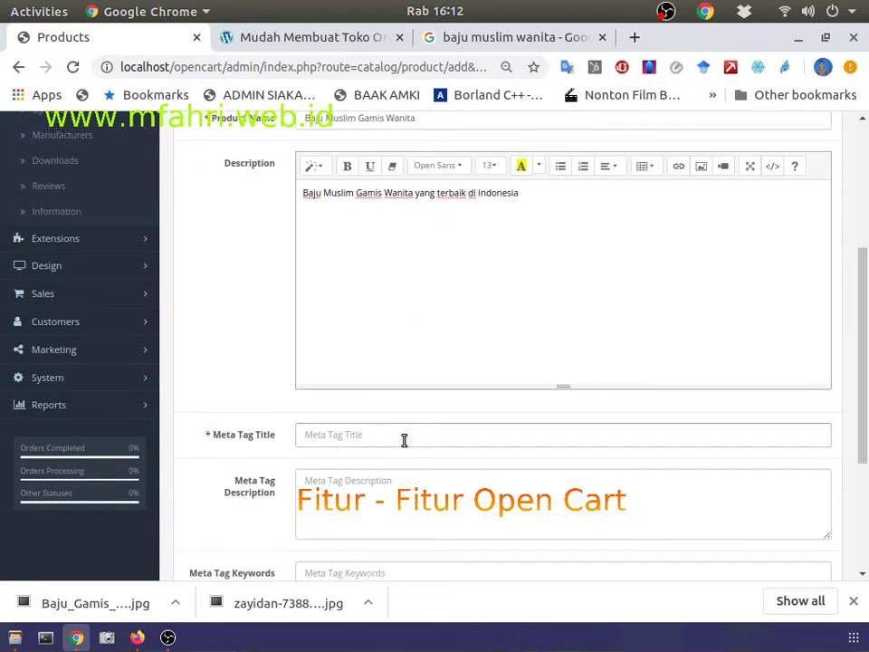
{"action": "type", "text": "ban"}
{"action": "key", "text": "BackSpace"}
{"action": "key", "text": "BackSpace"}
{"action": "type", "text": "Baju Musl"}
{"action": "type", "text": "im Gamis Ind"}
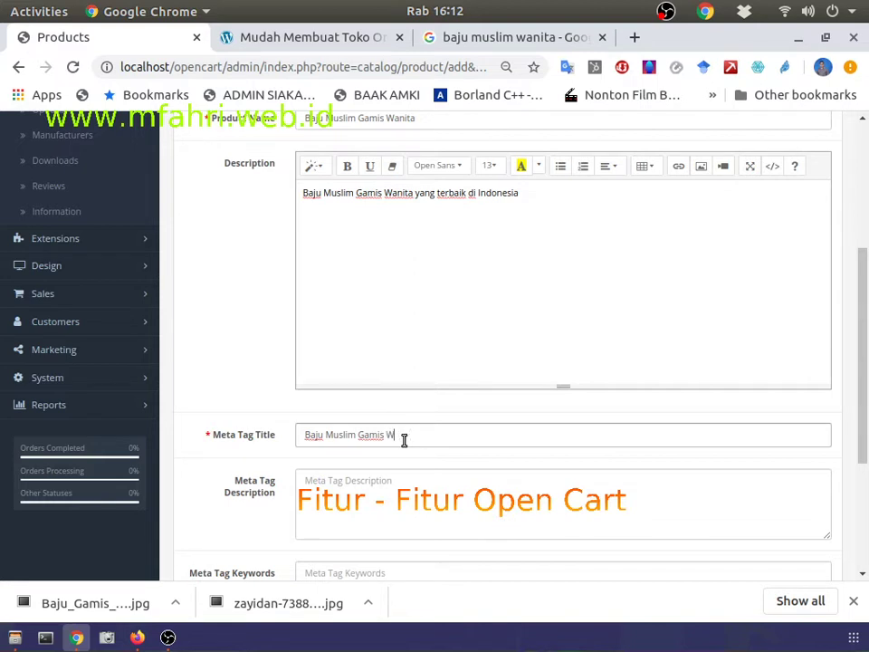
{"action": "scroll", "coordinate": [404, 439], "scroll_direction": "down", "scroll_amount": 3}
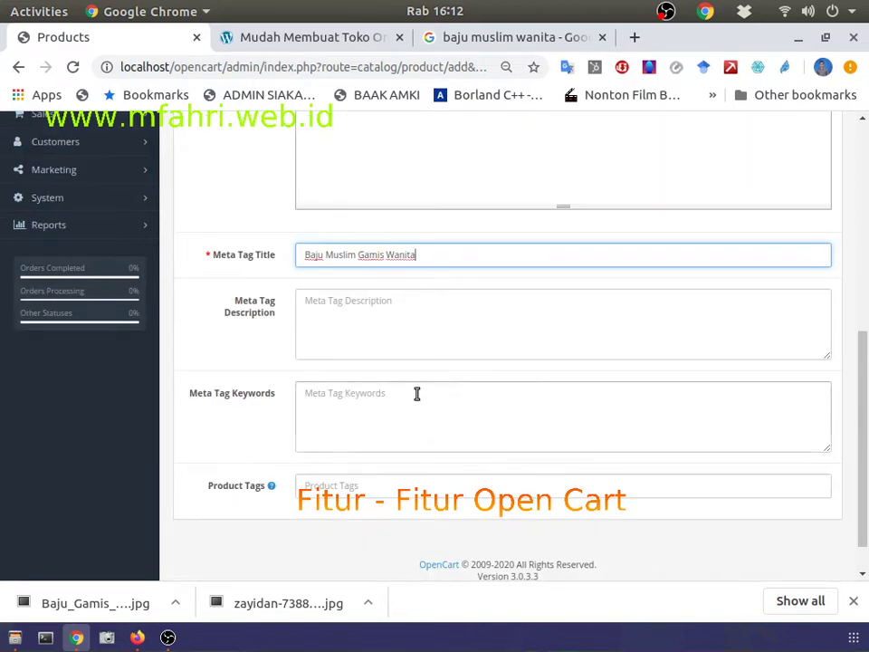
{"action": "scroll", "coordinate": [416, 394], "scroll_direction": "up", "scroll_amount": 5}
{"action": "left_click", "coordinate": [271, 221]}
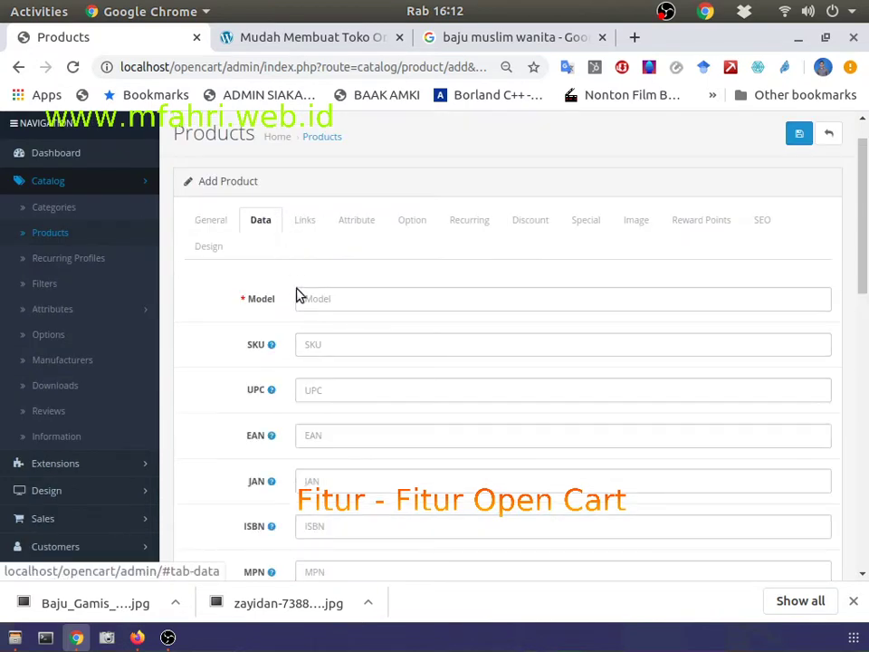
Step: Enter the product Model and set the Location to 'Kalimantan Barat'
{"action": "left_click", "coordinate": [329, 302]}
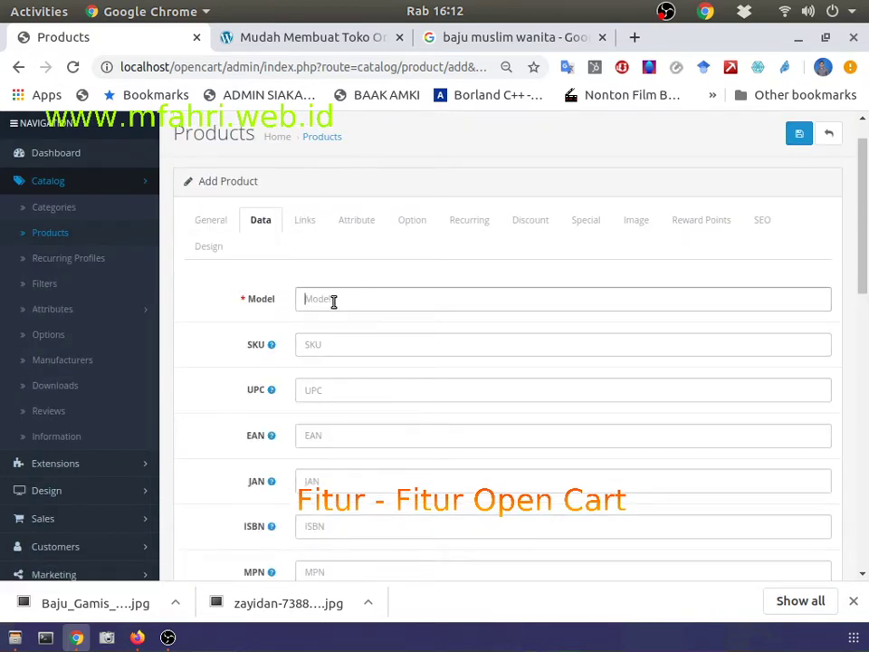
{"action": "type", "text": "MODEL"}
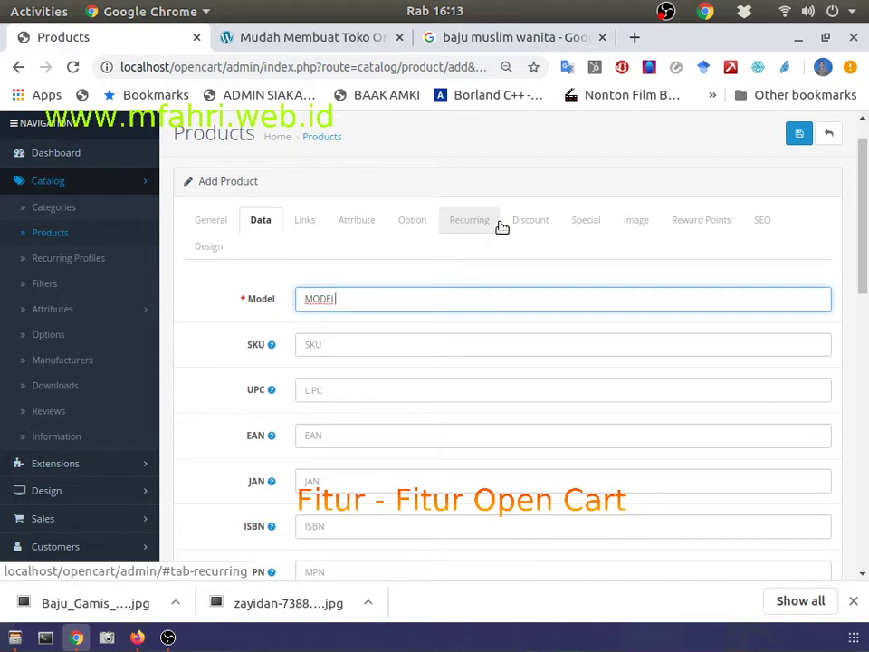
{"action": "key", "text": "BackSpace"}
{"action": "scroll", "coordinate": [287, 252], "scroll_direction": "down", "scroll_amount": 3}
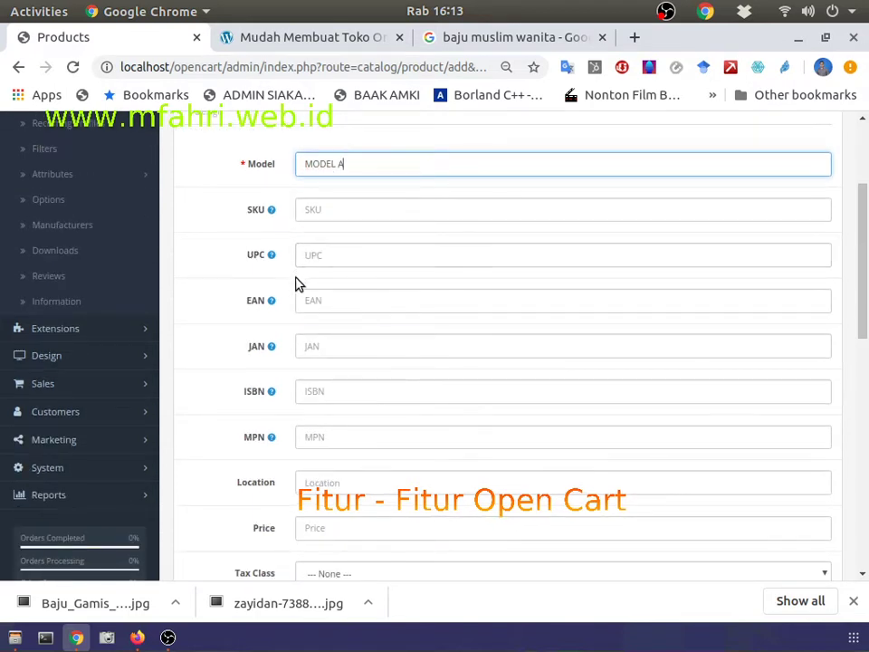
{"action": "scroll", "coordinate": [304, 290], "scroll_direction": "down", "scroll_amount": 3}
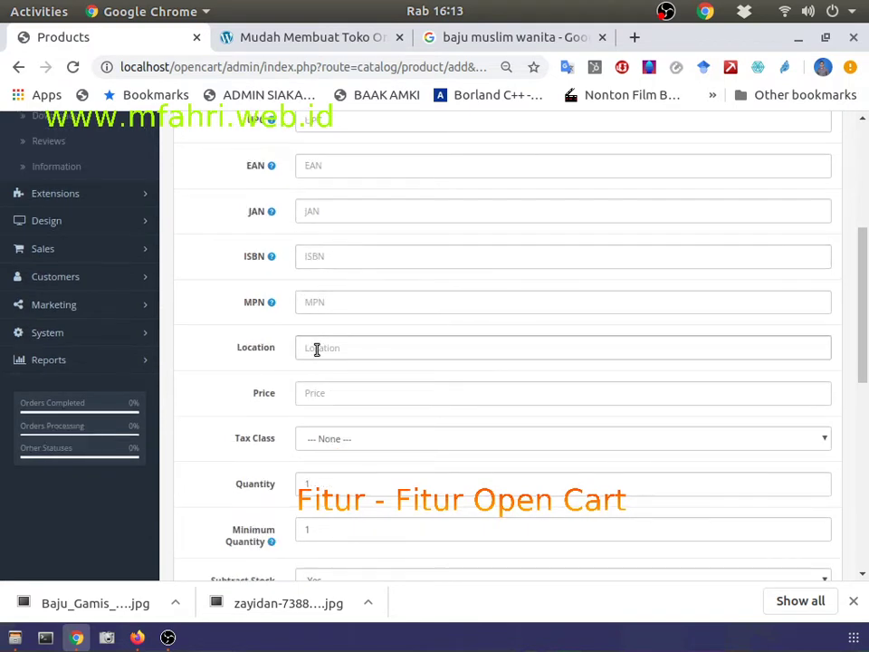
{"action": "type", "text": "Kalimantan Ba"}
Step: Set the product Price to 35000 and Quantity to 20
{"action": "left_click", "coordinate": [373, 386]}
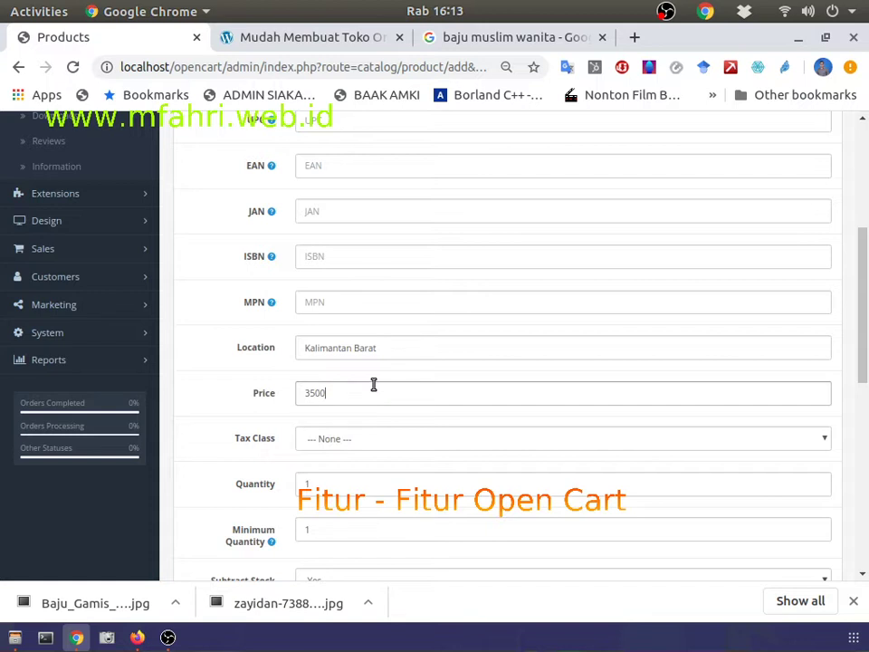
{"action": "scroll", "coordinate": [370, 438], "scroll_direction": "down", "scroll_amount": 1}
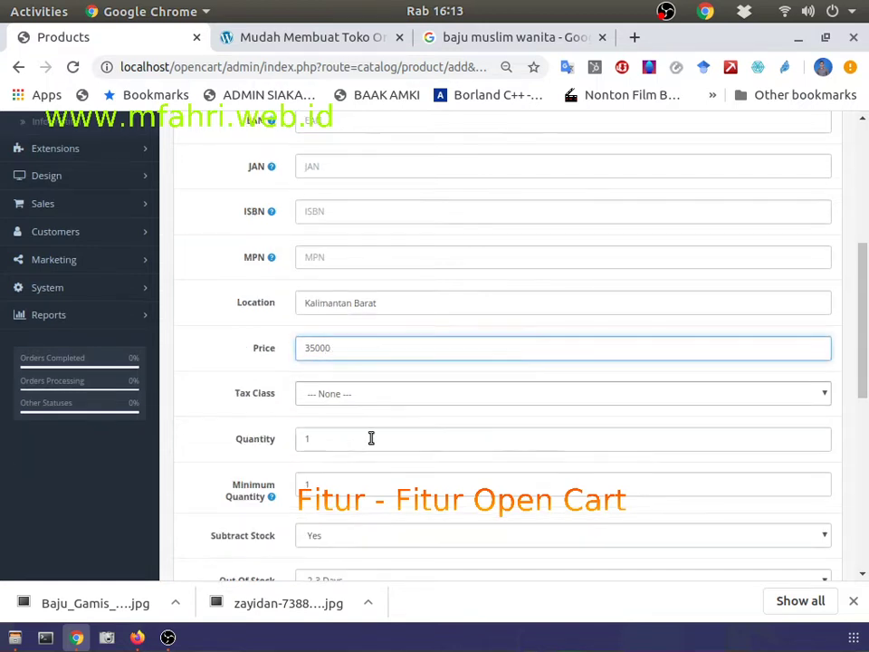
{"action": "double_click", "coordinate": [332, 439]}
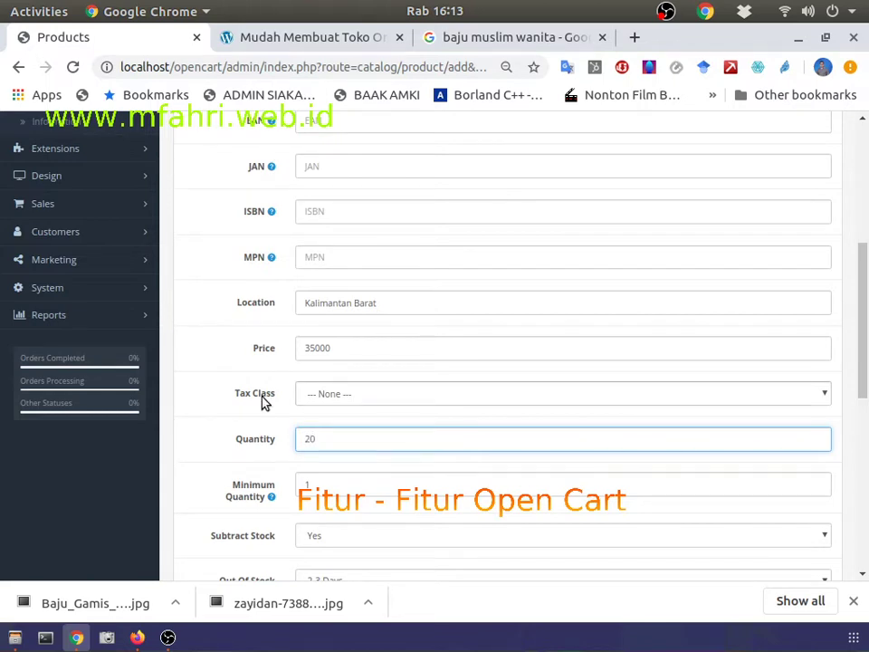
{"action": "scroll", "coordinate": [307, 461], "scroll_direction": "down", "scroll_amount": 2}
{"action": "scroll", "coordinate": [311, 460], "scroll_direction": "down", "scroll_amount": 2}
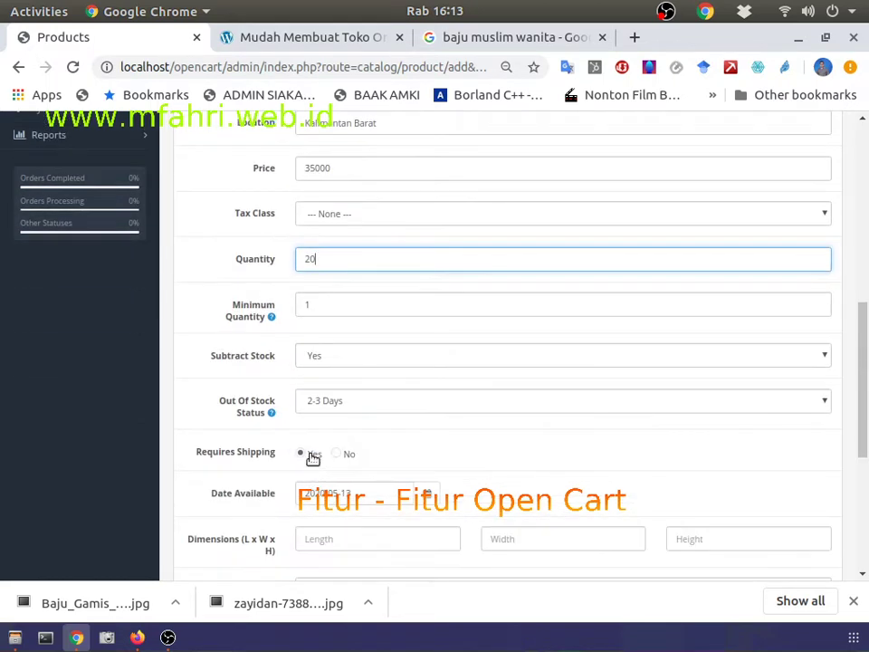
{"action": "scroll", "coordinate": [333, 416], "scroll_direction": "down", "scroll_amount": 2}
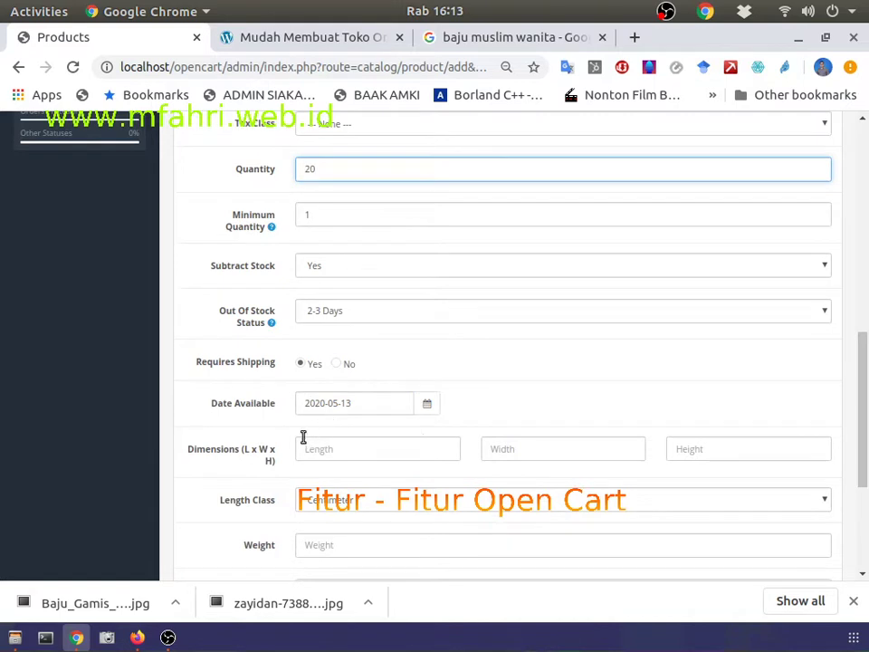
{"action": "scroll", "coordinate": [423, 445], "scroll_direction": "down", "scroll_amount": 3}
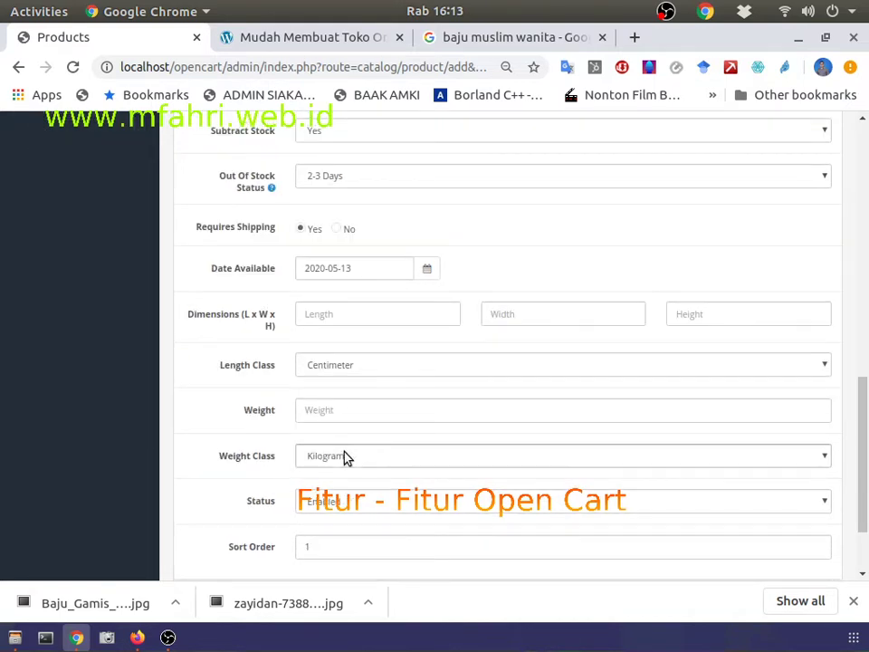
Step: Keep Kilogram as the weight class and the product status Enabled
{"action": "left_click", "coordinate": [345, 457]}
{"action": "left_click", "coordinate": [345, 457]}
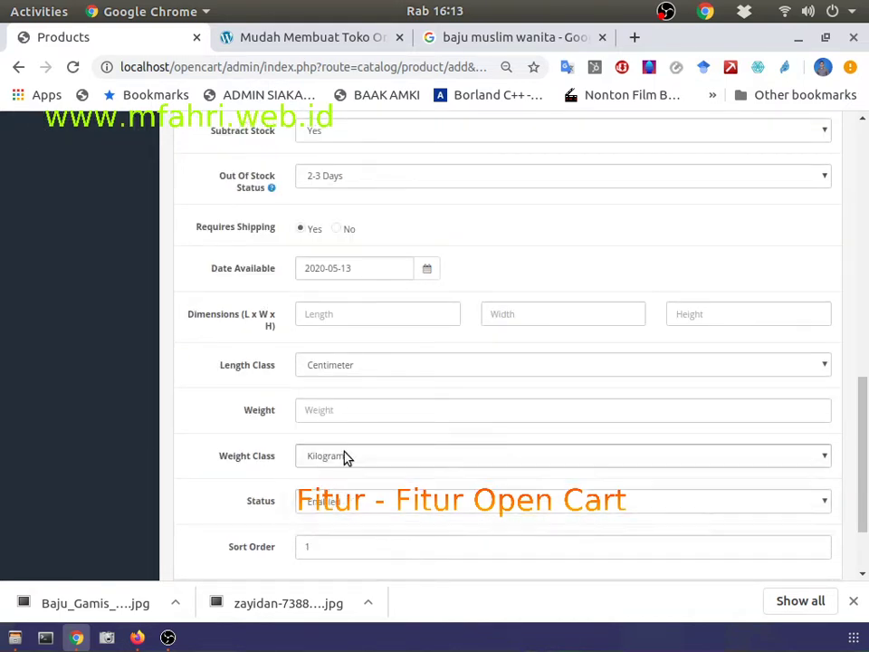
{"action": "left_click", "coordinate": [345, 500]}
{"action": "left_click", "coordinate": [351, 502]}
{"action": "scroll", "coordinate": [352, 502], "scroll_direction": "down", "scroll_amount": 2}
{"action": "scroll", "coordinate": [351, 502], "scroll_direction": "up", "scroll_amount": 20}
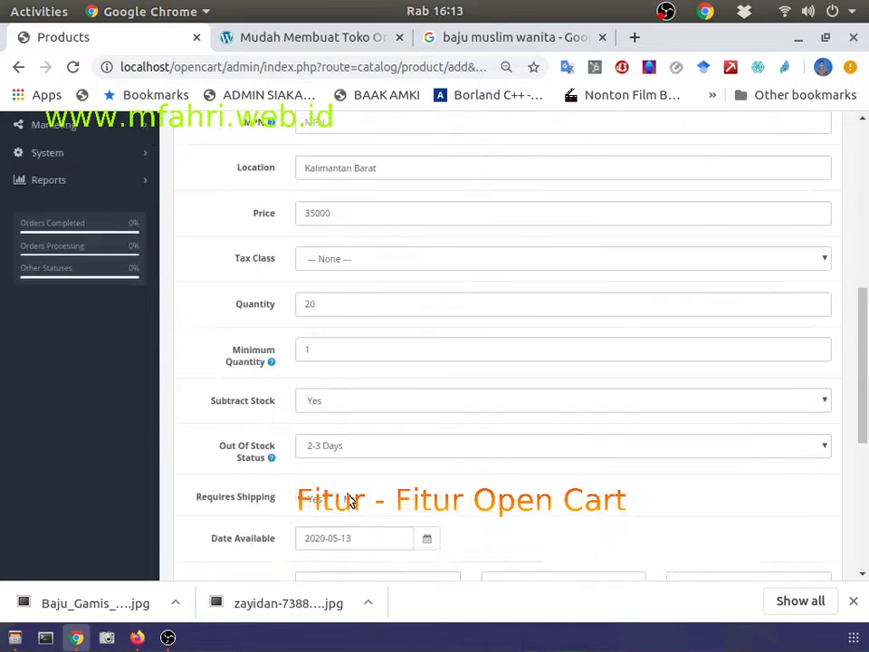
Step: Link the product to the Baju Muslim Wanita category, then bring up the Firefox storefront
{"action": "left_click", "coordinate": [300, 272]}
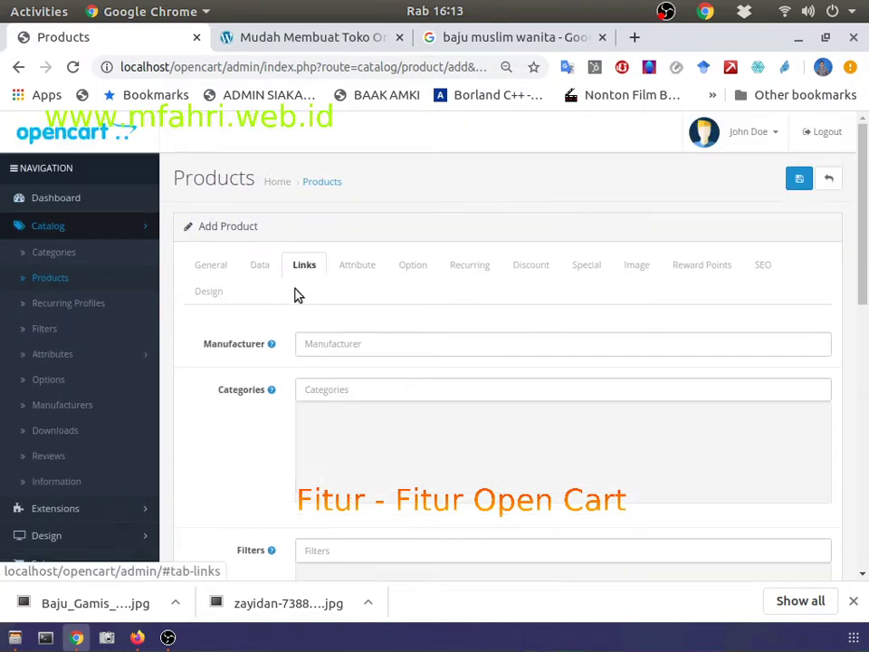
{"action": "scroll", "coordinate": [299, 307], "scroll_direction": "down", "scroll_amount": 2}
{"action": "scroll", "coordinate": [297, 300], "scroll_direction": "down", "scroll_amount": 2}
{"action": "scroll", "coordinate": [297, 301], "scroll_direction": "up", "scroll_amount": 3}
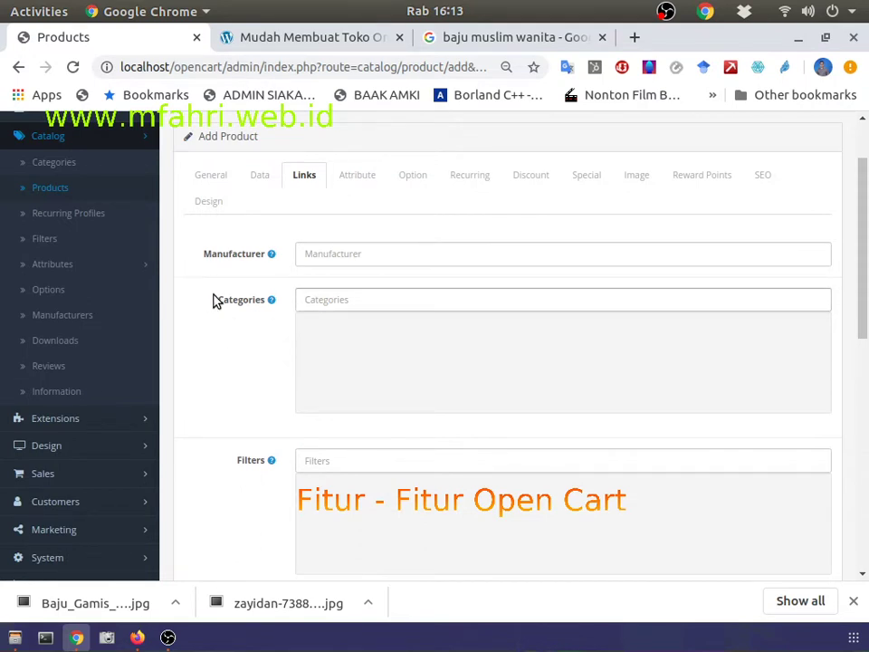
{"action": "left_click", "coordinate": [322, 299]}
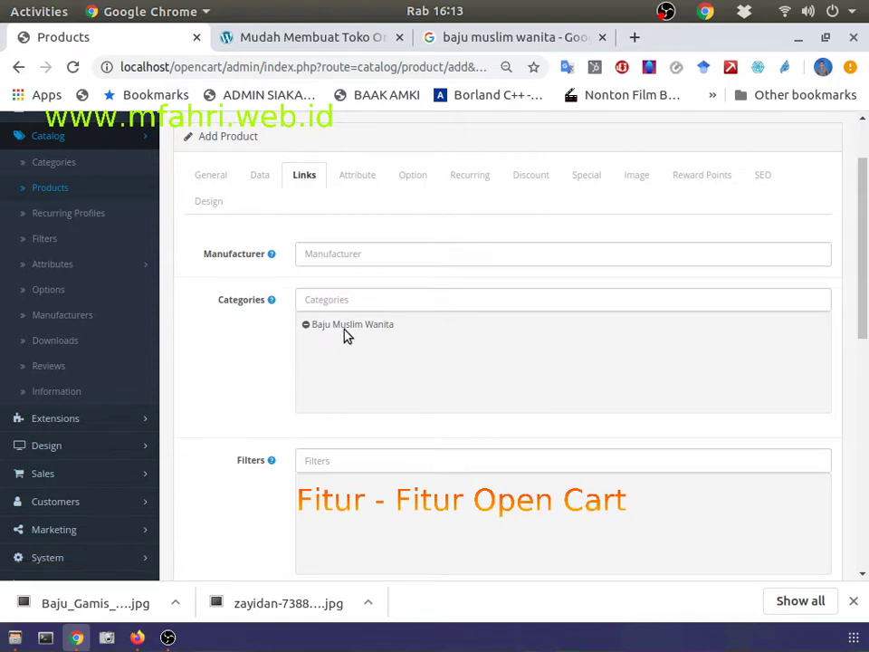
{"action": "left_click", "coordinate": [137, 637]}
{"action": "scroll", "coordinate": [349, 380], "scroll_direction": "down", "scroll_amount": 5}
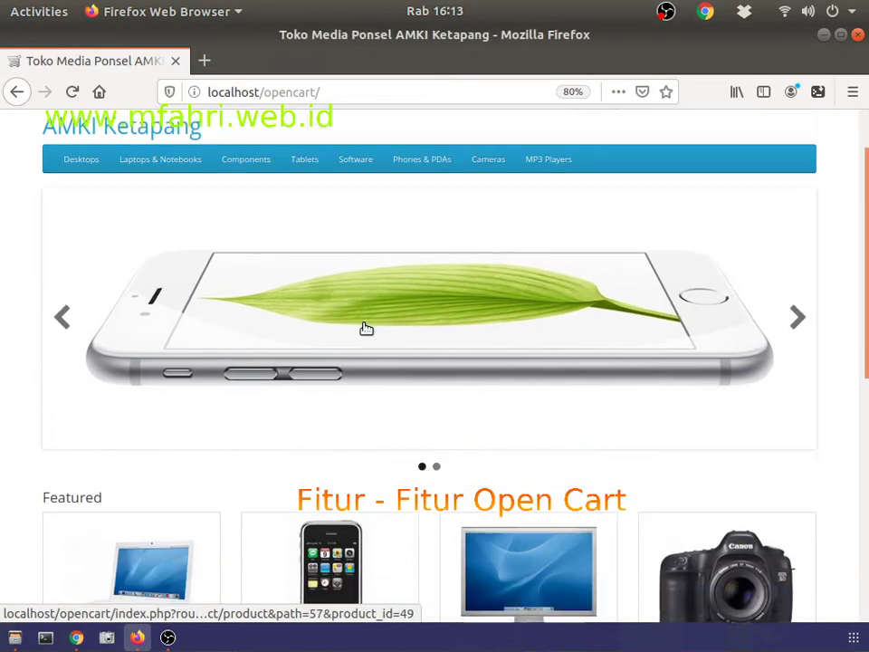
Step: Scroll through the Firefox storefront home page and return to the Chrome admin window
{"action": "scroll", "coordinate": [352, 365], "scroll_direction": "up", "scroll_amount": 5}
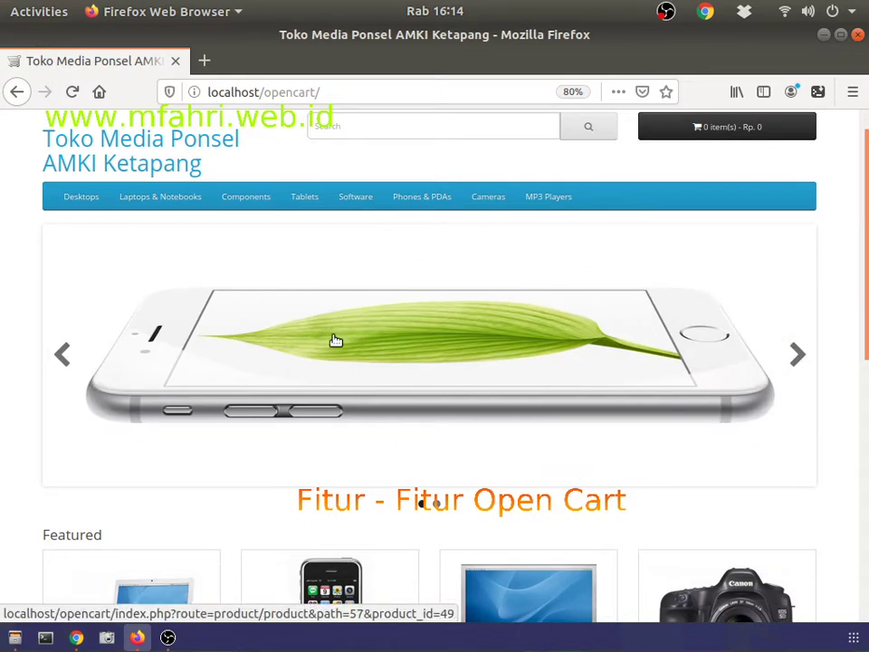
{"action": "scroll", "coordinate": [335, 341], "scroll_direction": "down", "scroll_amount": 5}
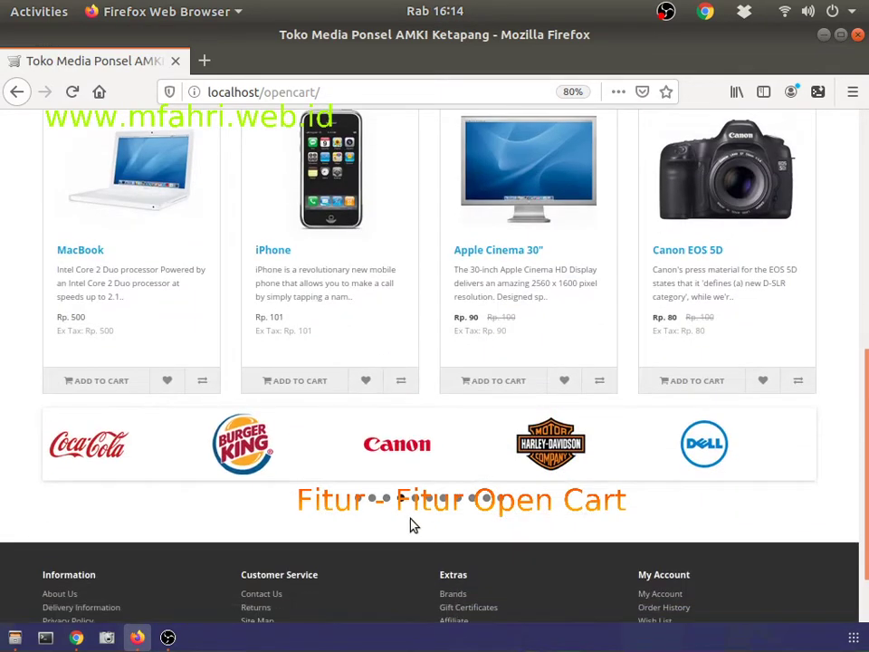
{"action": "scroll", "coordinate": [116, 374], "scroll_direction": "up", "scroll_amount": 5}
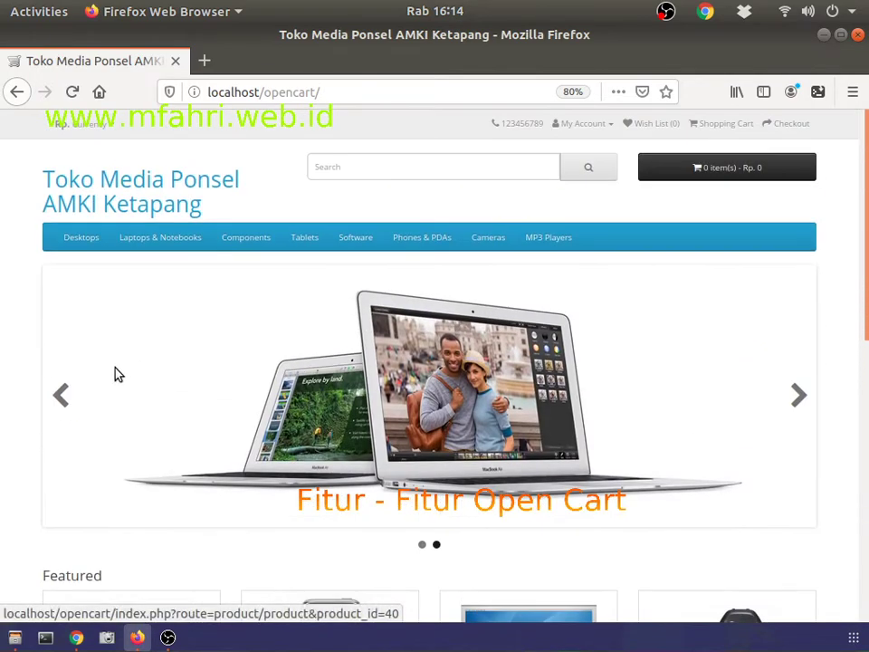
{"action": "left_click", "coordinate": [83, 639]}
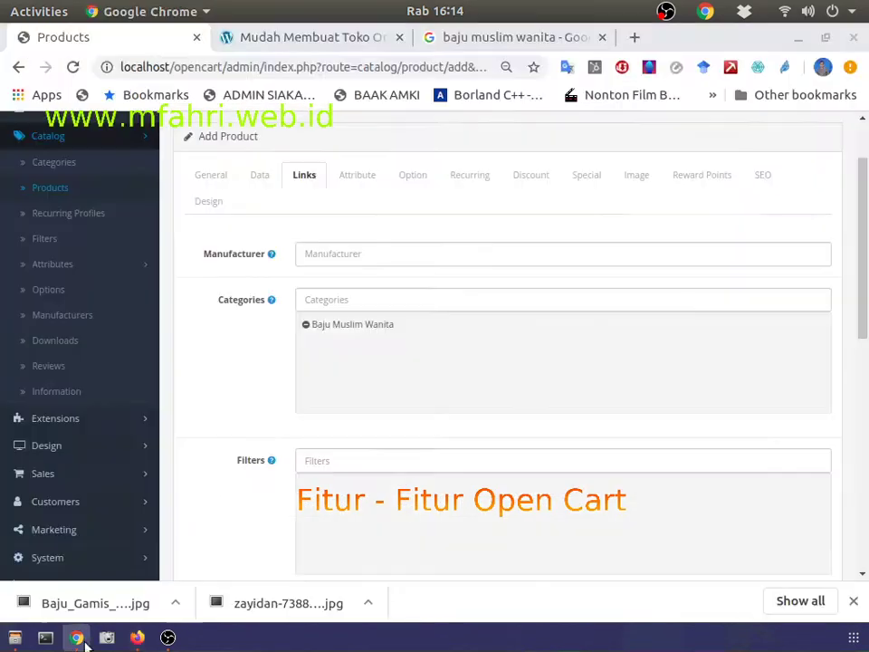
Step: Review the Attribute, Option, Recurring and Discount sections, adding then removing a discount row
{"action": "scroll", "coordinate": [384, 363], "scroll_direction": "down", "scroll_amount": 5}
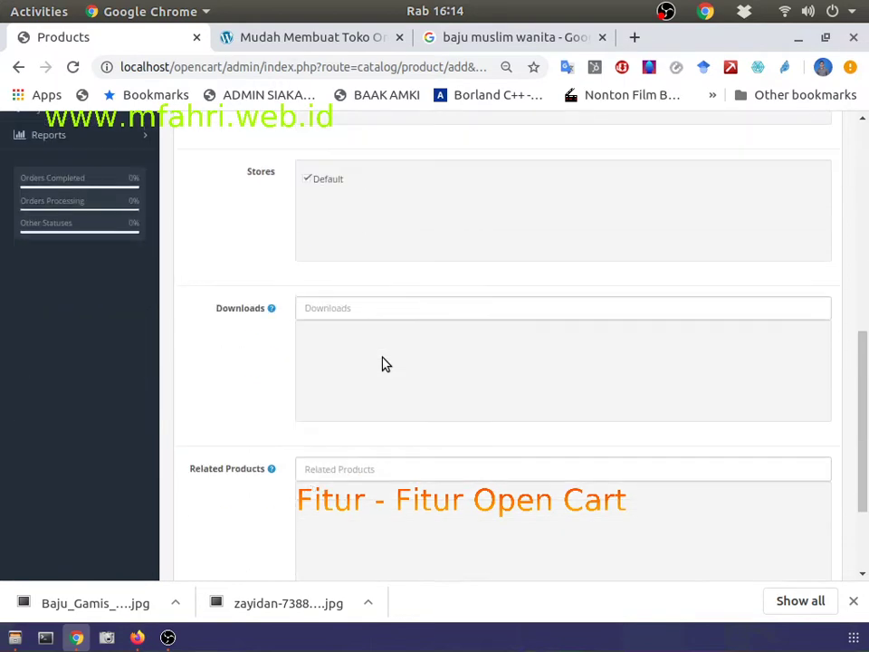
{"action": "scroll", "coordinate": [384, 363], "scroll_direction": "up", "scroll_amount": 6}
{"action": "left_click", "coordinate": [360, 270]}
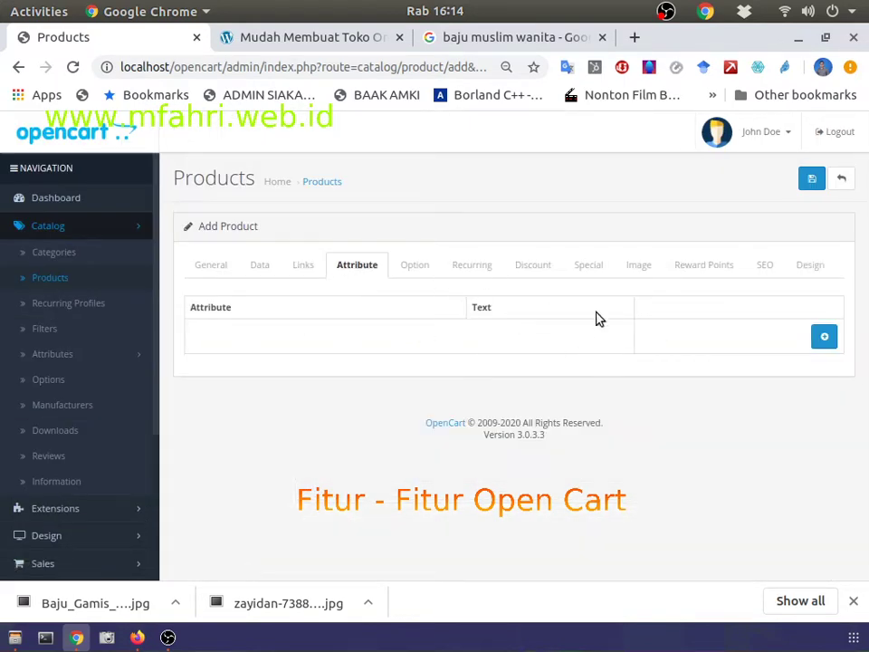
{"action": "left_click", "coordinate": [417, 274]}
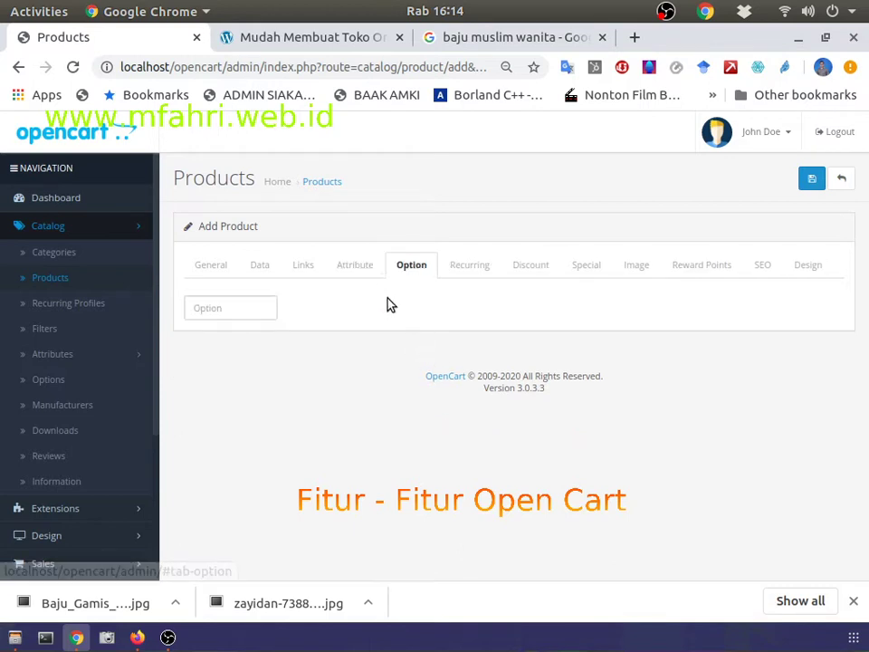
{"action": "left_click", "coordinate": [477, 268]}
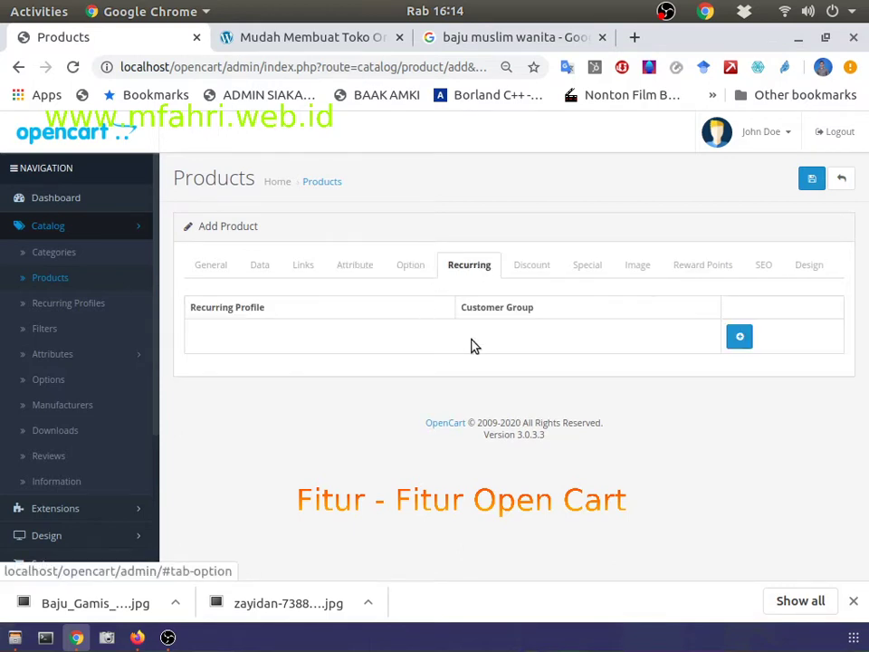
{"action": "left_click", "coordinate": [521, 266]}
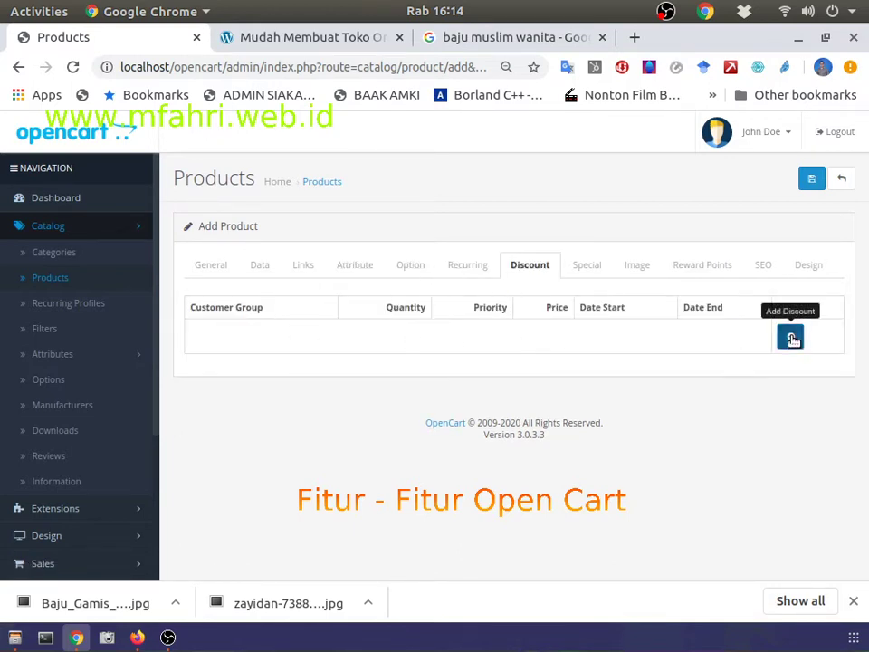
{"action": "left_click", "coordinate": [790, 337]}
{"action": "left_click", "coordinate": [823, 350]}
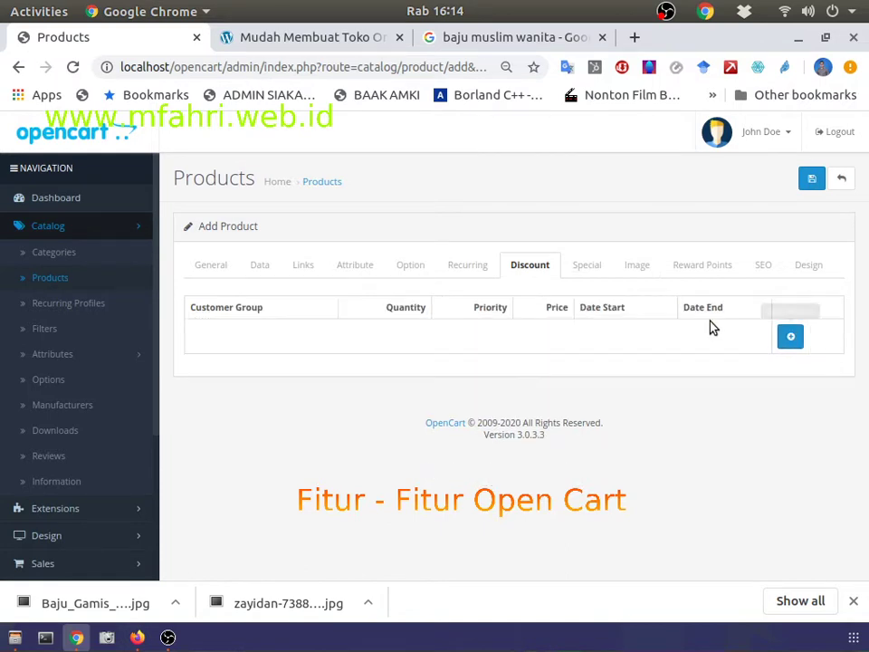
Step: Check the Special prices section and course page, then view the product's Image section
{"action": "left_click", "coordinate": [592, 275]}
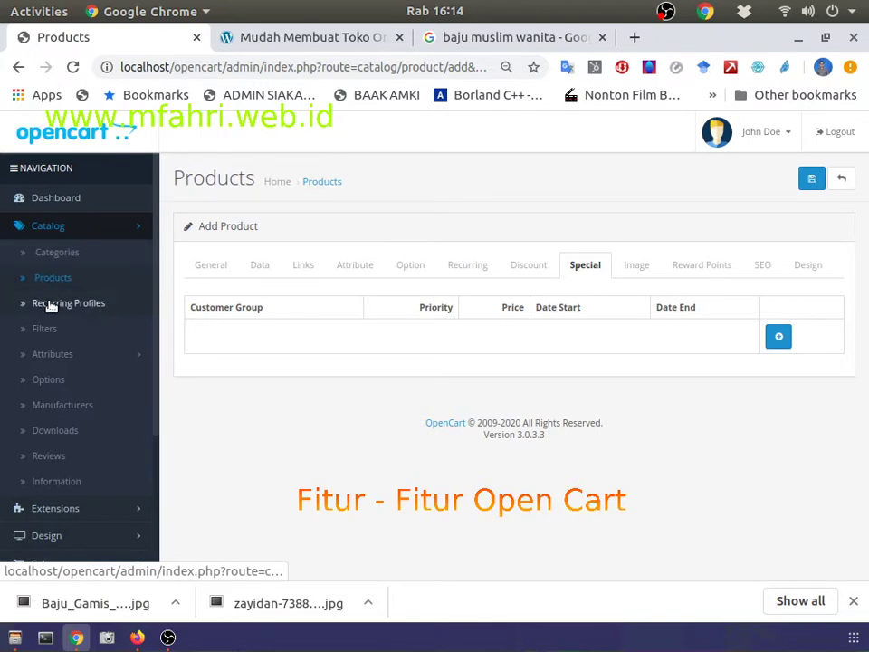
{"action": "left_click", "coordinate": [367, 45]}
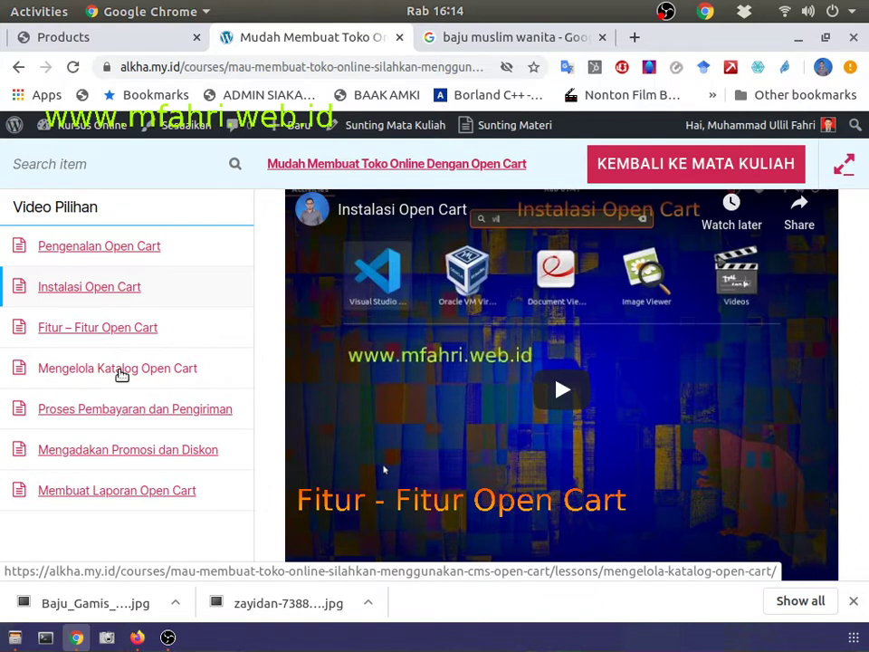
{"action": "left_click", "coordinate": [138, 43]}
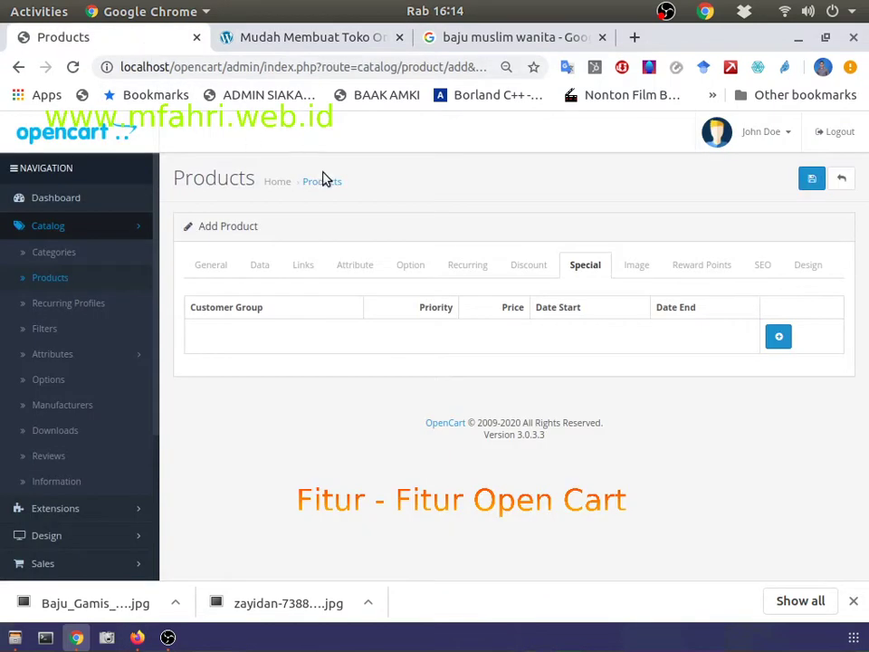
{"action": "left_click", "coordinate": [636, 265]}
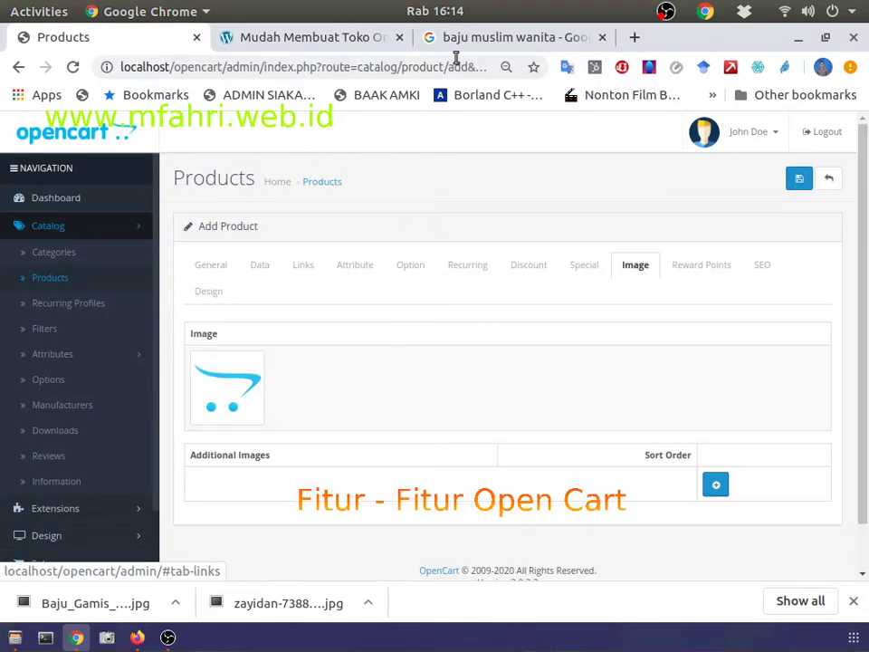
{"action": "left_click", "coordinate": [457, 37]}
Step: Refine the Google image search to 'baju muslim wanita gamis'
{"action": "scroll", "coordinate": [225, 241], "scroll_direction": "up", "scroll_amount": 3}
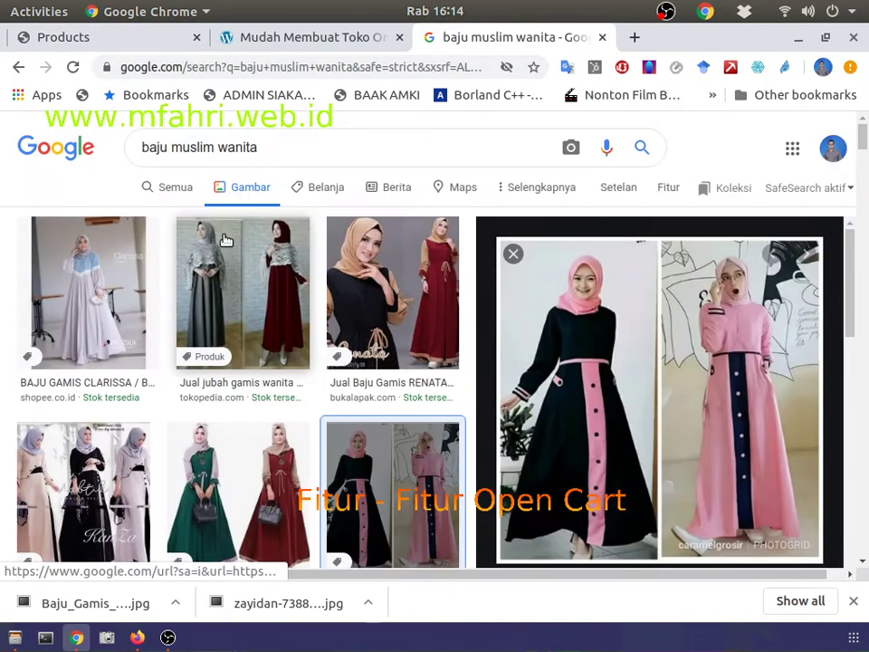
{"action": "left_click", "coordinate": [269, 150]}
{"action": "key", "text": "BackSpace"}
{"action": "type", "text": "a gamis"}
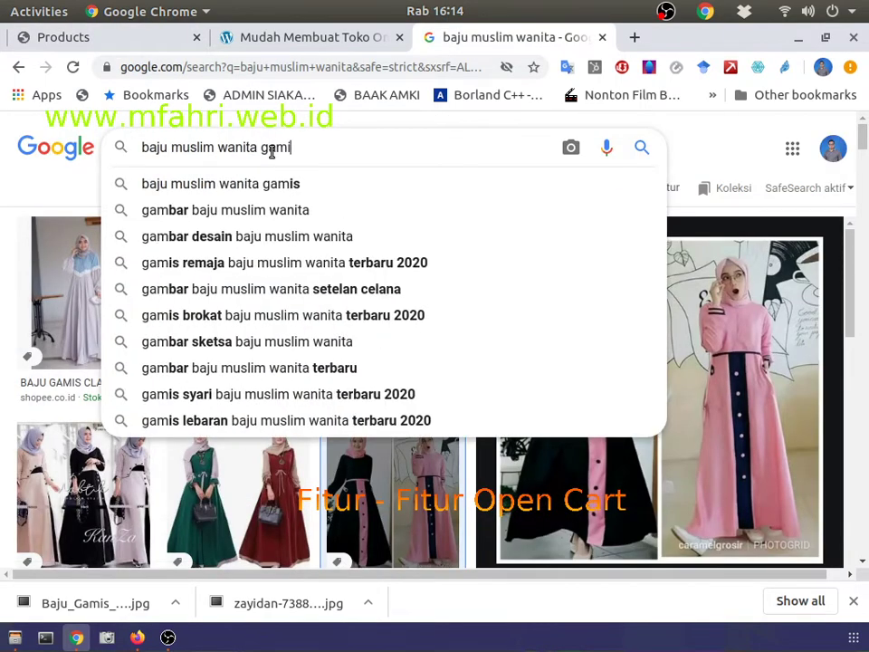
{"action": "key", "text": "Return"}
Step: Save the pink lace gamis dress image as a .webp in Pictures and return to OpenCart
{"action": "scroll", "coordinate": [472, 541], "scroll_direction": "down", "scroll_amount": 4}
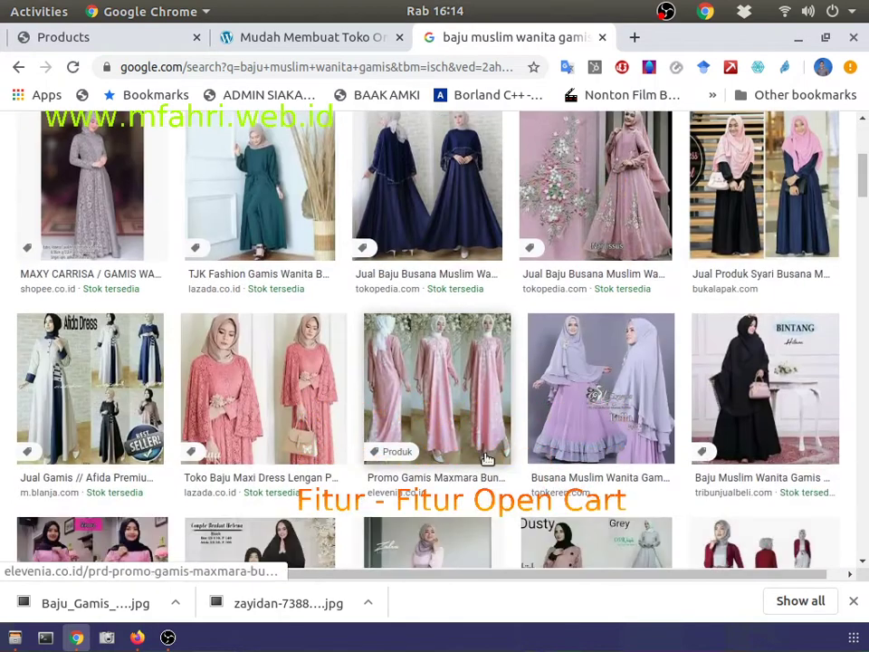
{"action": "left_click", "coordinate": [269, 386]}
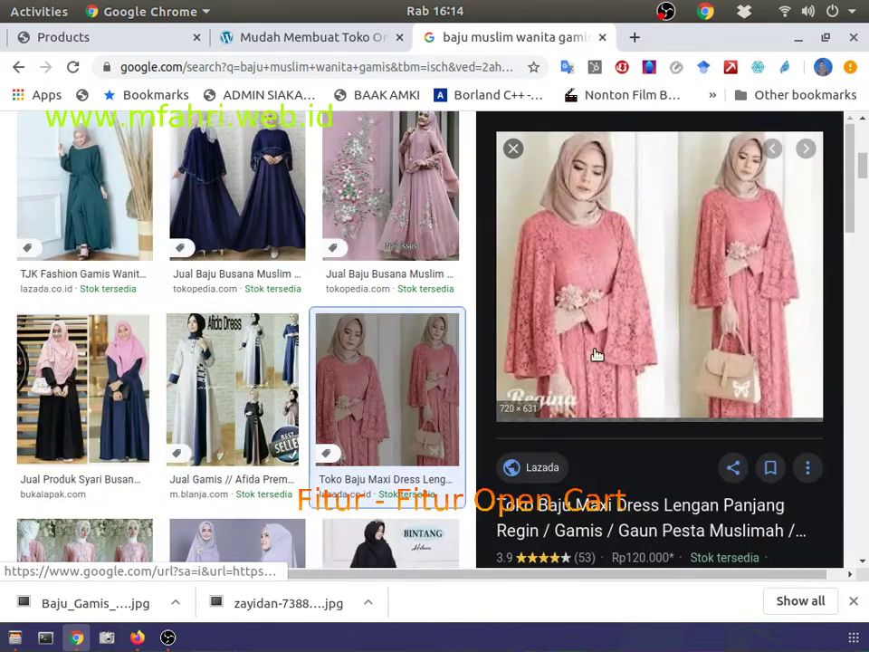
{"action": "right_click", "coordinate": [640, 251]}
{"action": "left_click", "coordinate": [636, 431]}
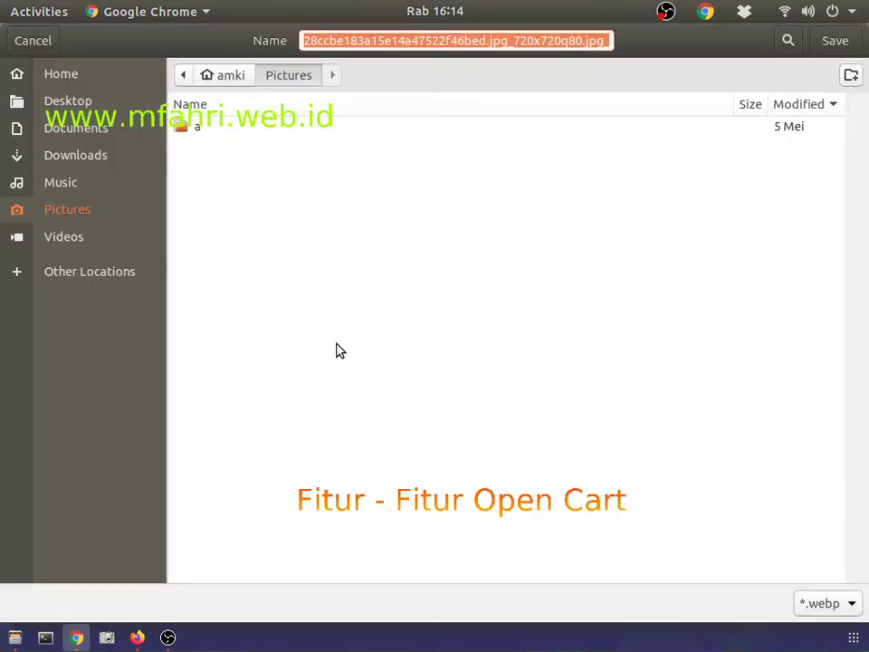
{"action": "left_click", "coordinate": [825, 42]}
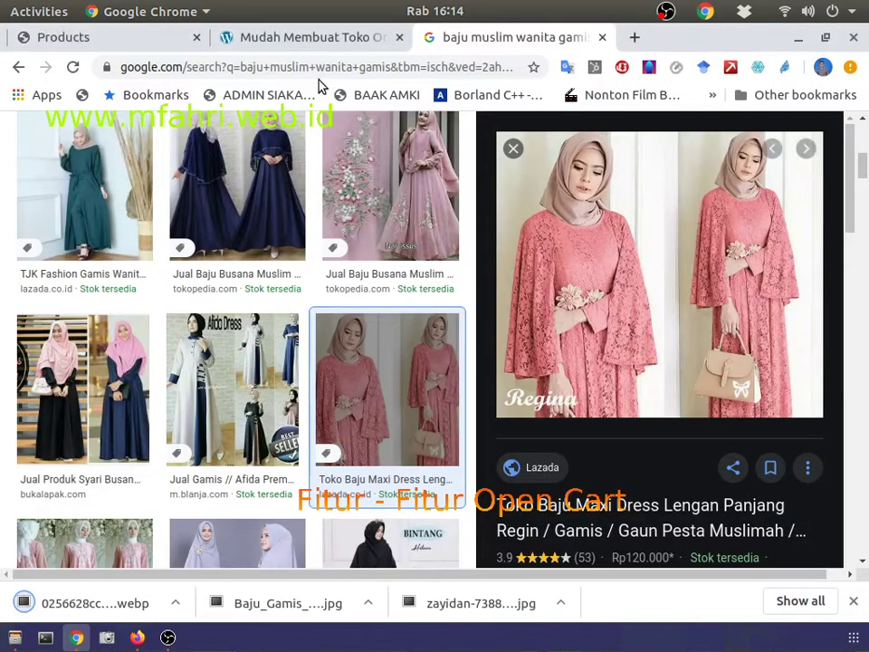
{"action": "left_click", "coordinate": [161, 46]}
{"action": "left_click", "coordinate": [226, 399]}
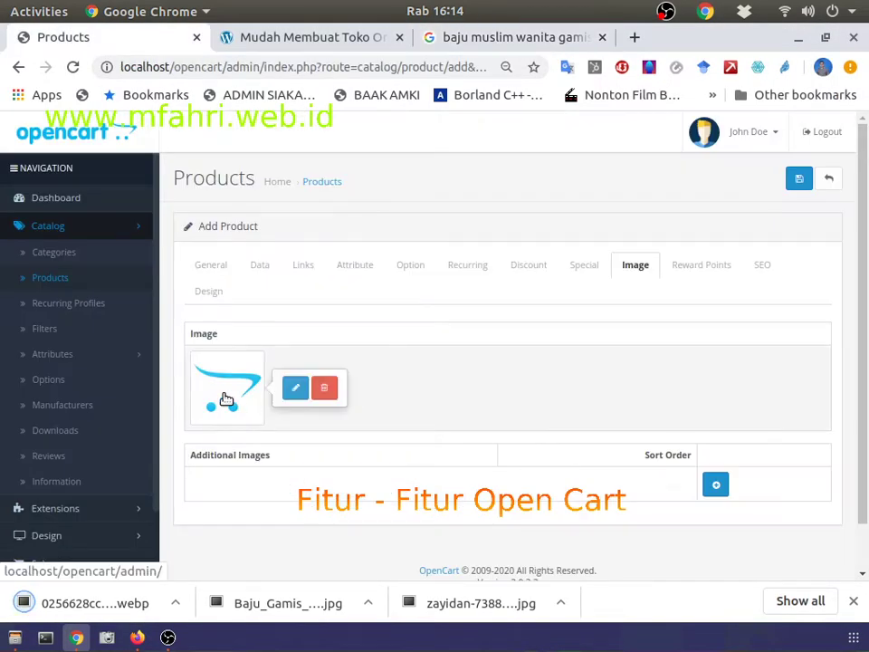
Step: Set the Baju Gamis photo as product image, review Reward Points, SEO and Design, and save
{"action": "left_click", "coordinate": [306, 391]}
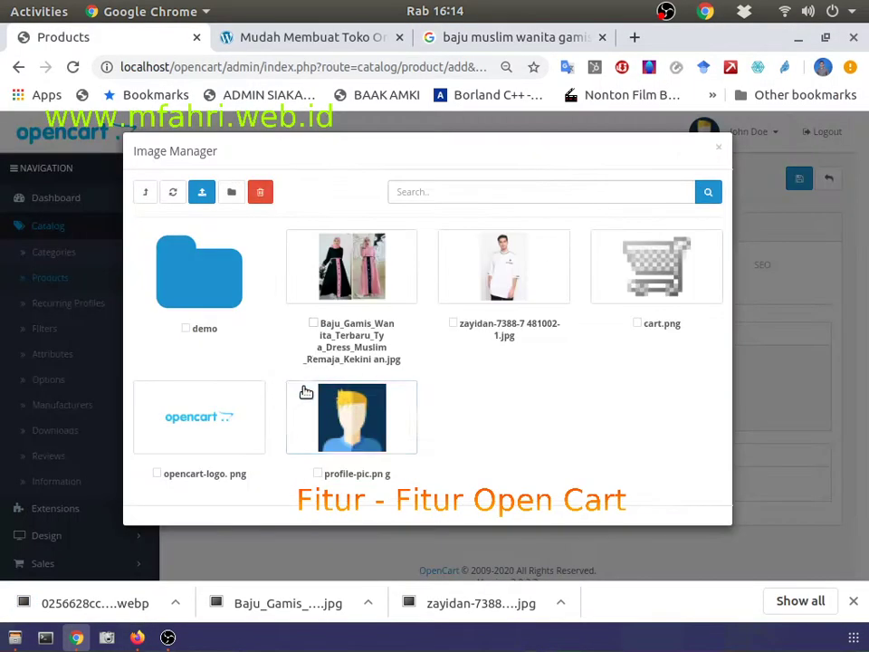
{"action": "left_click", "coordinate": [327, 268]}
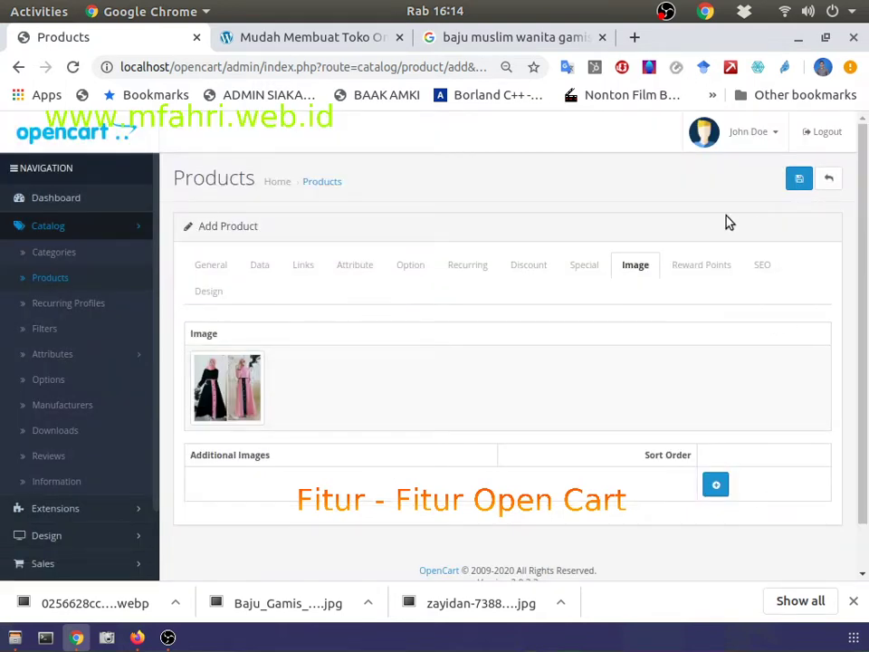
{"action": "left_click", "coordinate": [691, 264]}
{"action": "left_click", "coordinate": [764, 265]}
{"action": "left_click", "coordinate": [807, 265]}
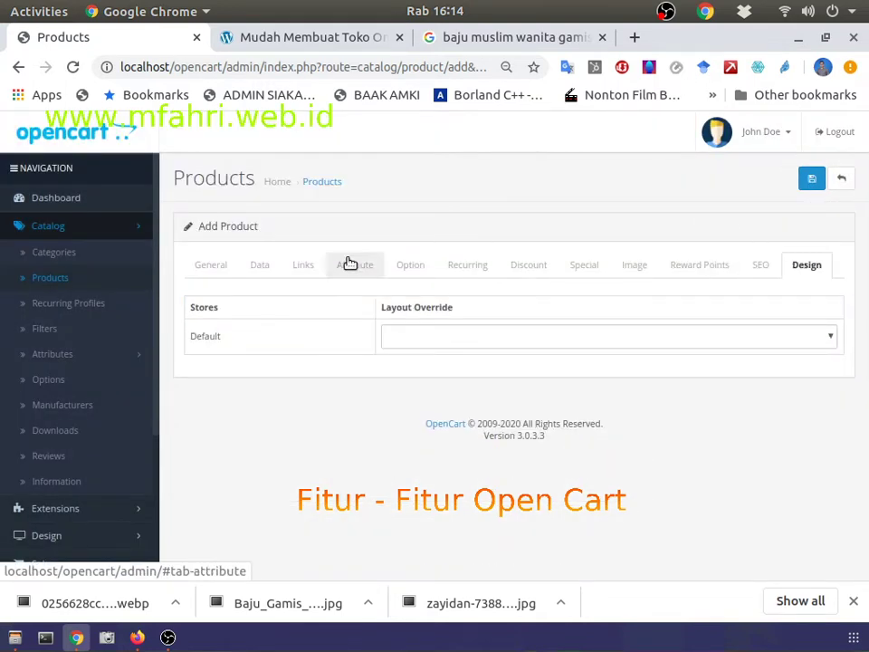
{"action": "left_click", "coordinate": [811, 179]}
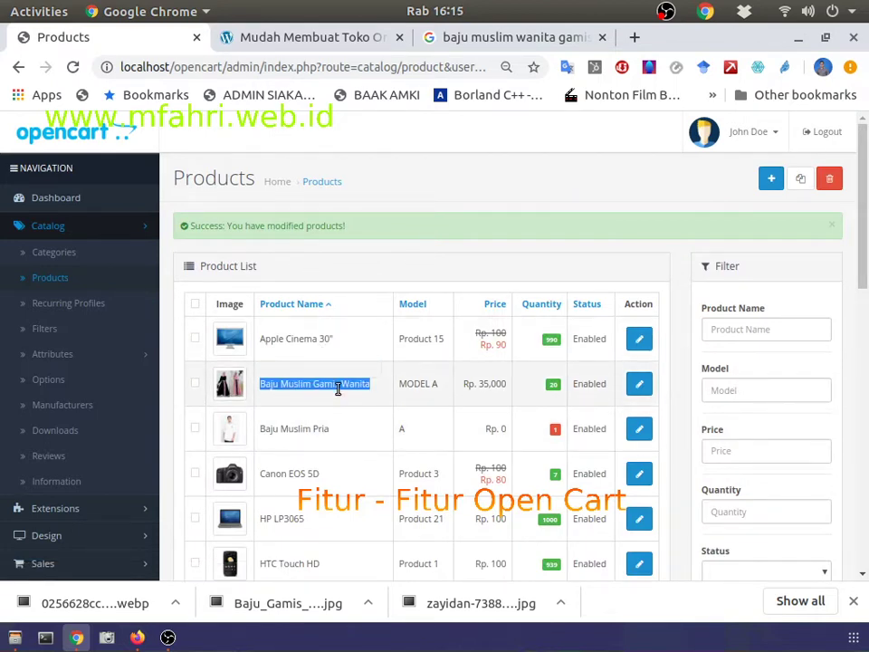
Step: Glance at the course page and return to the OpenCart product list
{"action": "left_click", "coordinate": [361, 438]}
{"action": "scroll", "coordinate": [362, 438], "scroll_direction": "down", "scroll_amount": 3}
{"action": "scroll", "coordinate": [361, 438], "scroll_direction": "up", "scroll_amount": 3}
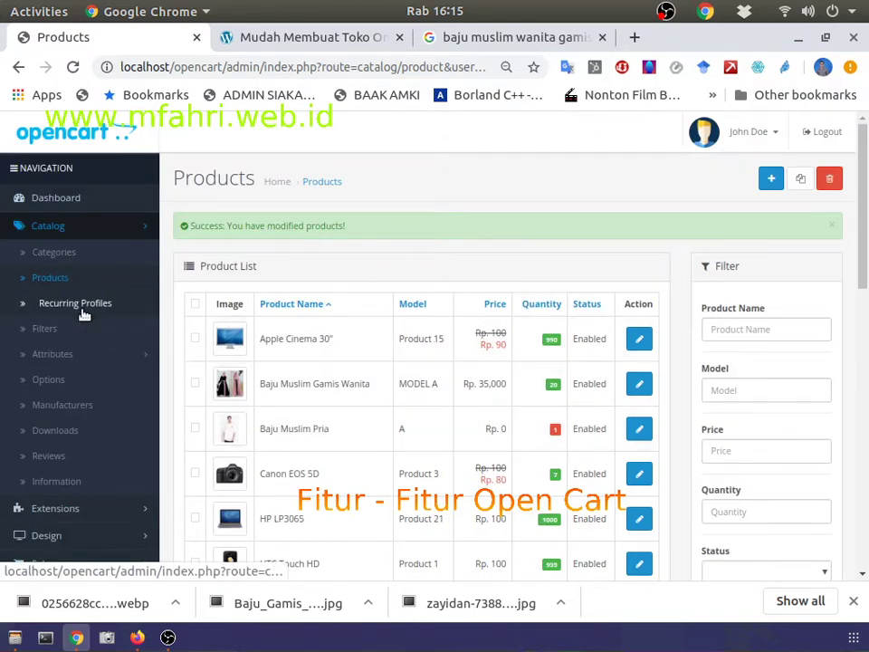
{"action": "key", "text": "ctrl+Tab"}
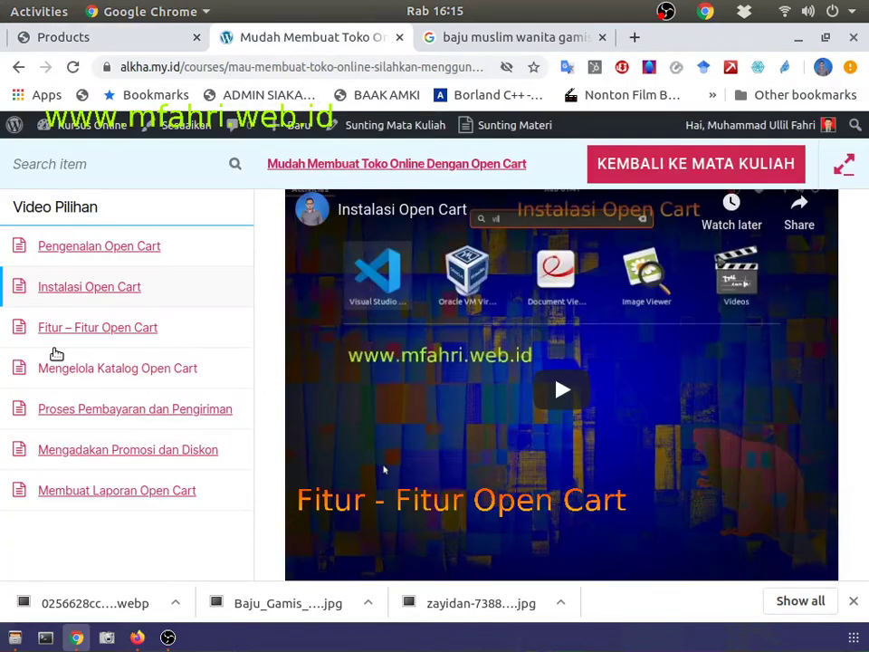
{"action": "left_click", "coordinate": [123, 41]}
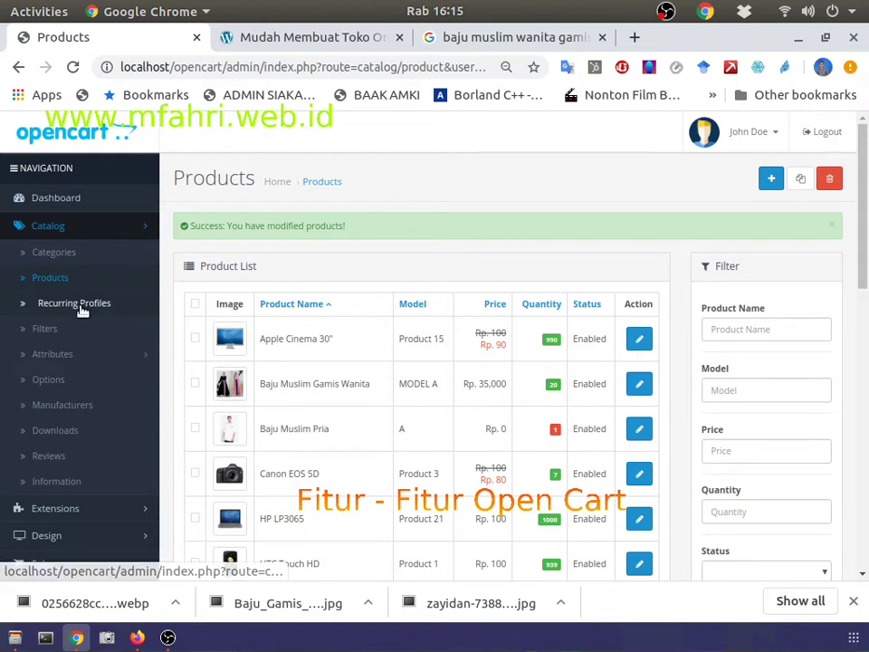
Step: Browse Recurring Profiles and Filters, expand Attributes, and view the Options list
{"action": "left_click", "coordinate": [81, 308]}
{"action": "left_click", "coordinate": [55, 332]}
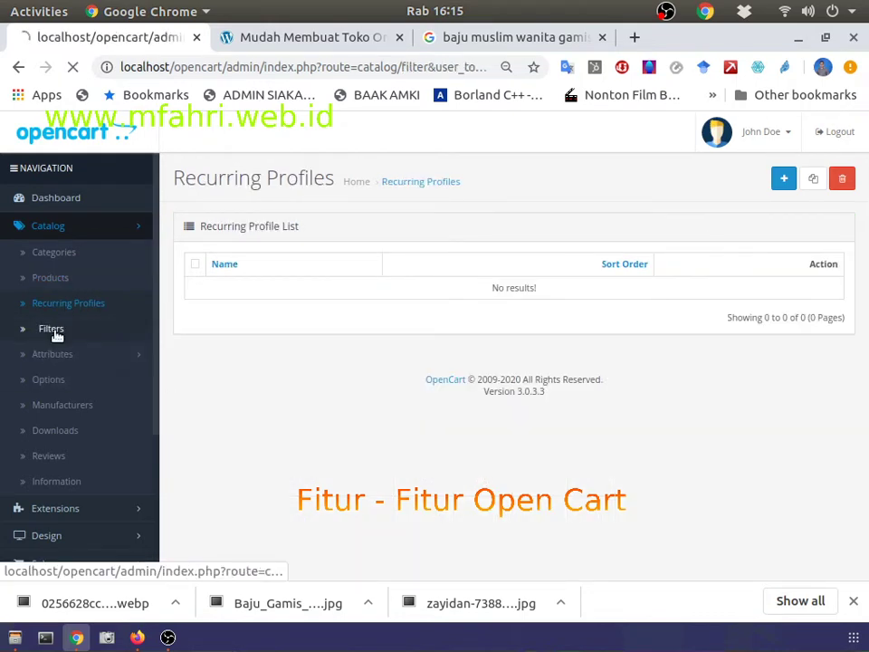
{"action": "left_click", "coordinate": [58, 353]}
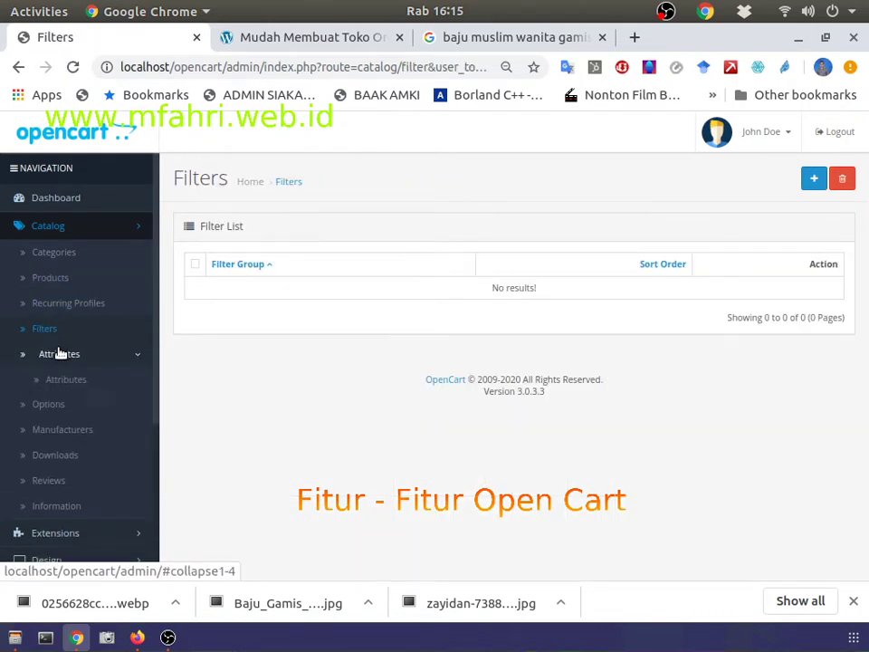
{"action": "left_click", "coordinate": [55, 431]}
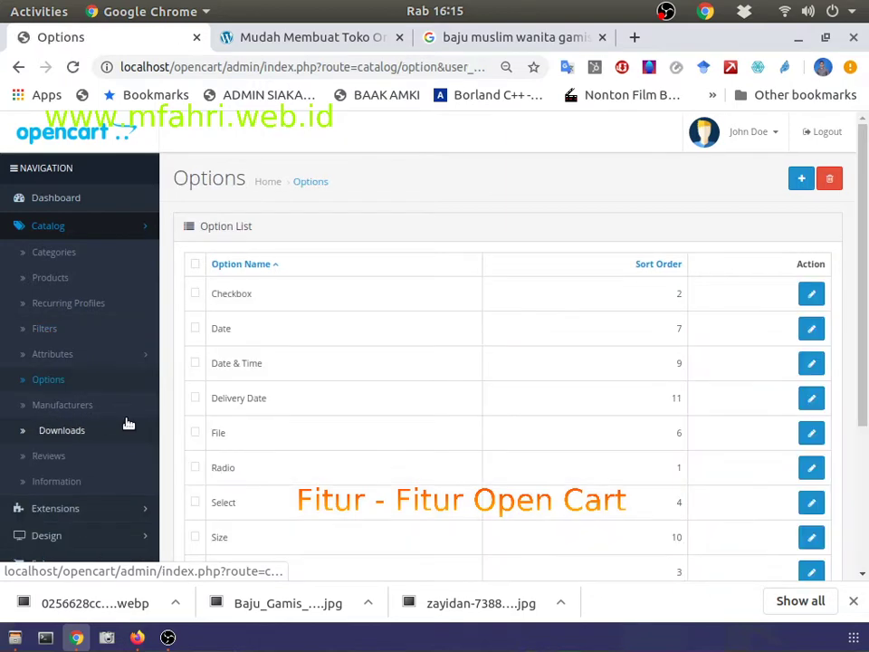
{"action": "scroll", "coordinate": [438, 316], "scroll_direction": "down", "scroll_amount": 5}
{"action": "scroll", "coordinate": [72, 308], "scroll_direction": "up", "scroll_amount": 3}
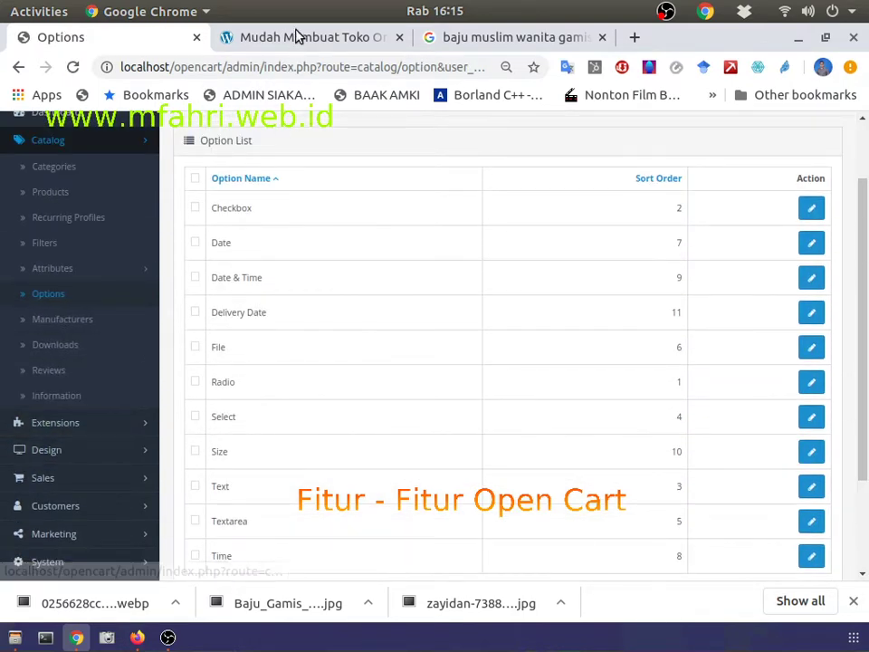
{"action": "scroll", "coordinate": [69, 285], "scroll_direction": "up", "scroll_amount": 2}
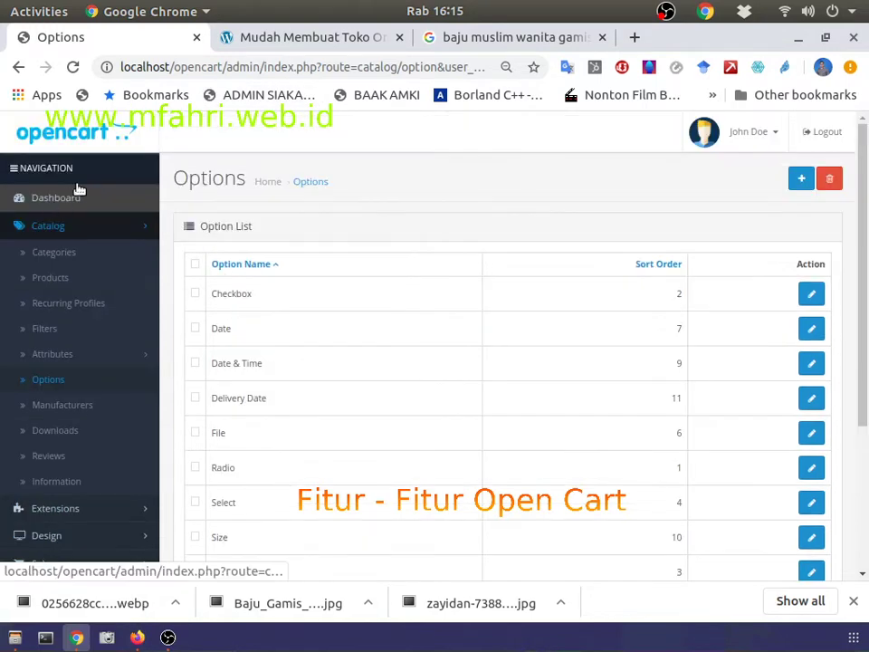
Step: Switch the storefront currency to US Dollar and check the iPhone's $101.00 price
{"action": "left_click", "coordinate": [134, 639]}
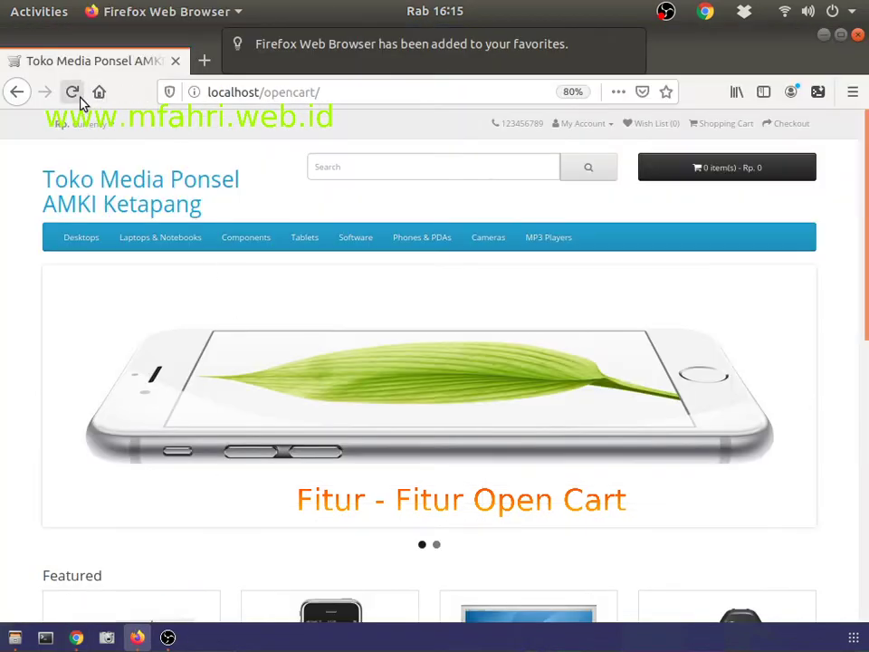
{"action": "left_click", "coordinate": [79, 123]}
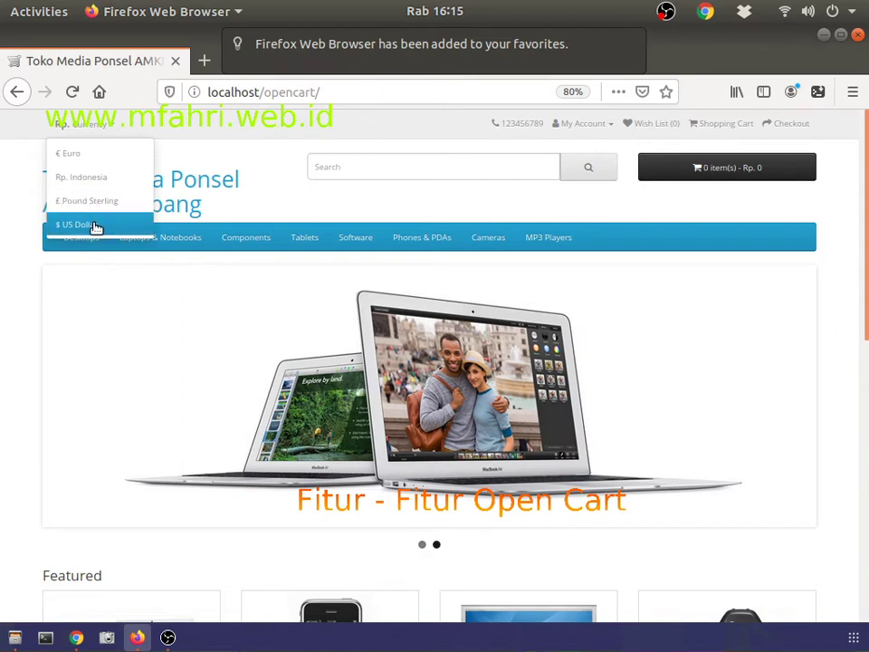
{"action": "left_click", "coordinate": [93, 226]}
{"action": "scroll", "coordinate": [412, 340], "scroll_direction": "down", "scroll_amount": 5}
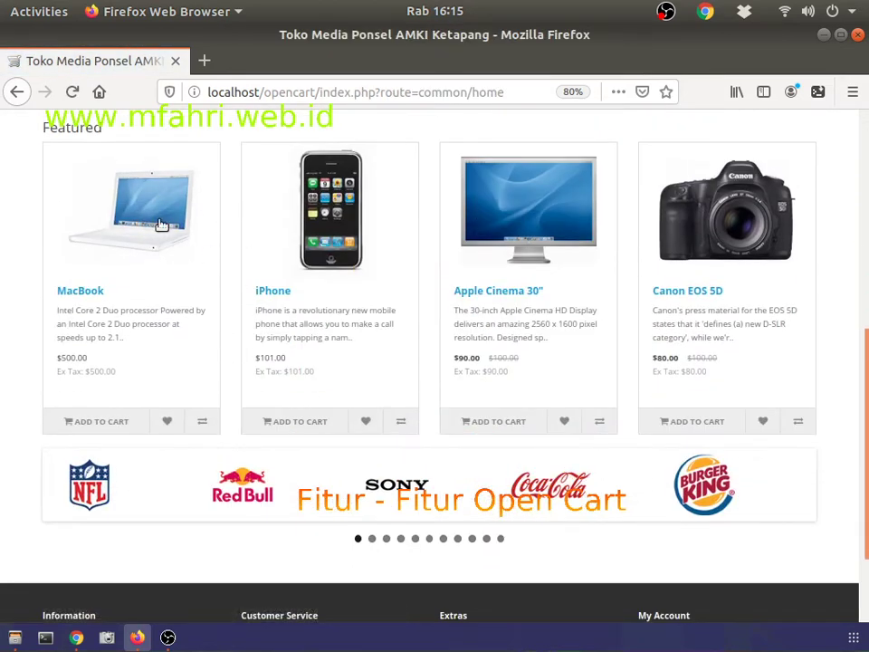
{"action": "left_click_drag", "start_coordinate": [254, 358], "coordinate": [306, 360]}
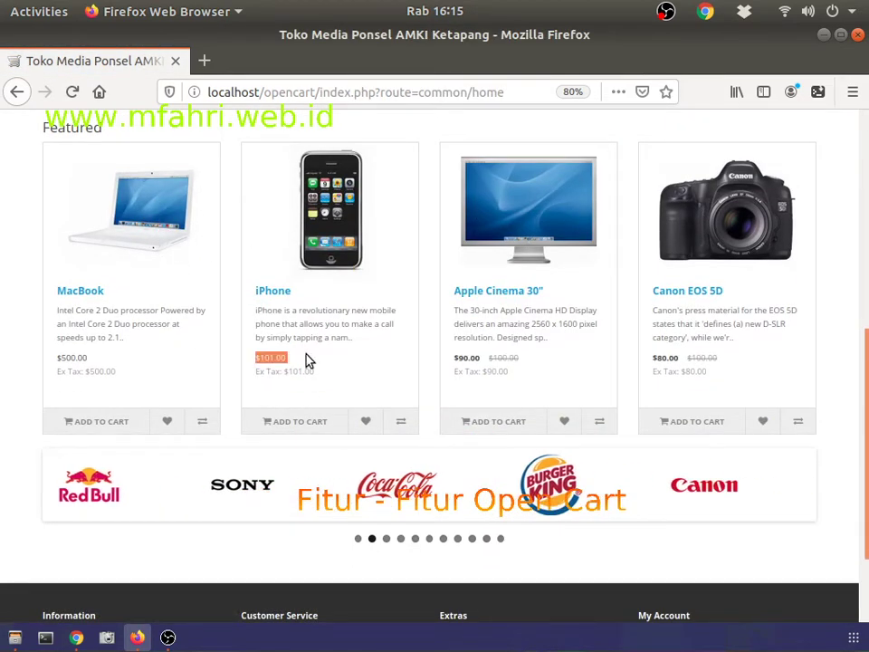
{"action": "scroll", "coordinate": [445, 395], "scroll_direction": "up", "scroll_amount": 5}
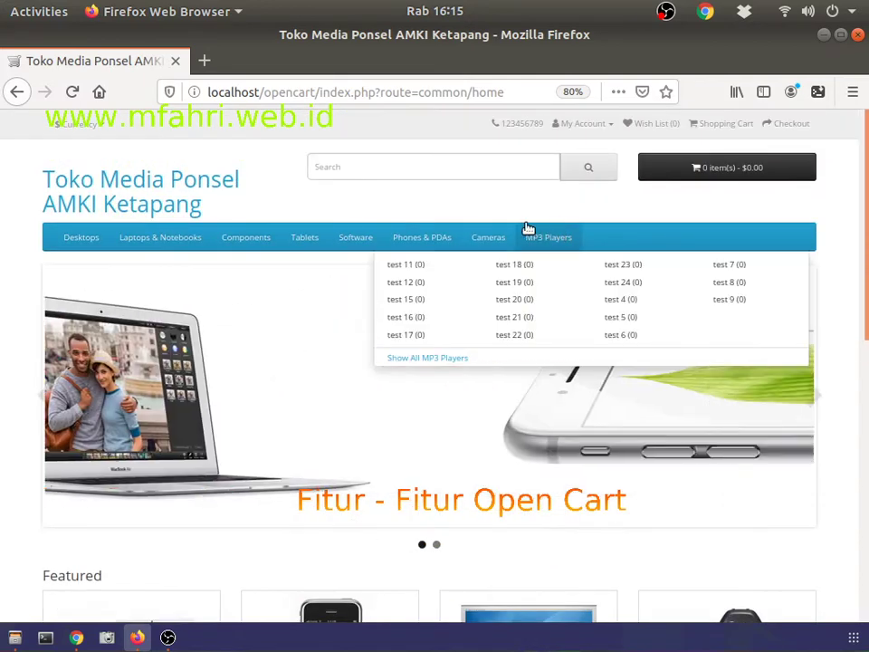
Step: Browse the Desktops and PC categories in the storefront and open Baju Muslim Wanita
{"action": "mouse_move", "coordinate": [85, 244]}
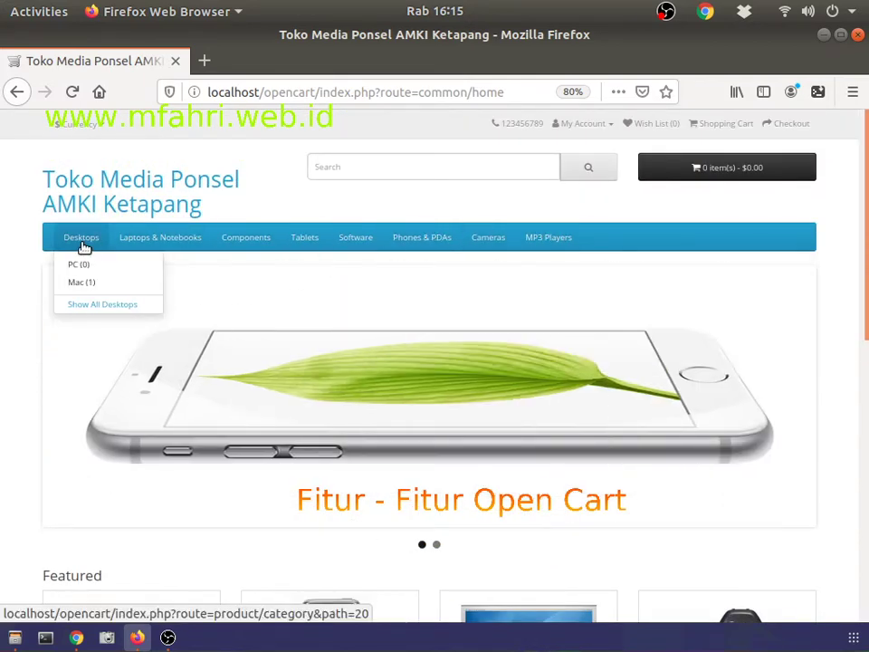
{"action": "left_click", "coordinate": [80, 304]}
{"action": "left_click", "coordinate": [117, 201]}
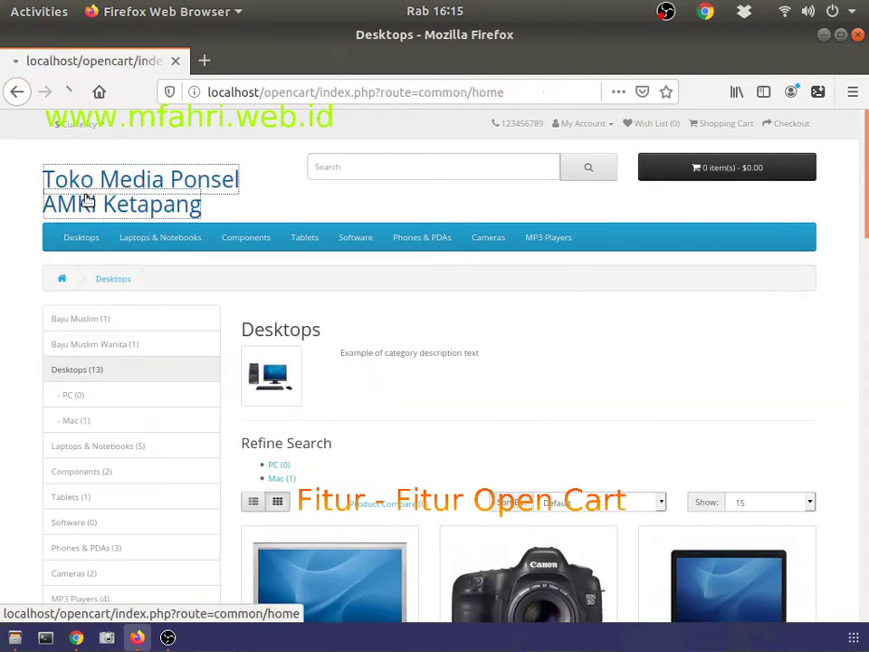
{"action": "mouse_move", "coordinate": [81, 237]}
{"action": "left_click", "coordinate": [90, 266]}
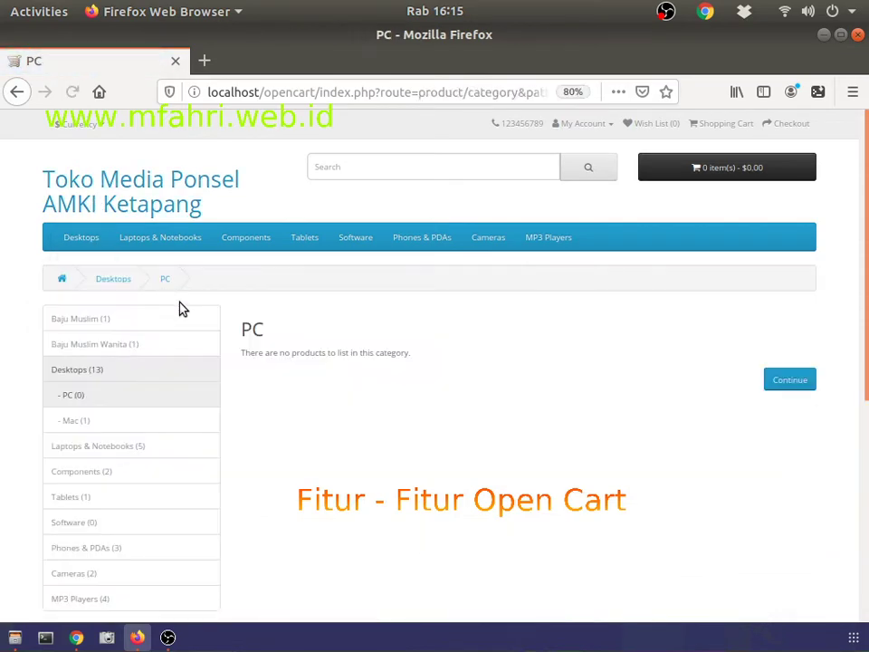
{"action": "left_click", "coordinate": [165, 349]}
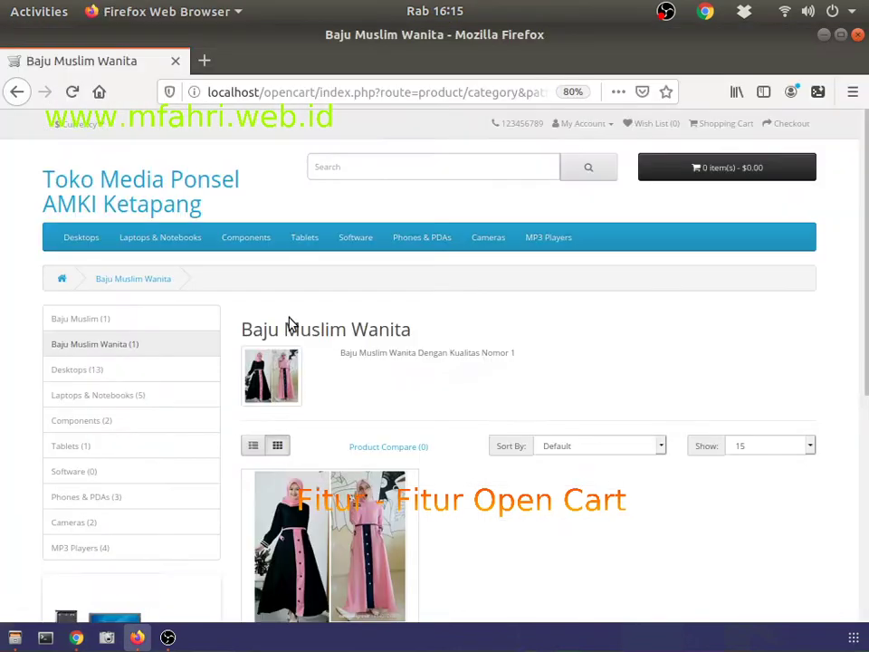
{"action": "scroll", "coordinate": [438, 409], "scroll_direction": "down", "scroll_amount": 3}
{"action": "scroll", "coordinate": [166, 320], "scroll_direction": "up", "scroll_amount": 2}
{"action": "scroll", "coordinate": [167, 320], "scroll_direction": "up", "scroll_amount": 1}
Step: Reopen Baju Muslim Wanita via Show All Desktops and highlight the gamis product's $35,000.00 price
{"action": "mouse_move", "coordinate": [78, 239]}
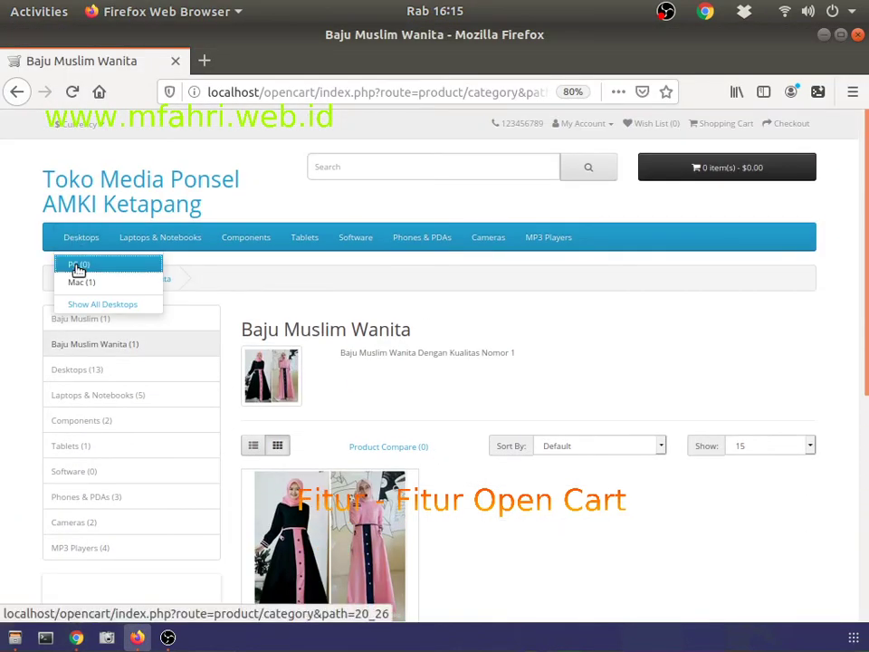
{"action": "left_click", "coordinate": [77, 266]}
{"action": "left_click", "coordinate": [86, 305]}
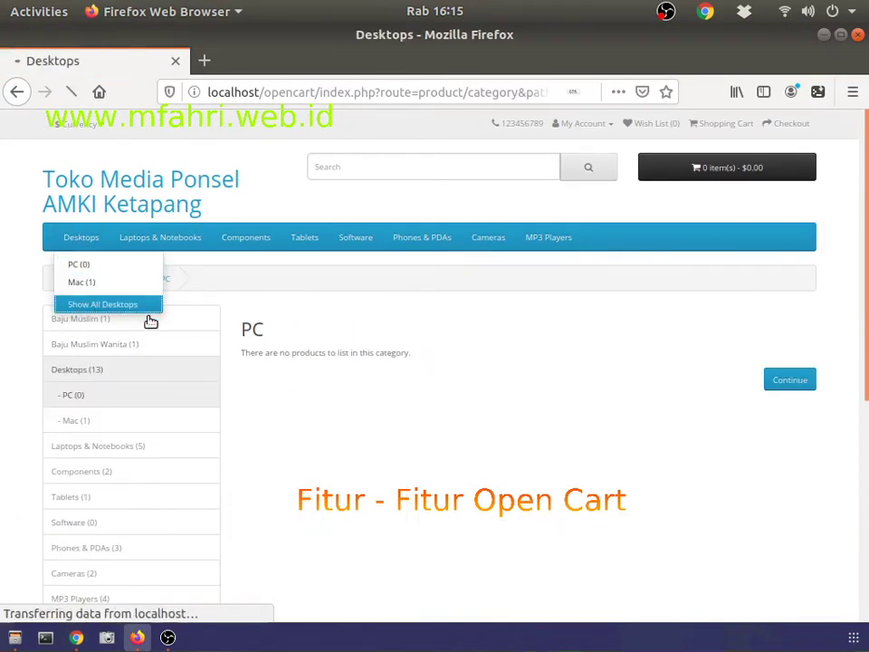
{"action": "left_click", "coordinate": [101, 348]}
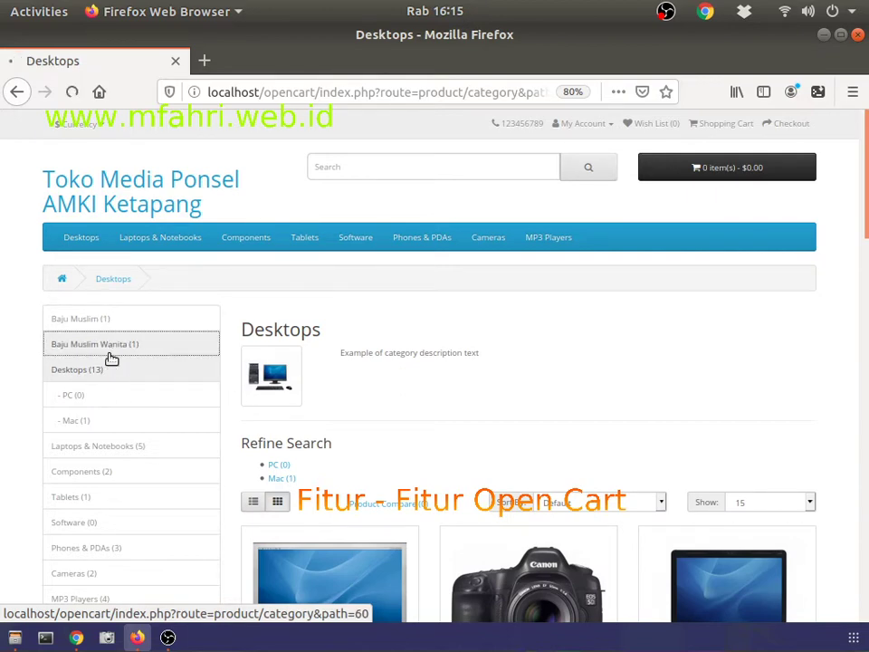
{"action": "scroll", "coordinate": [403, 357], "scroll_direction": "down", "scroll_amount": 3}
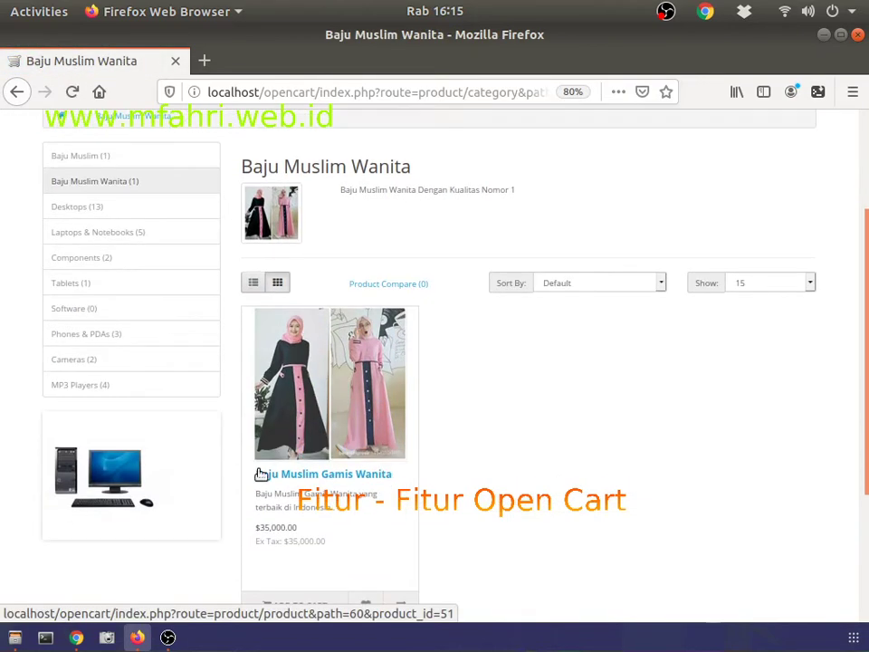
{"action": "left_click_drag", "start_coordinate": [255, 534], "coordinate": [306, 536]}
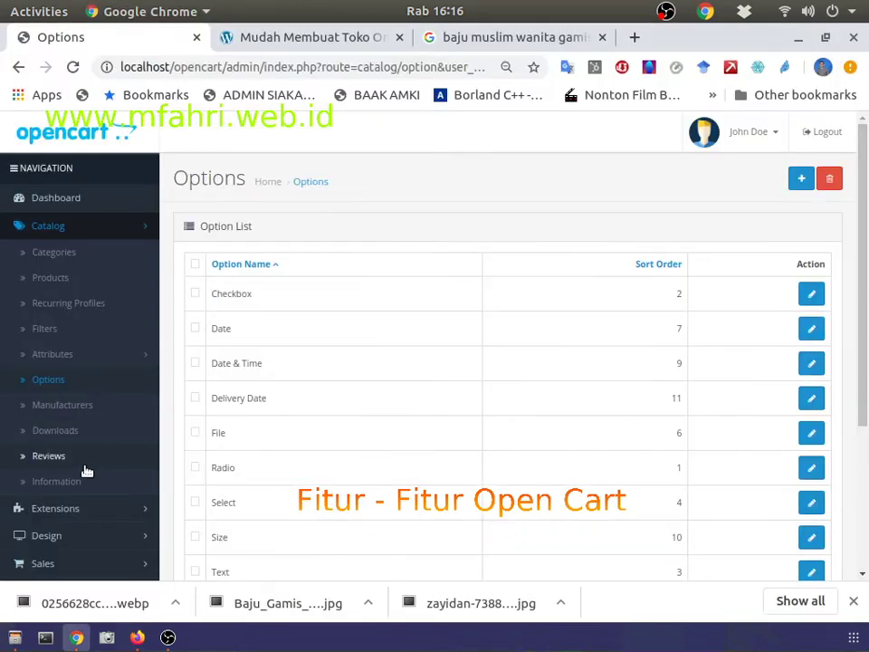
{"action": "scroll", "coordinate": [90, 475], "scroll_direction": "down", "scroll_amount": 1}
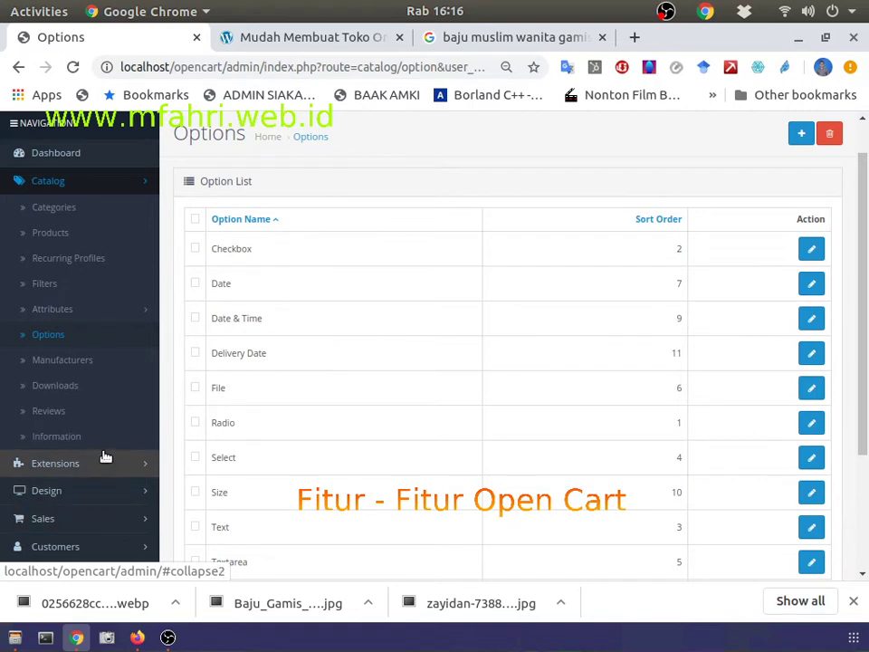
Step: Open the admin Currencies list under System > Localisation to see Euro, Indonesia, Pound Sterling and US Dollar
{"action": "scroll", "coordinate": [105, 455], "scroll_direction": "down", "scroll_amount": 3}
{"action": "left_click", "coordinate": [95, 427]}
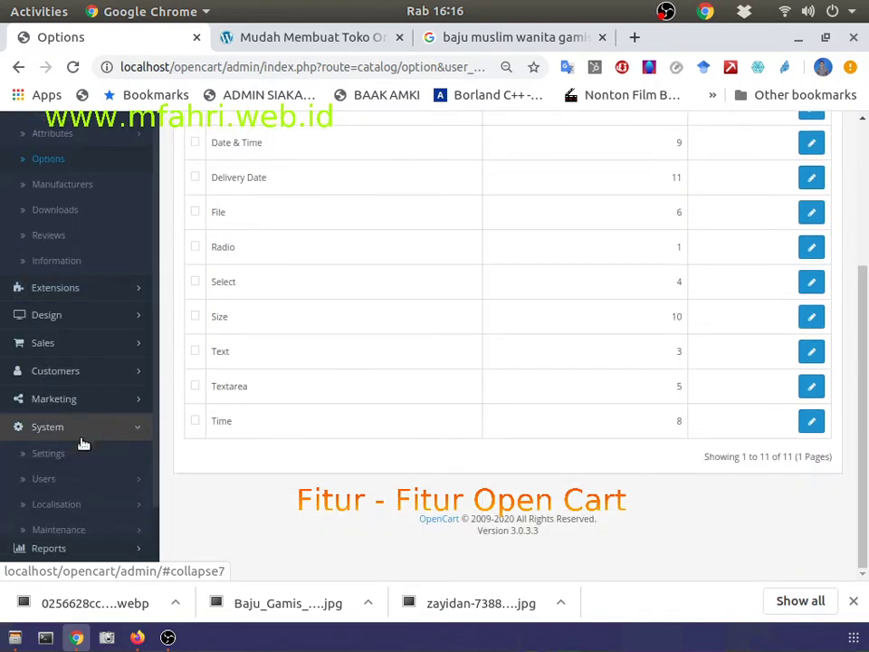
{"action": "left_click", "coordinate": [63, 510]}
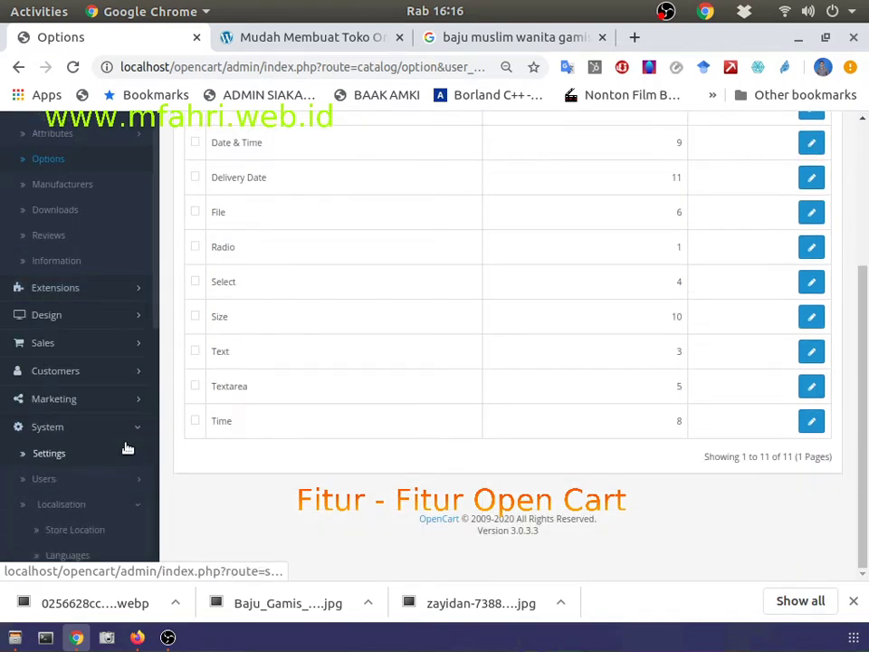
{"action": "scroll", "coordinate": [107, 425], "scroll_direction": "down", "scroll_amount": 2}
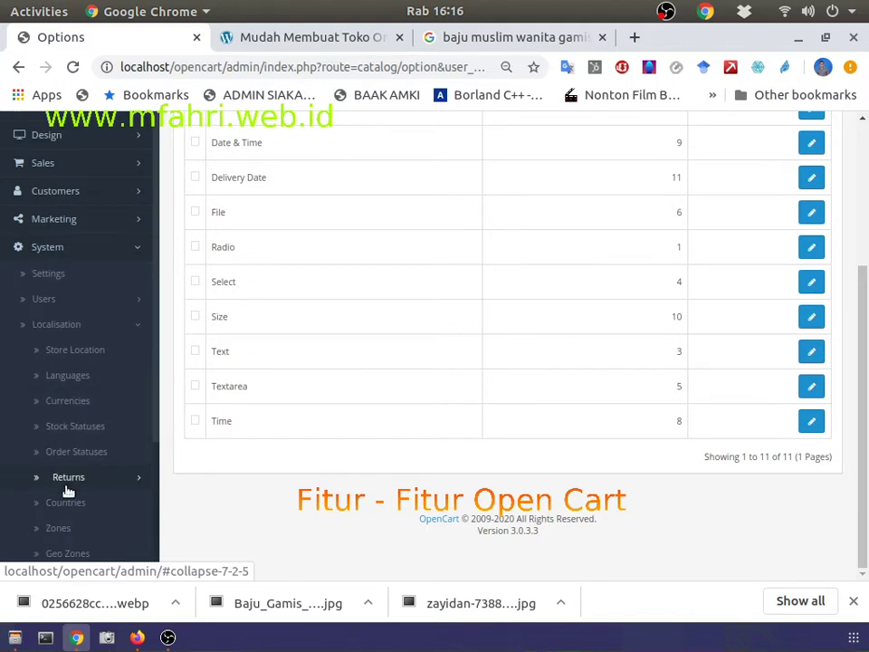
{"action": "scroll", "coordinate": [76, 498], "scroll_direction": "down", "scroll_amount": 1}
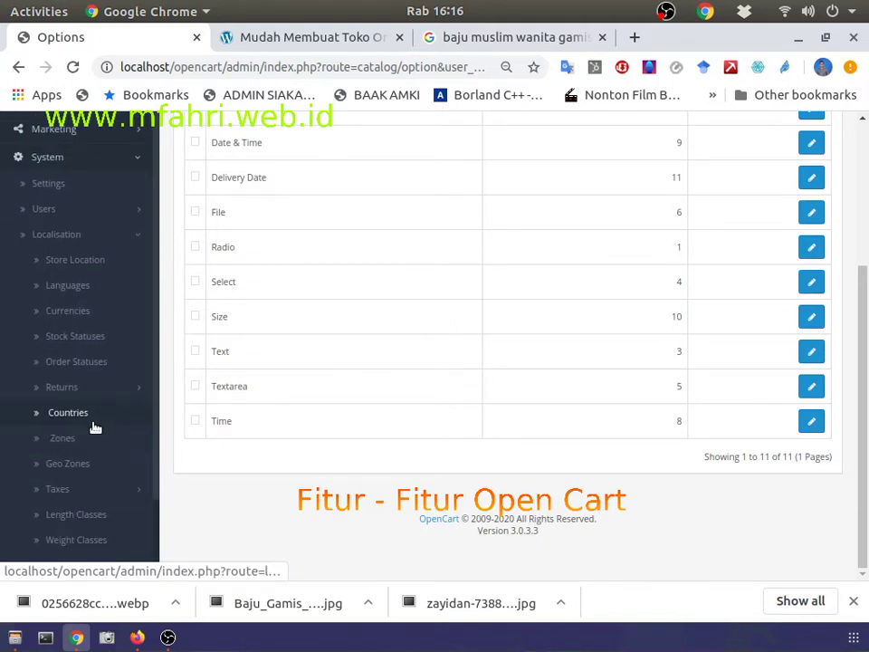
{"action": "left_click", "coordinate": [70, 316]}
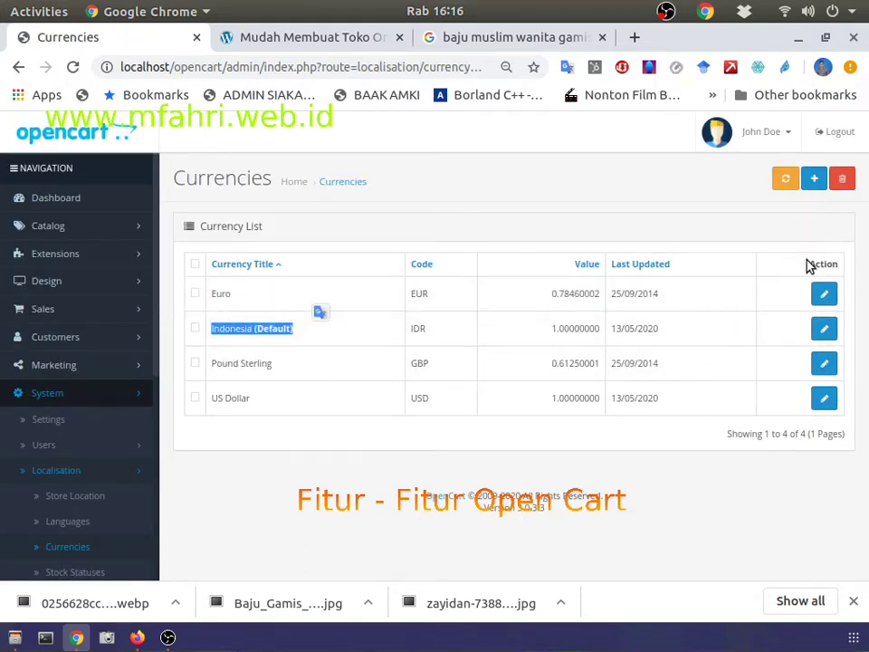
Step: Start a new currency in the Add Currency form, then abandon it and return to the list
{"action": "left_click", "coordinate": [287, 443]}
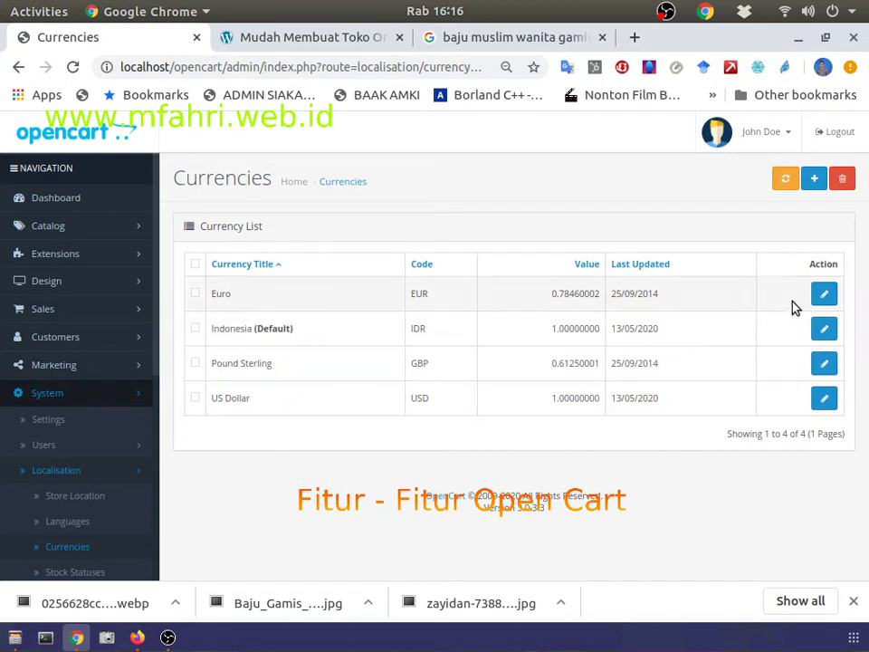
{"action": "left_click", "coordinate": [814, 178]}
{"action": "left_click", "coordinate": [335, 311]}
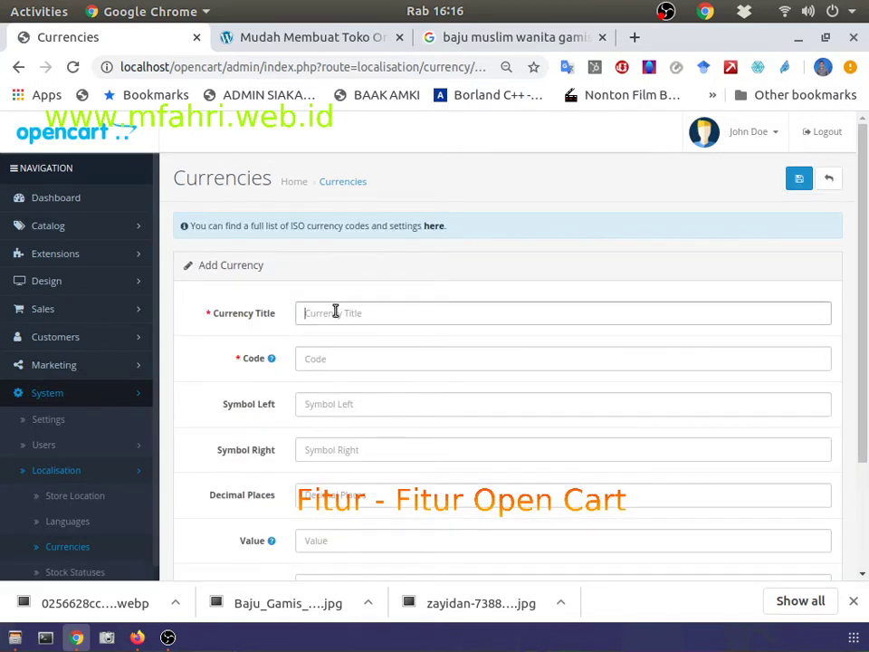
{"action": "left_click", "coordinate": [338, 358]}
{"action": "left_click", "coordinate": [18, 67]}
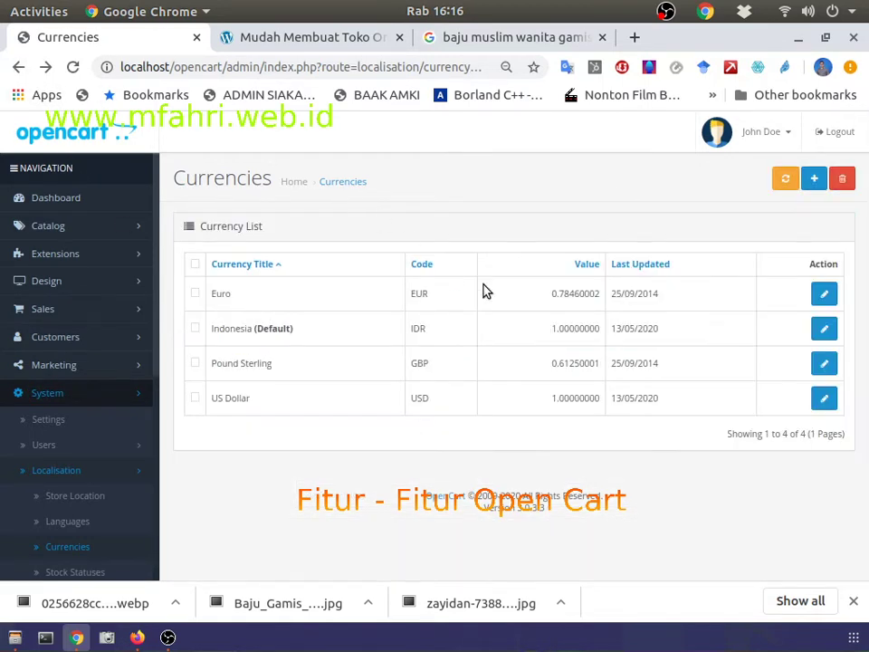
Step: Review the Indonesia currency's title, code, Rp. left symbol and 1.00000000 value, then open Store Locations
{"action": "left_click", "coordinate": [822, 329]}
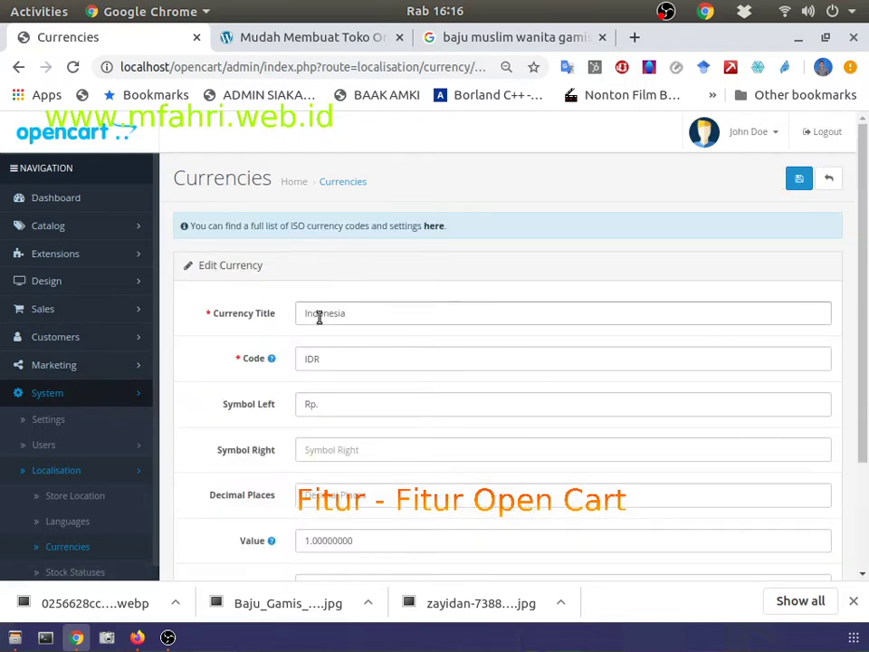
{"action": "left_click", "coordinate": [319, 317]}
{"action": "left_click", "coordinate": [306, 358]}
{"action": "scroll", "coordinate": [312, 358], "scroll_direction": "down", "scroll_amount": 2}
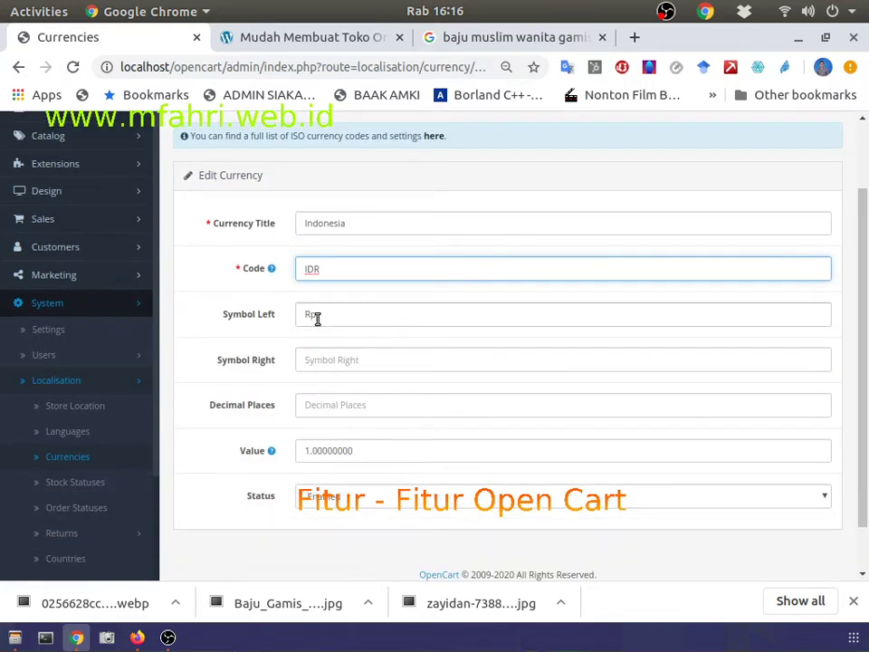
{"action": "left_click", "coordinate": [317, 319]}
{"action": "type", "text": "."}
{"action": "left_click_drag", "start_coordinate": [359, 450], "coordinate": [150, 425]}
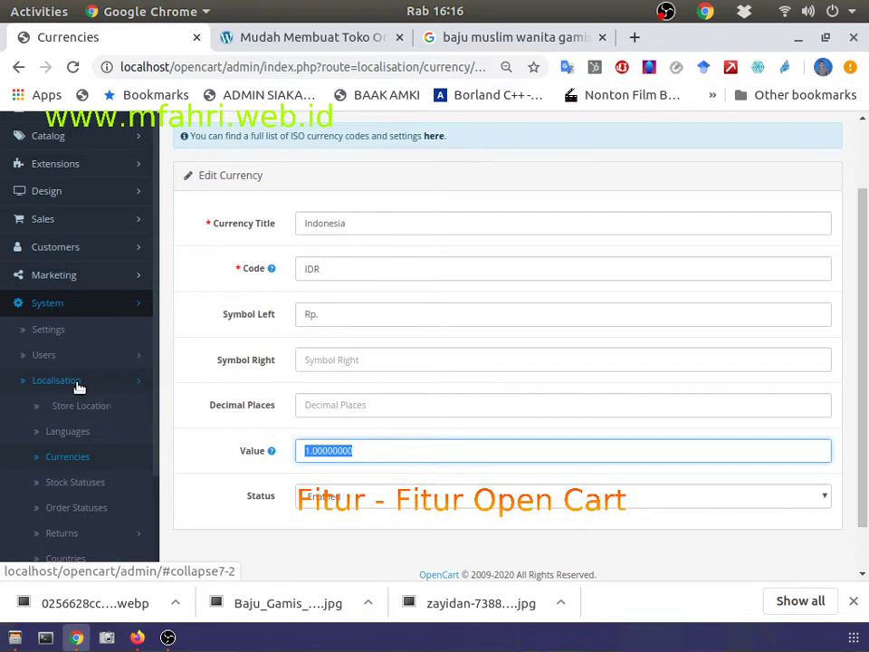
{"action": "scroll", "coordinate": [80, 417], "scroll_direction": "down", "scroll_amount": 3}
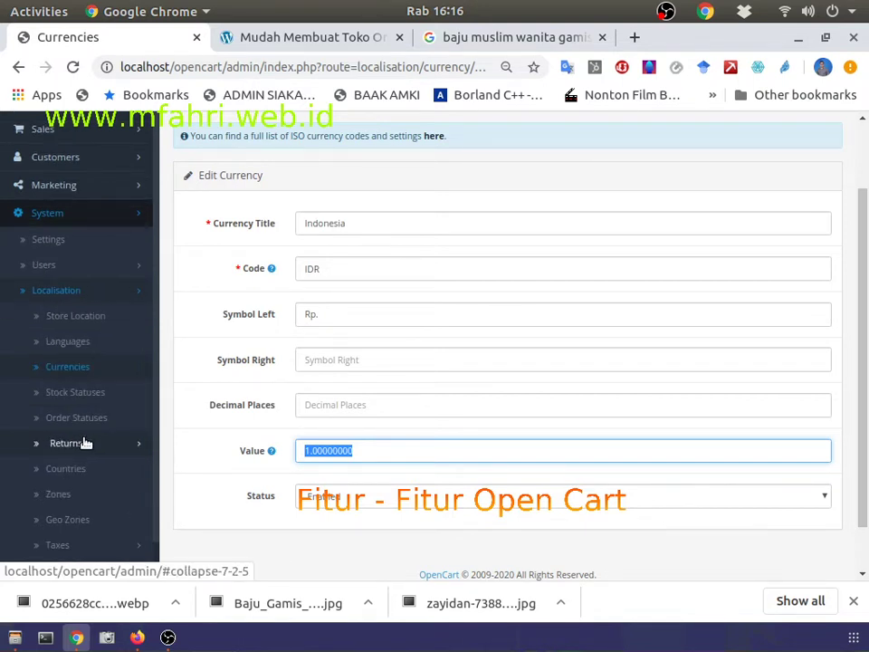
{"action": "scroll", "coordinate": [84, 443], "scroll_direction": "up", "scroll_amount": 3}
{"action": "left_click", "coordinate": [79, 406]}
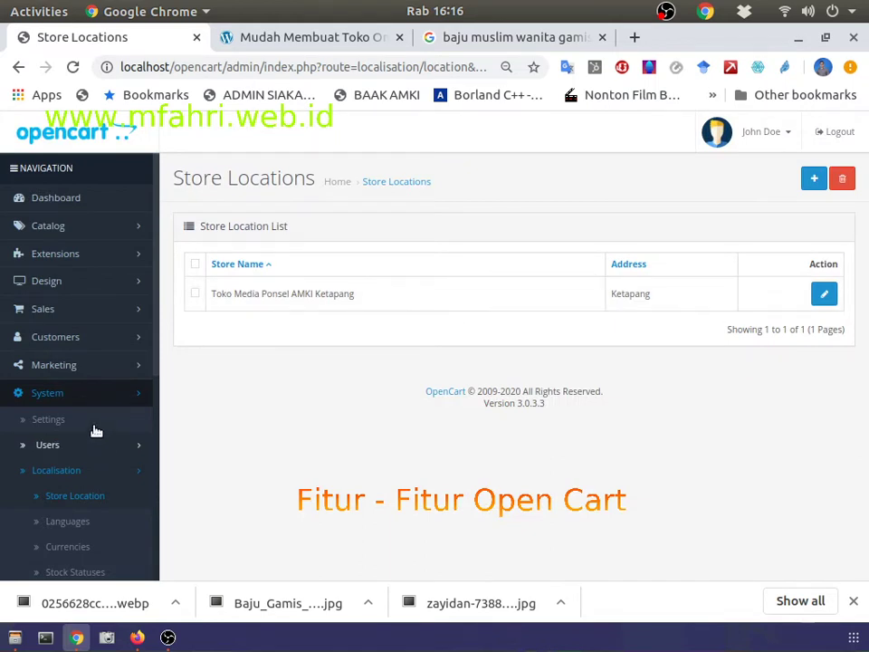
Step: Inspect the Ketapang store location's edit form, then go to the Stores list
{"action": "left_click_drag", "start_coordinate": [211, 293], "coordinate": [366, 307]}
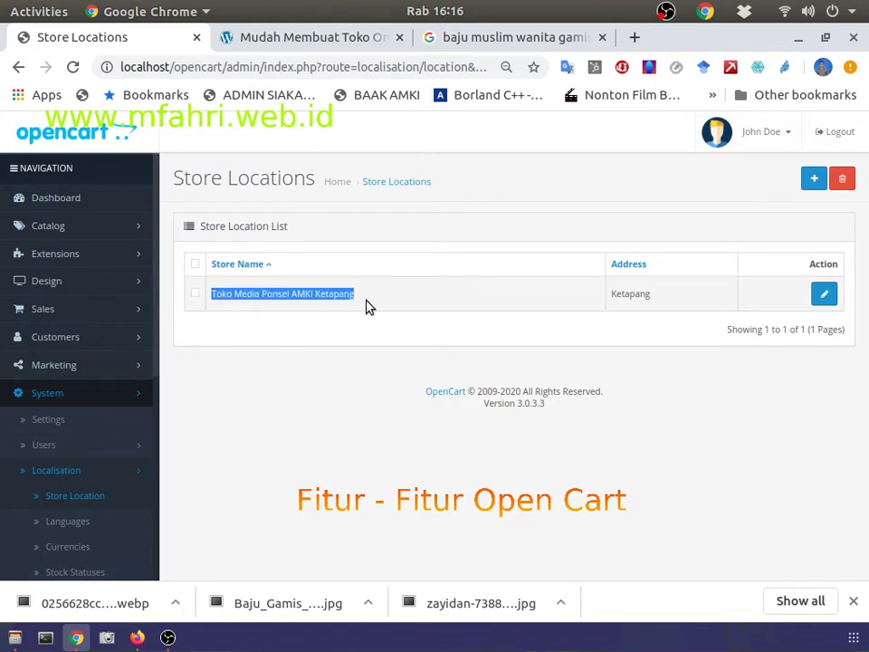
{"action": "left_click", "coordinate": [824, 293]}
{"action": "scroll", "coordinate": [359, 342], "scroll_direction": "down", "scroll_amount": 5}
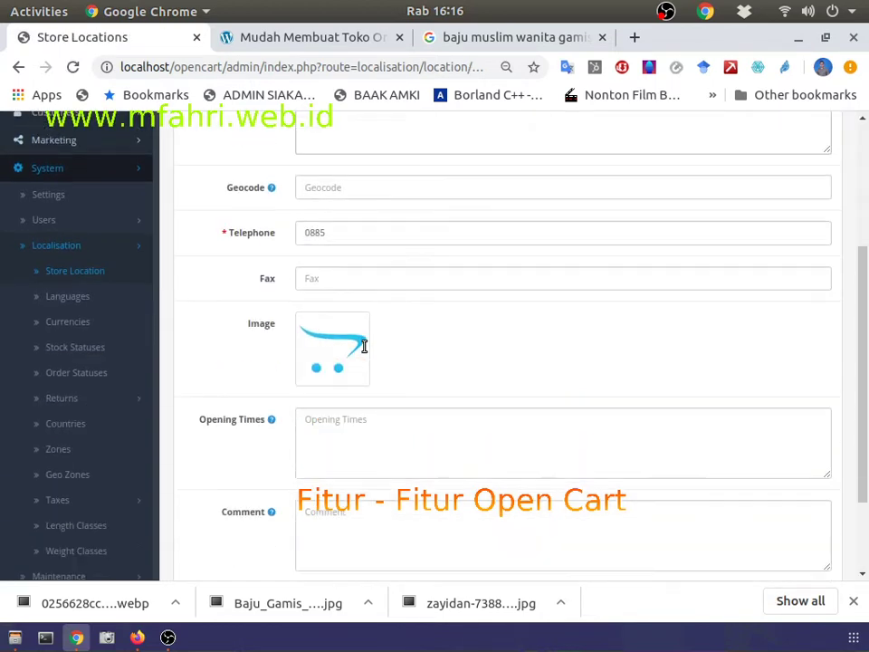
{"action": "scroll", "coordinate": [362, 345], "scroll_direction": "up", "scroll_amount": 5}
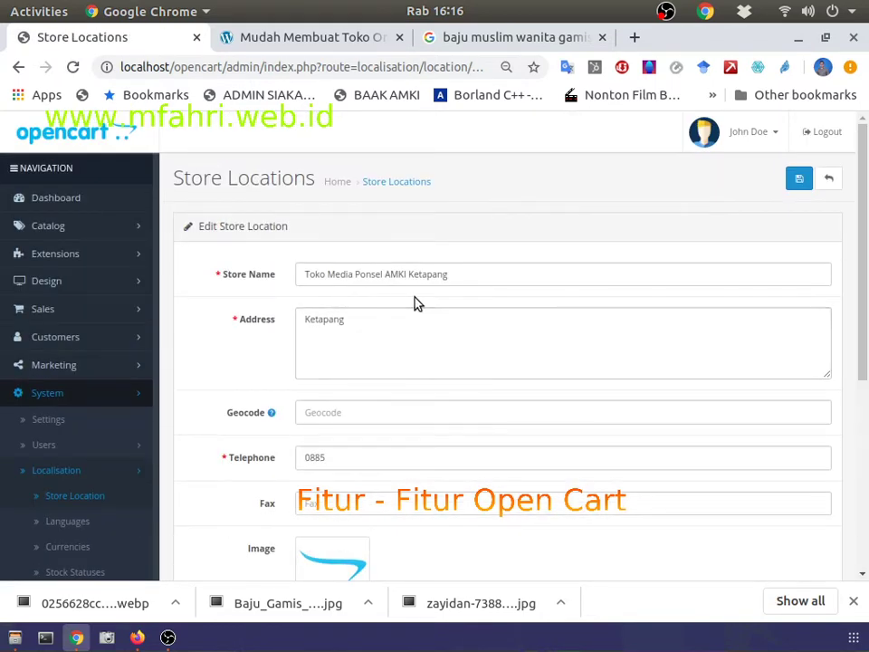
{"action": "left_click", "coordinate": [87, 422]}
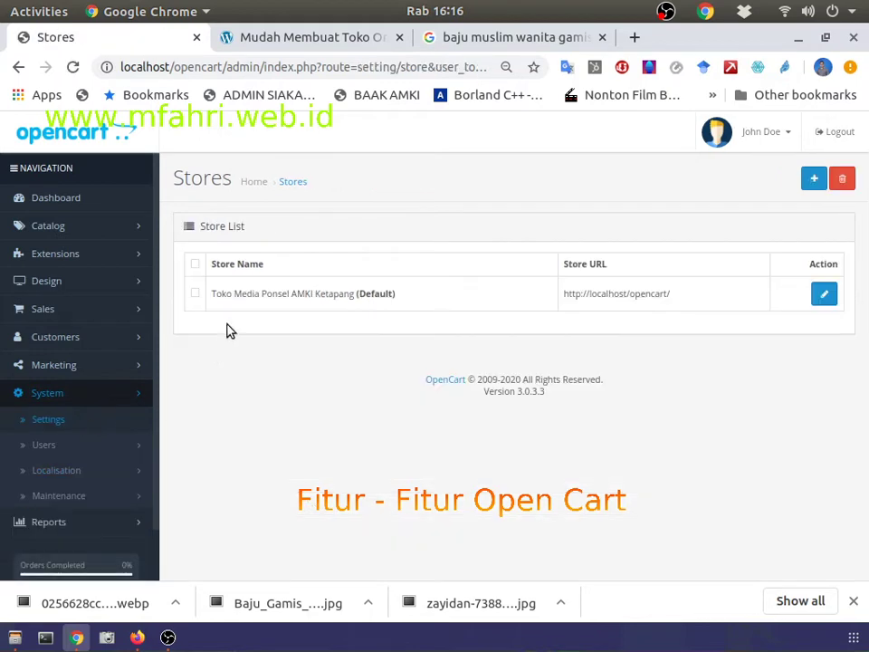
Step: Open the default store's settings on the Store details section, glancing at the storefront
{"action": "left_click", "coordinate": [826, 295]}
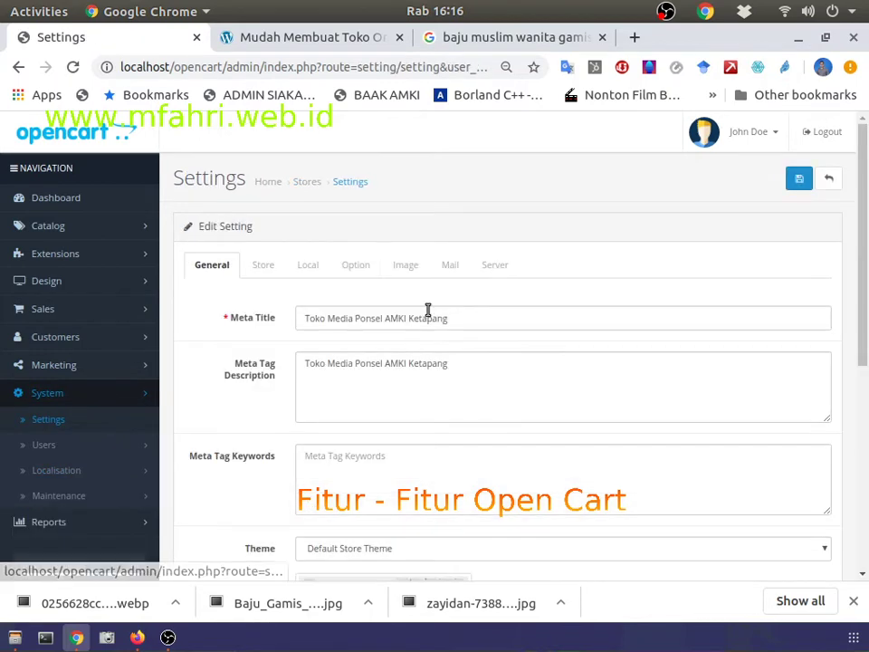
{"action": "scroll", "coordinate": [281, 312], "scroll_direction": "down", "scroll_amount": 3}
{"action": "scroll", "coordinate": [280, 317], "scroll_direction": "up", "scroll_amount": 3}
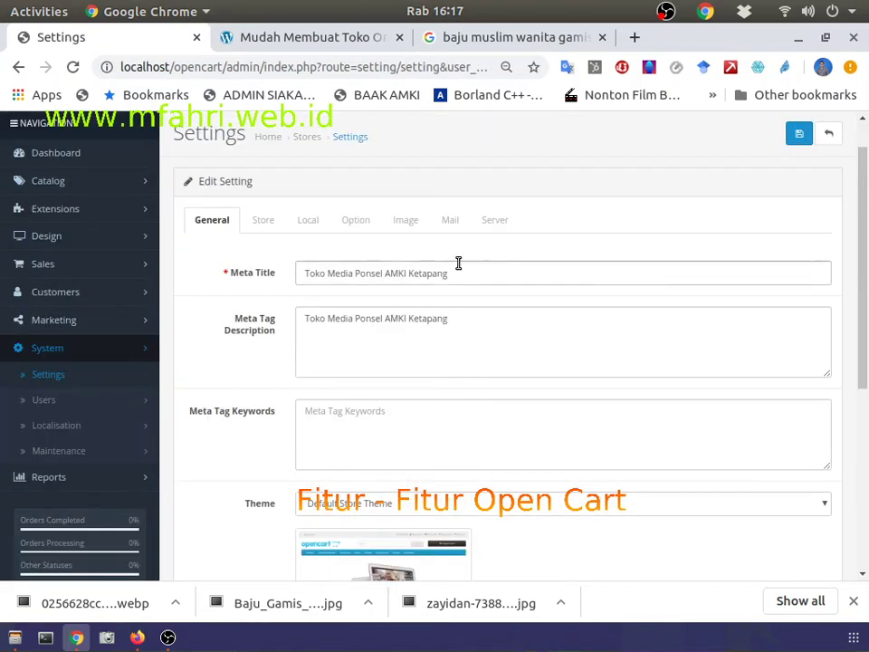
{"action": "left_click", "coordinate": [266, 224]}
{"action": "key", "text": "alt+Tab"}
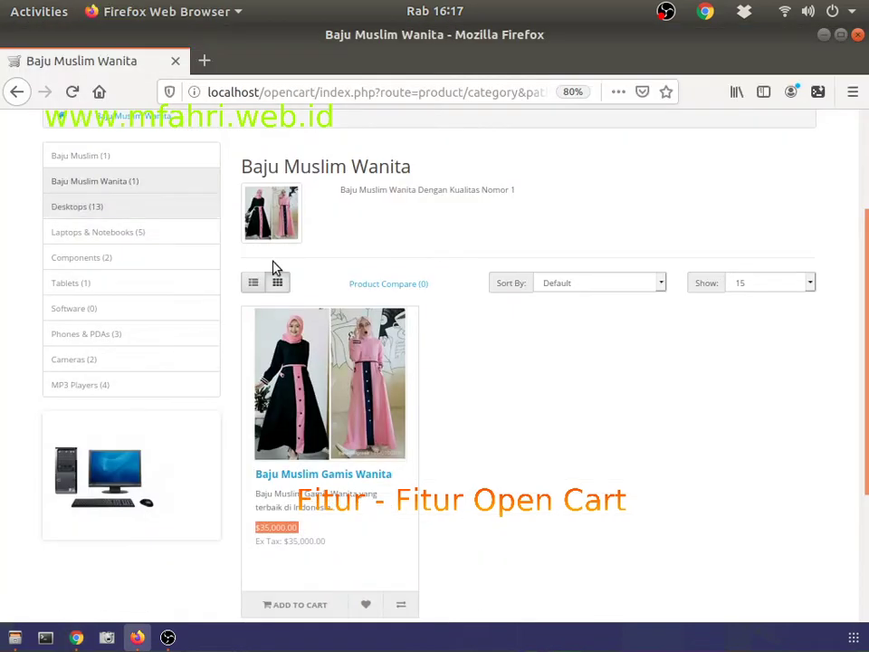
{"action": "scroll", "coordinate": [271, 272], "scroll_direction": "up", "scroll_amount": 3}
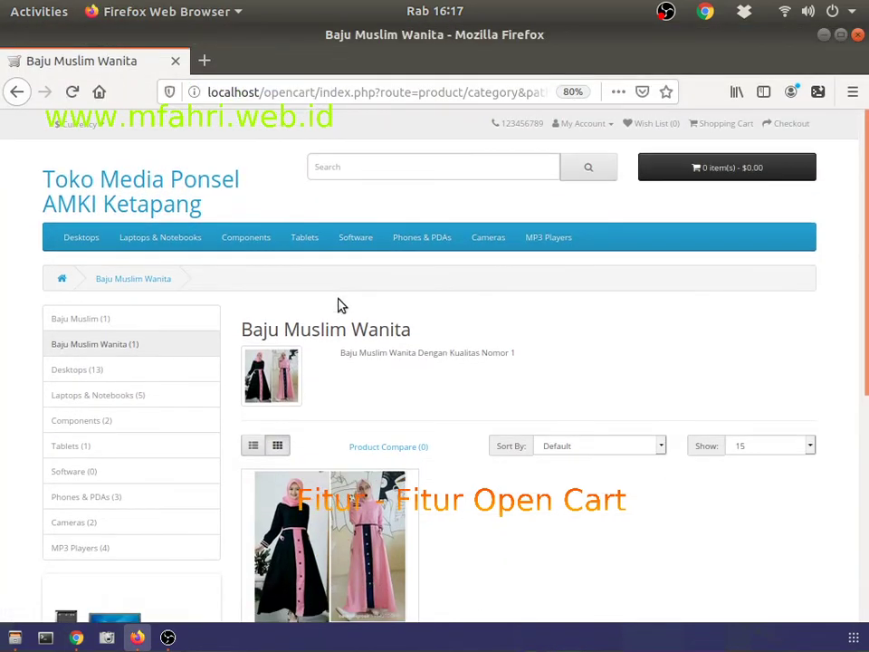
{"action": "key", "text": "alt+Tab"}
Step: Trim the store name to 'Toko Ponsel AOK AM' and save the settings
{"action": "left_click_drag", "start_coordinate": [453, 274], "coordinate": [366, 270]}
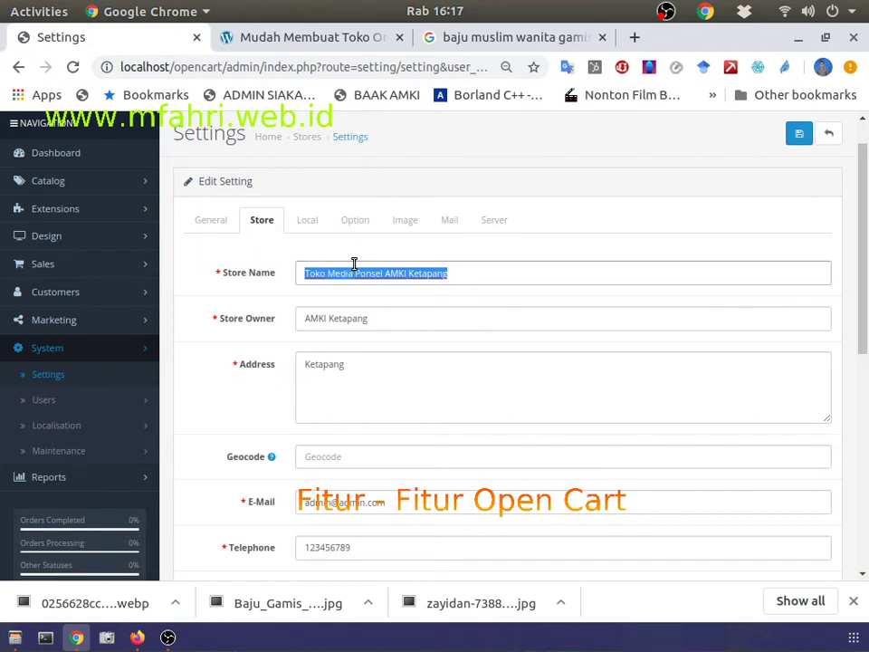
{"action": "key", "text": "BackSpace"}
{"action": "key", "text": "BackSpace"}
{"action": "key", "text": "BackSpace"}
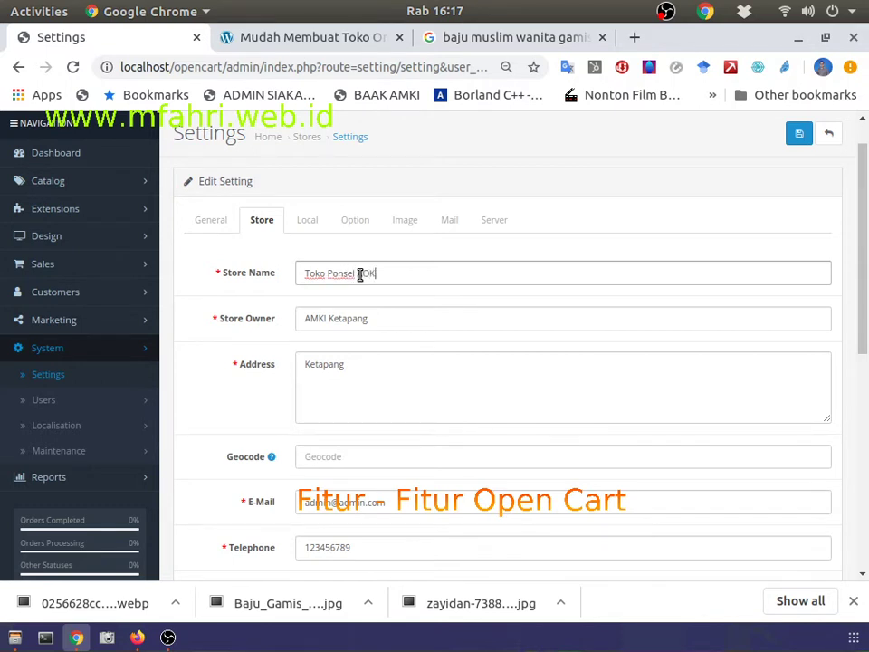
{"action": "left_click", "coordinate": [360, 275]}
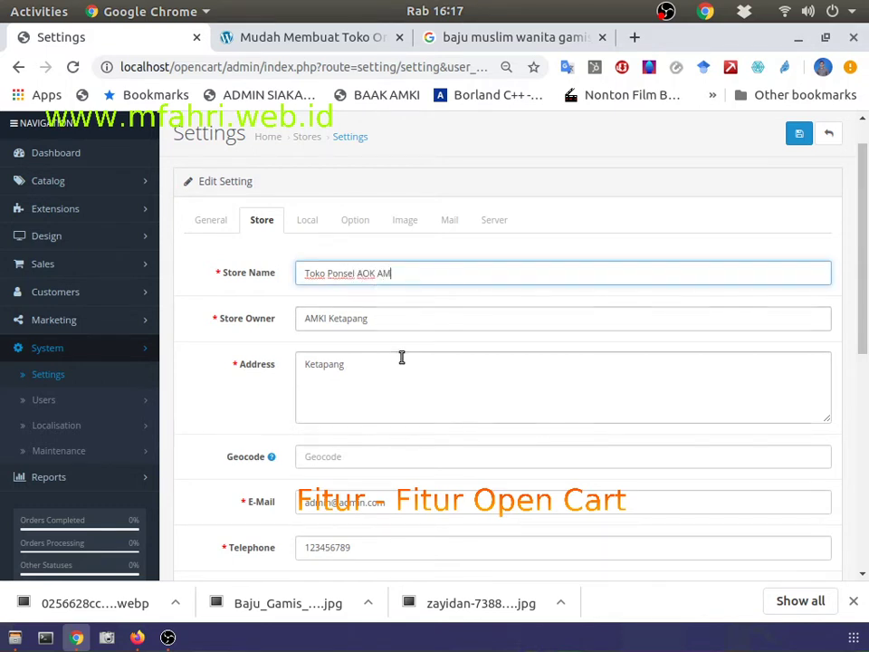
{"action": "scroll", "coordinate": [398, 335], "scroll_direction": "down", "scroll_amount": 2}
{"action": "scroll", "coordinate": [403, 357], "scroll_direction": "up", "scroll_amount": 2}
{"action": "scroll", "coordinate": [611, 326], "scroll_direction": "down", "scroll_amount": 2}
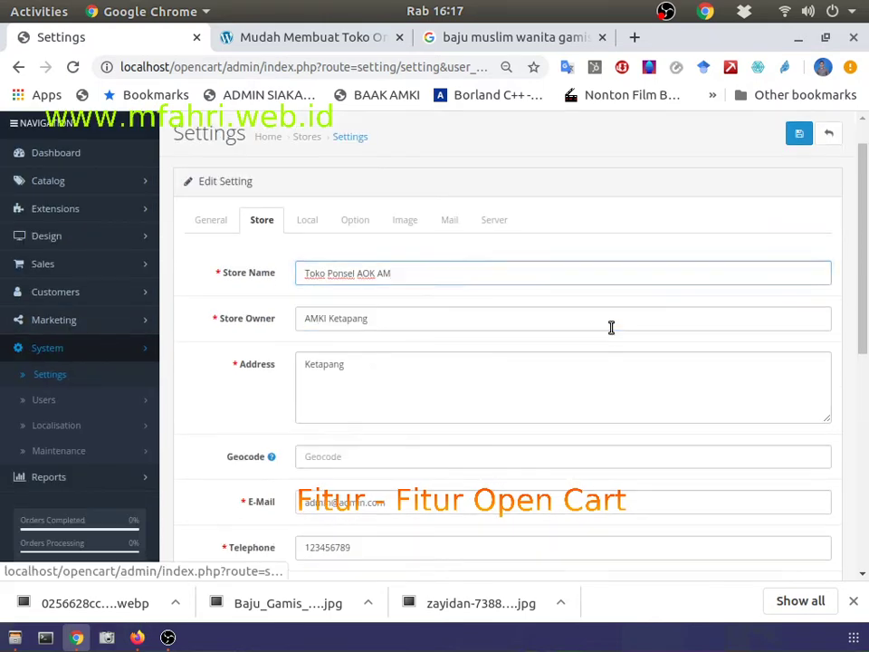
{"action": "scroll", "coordinate": [679, 398], "scroll_direction": "up", "scroll_amount": 2}
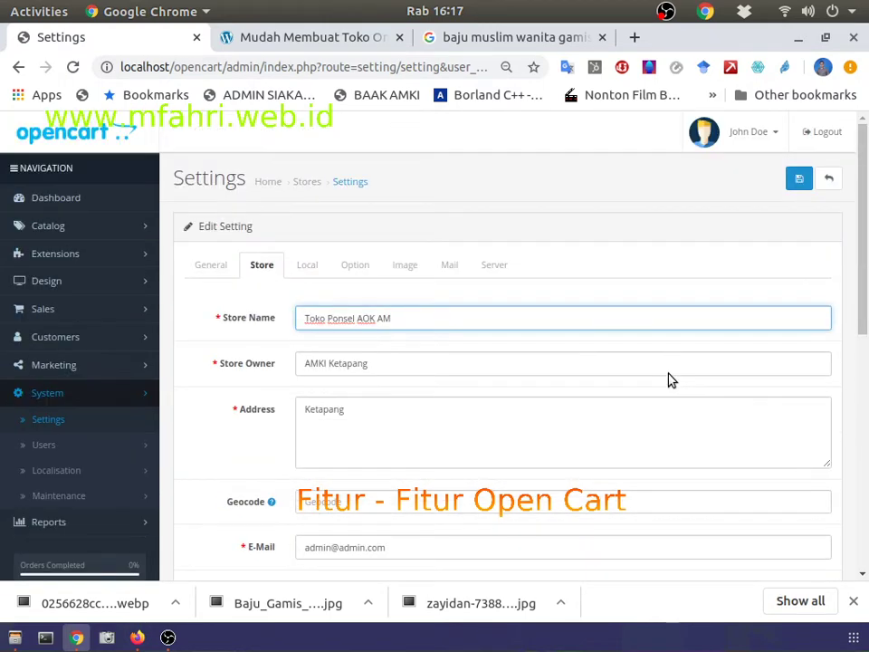
{"action": "left_click", "coordinate": [799, 179]}
{"action": "key", "text": "alt+Tab"}
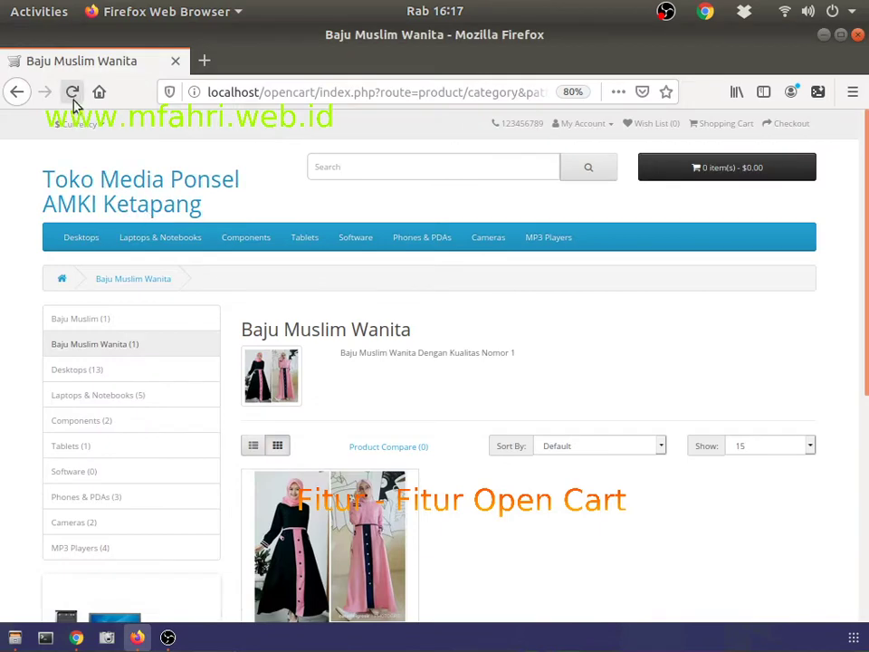
Step: Reload the storefront to confirm the 'Toko Ponsel AOK AM' header, then reopen the store's settings
{"action": "left_click", "coordinate": [72, 92]}
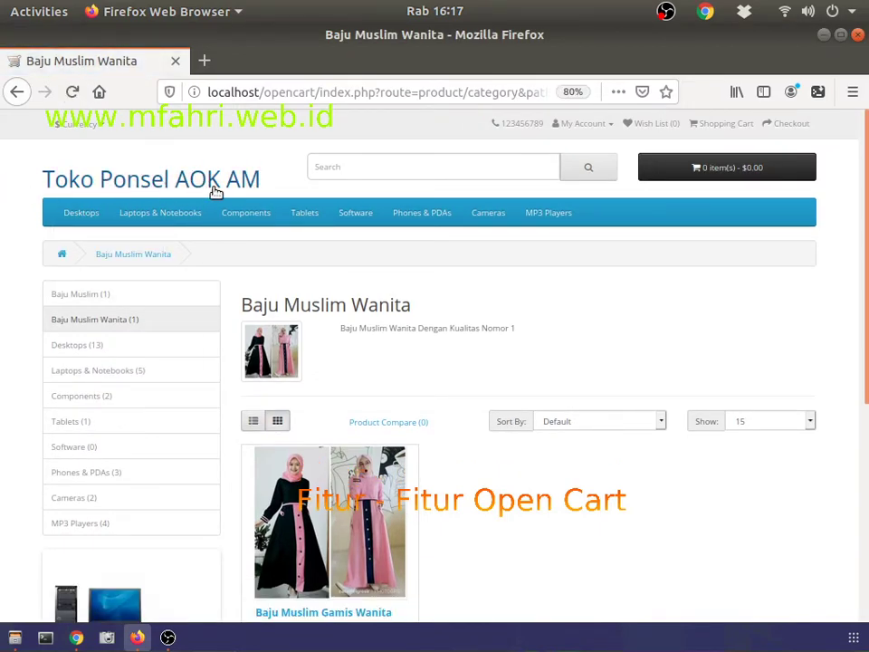
{"action": "key", "text": "alt+Tab"}
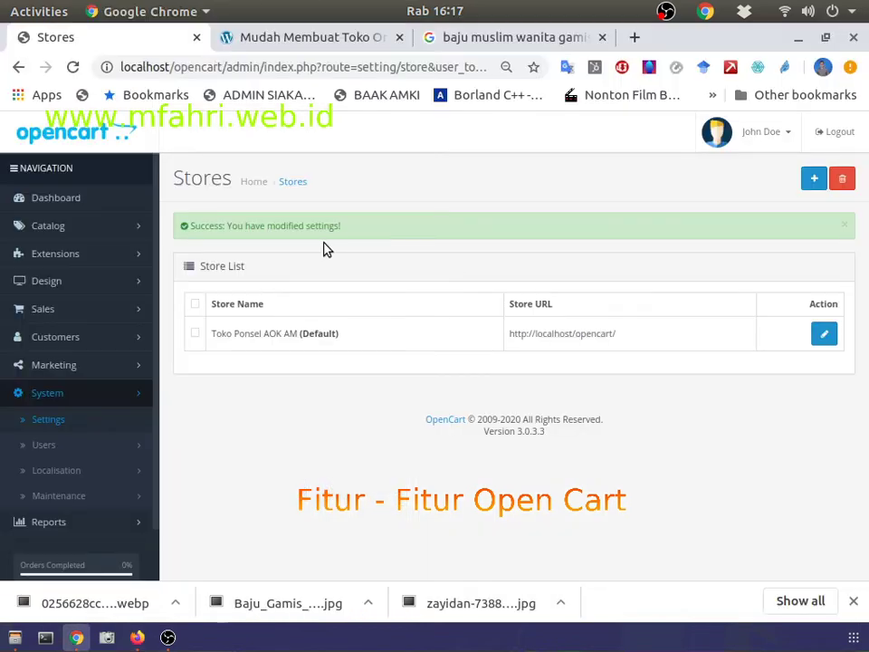
{"action": "left_click", "coordinate": [824, 334]}
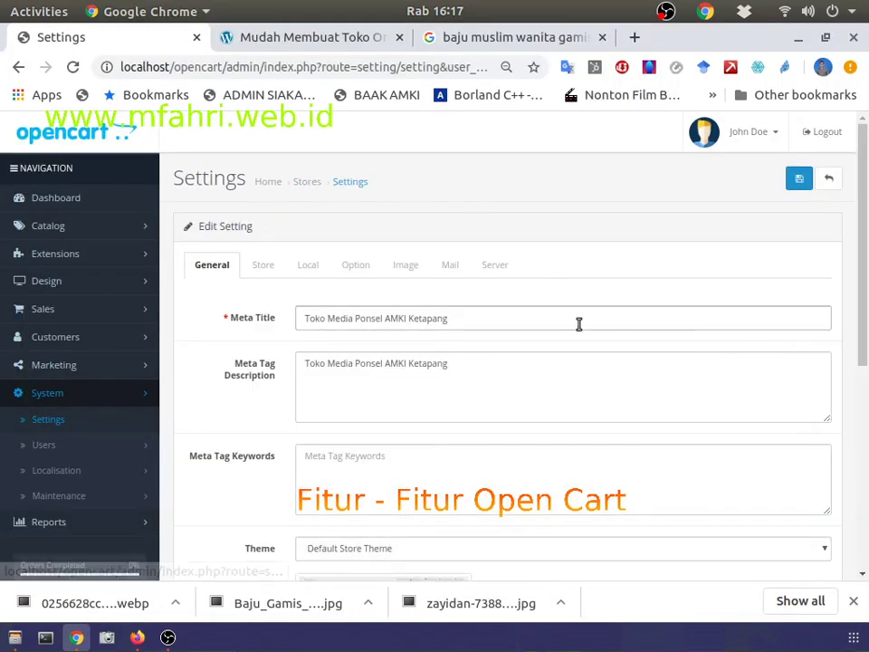
Step: Return to the admin and review the store's name, owner and address details
{"action": "left_click", "coordinate": [169, 637]}
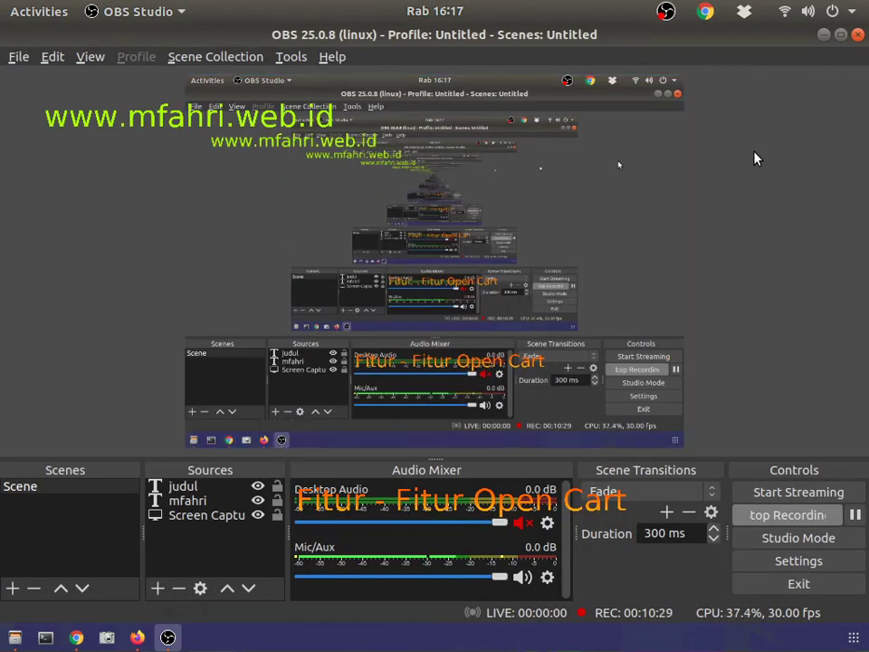
{"action": "left_click", "coordinate": [824, 35]}
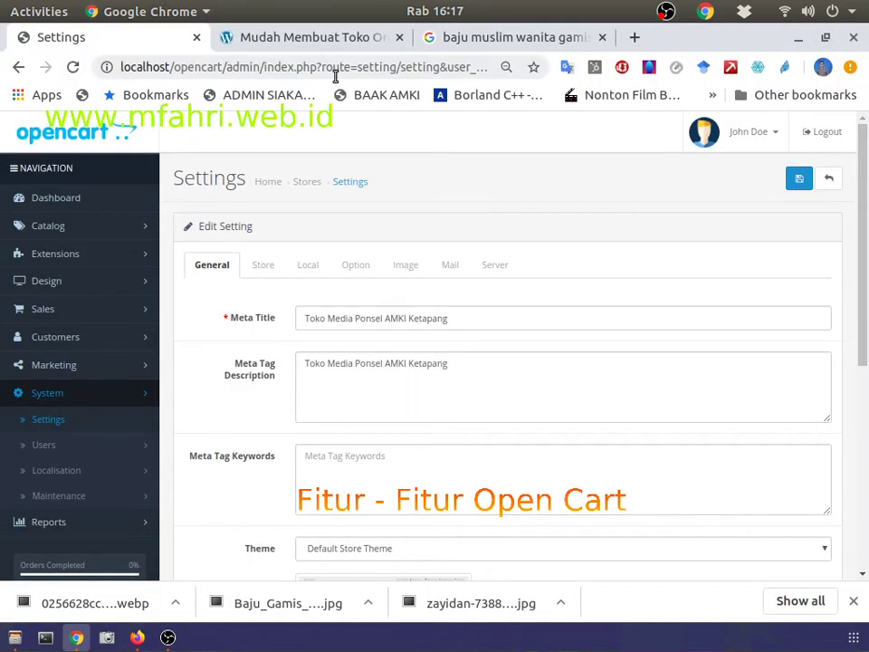
{"action": "left_click", "coordinate": [262, 266]}
{"action": "scroll", "coordinate": [271, 285], "scroll_direction": "down", "scroll_amount": 3}
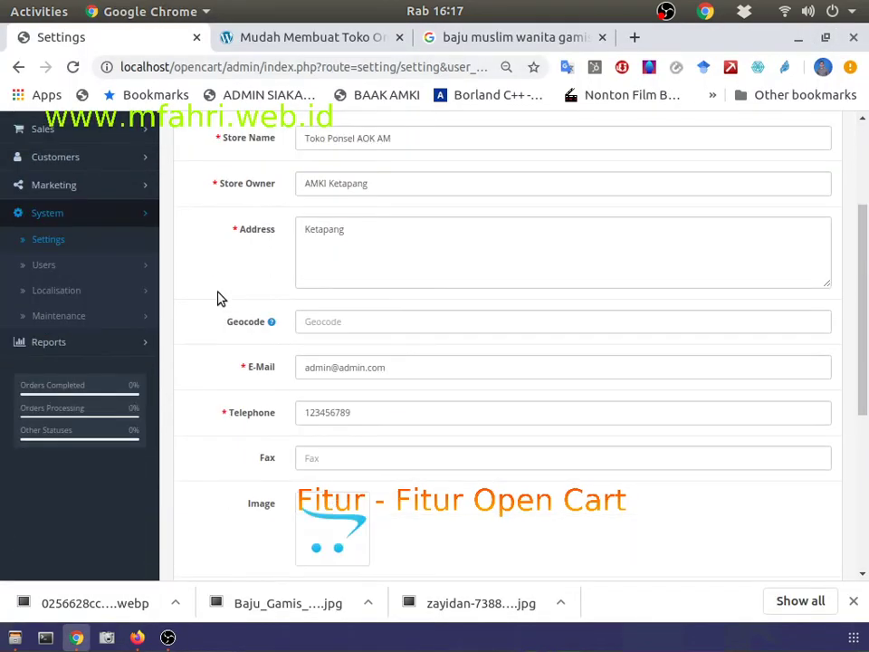
{"action": "scroll", "coordinate": [341, 413], "scroll_direction": "down", "scroll_amount": 4}
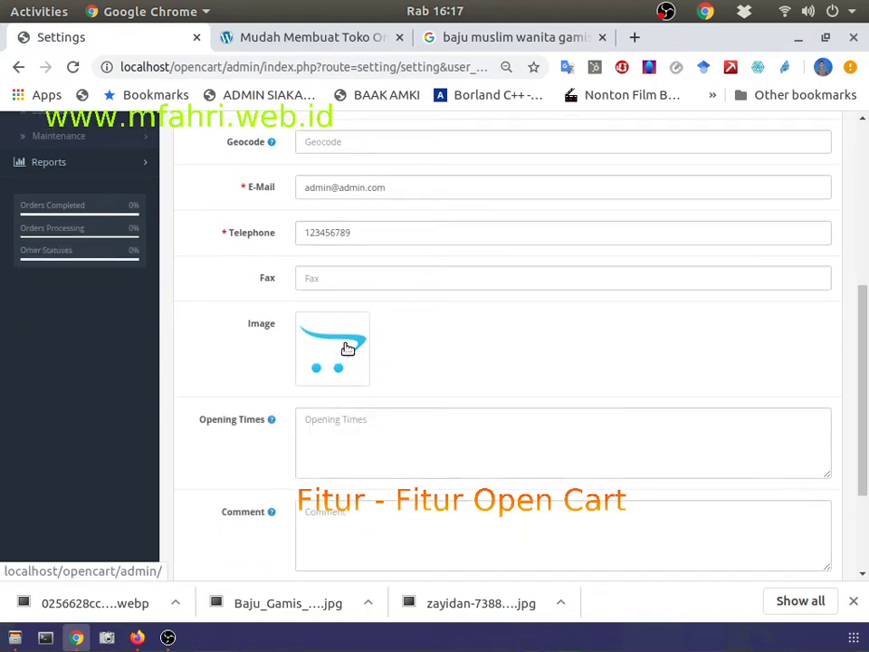
{"action": "scroll", "coordinate": [348, 349], "scroll_direction": "down", "scroll_amount": 4}
{"action": "scroll", "coordinate": [345, 345], "scroll_direction": "up", "scroll_amount": 6}
{"action": "scroll", "coordinate": [347, 345], "scroll_direction": "down", "scroll_amount": 6}
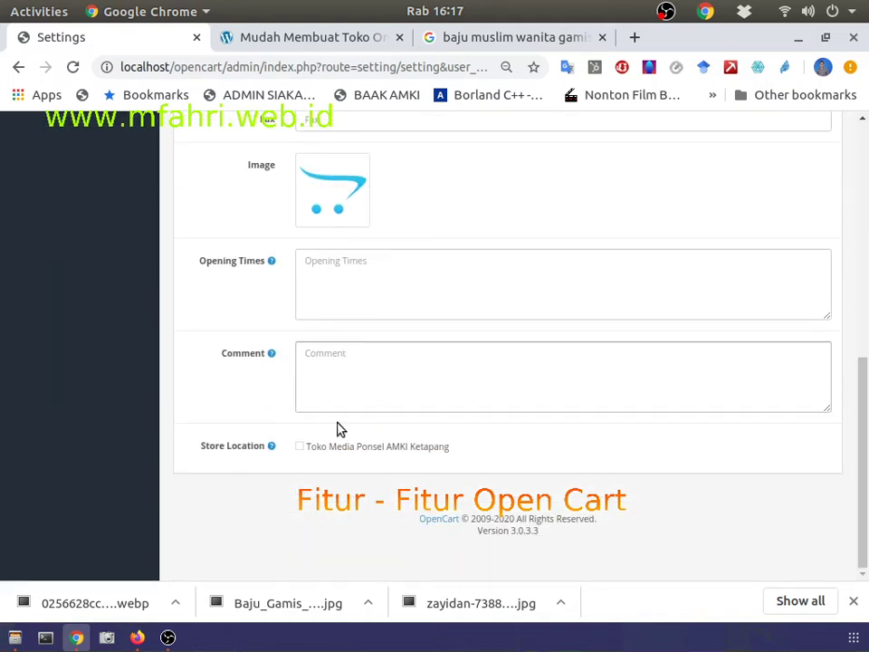
{"action": "scroll", "coordinate": [289, 317], "scroll_direction": "up", "scroll_amount": 10}
Step: On the Local tab, keep Indonesia as country, Kalimantan Barat as region and English as language
{"action": "left_click", "coordinate": [305, 263]}
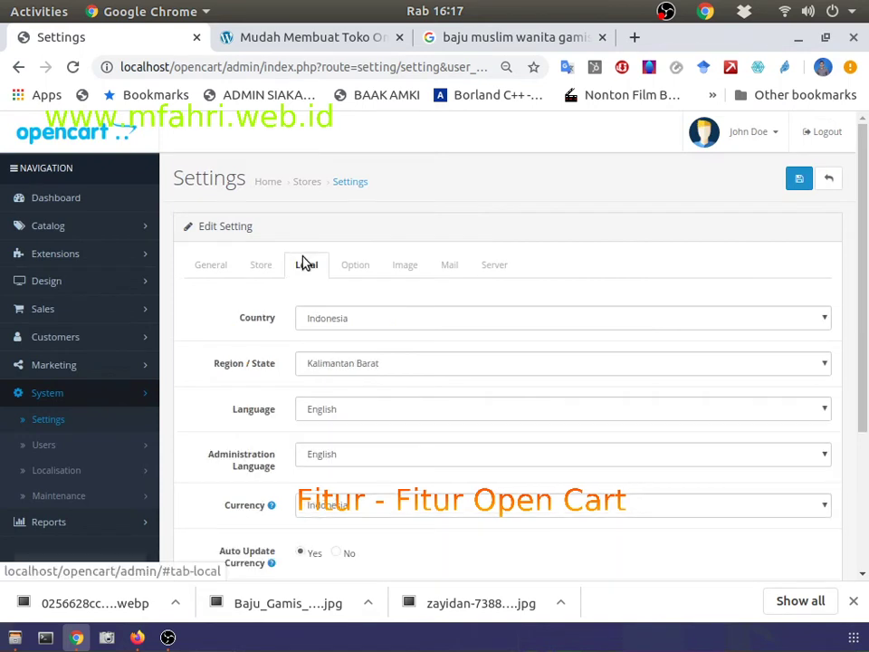
{"action": "left_click", "coordinate": [335, 326]}
{"action": "left_click", "coordinate": [335, 324]}
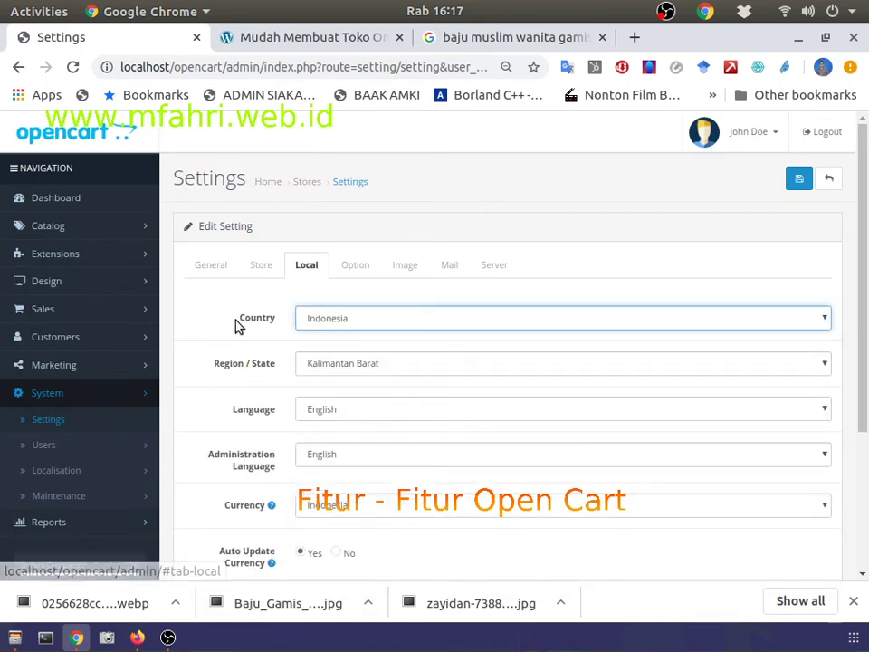
{"action": "left_click", "coordinate": [336, 326]}
{"action": "left_click", "coordinate": [336, 329]}
{"action": "left_click", "coordinate": [345, 366]}
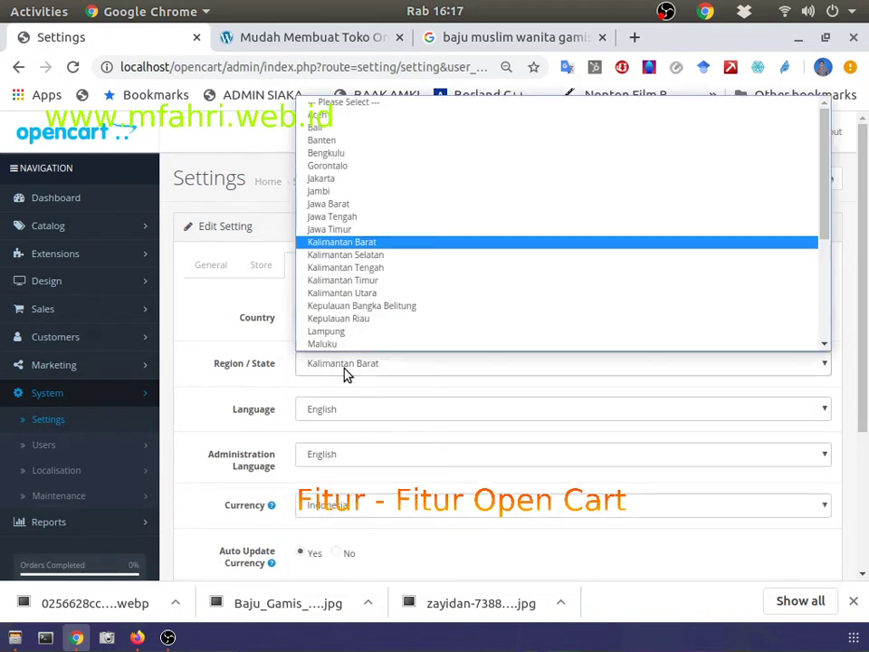
{"action": "left_click", "coordinate": [345, 244]}
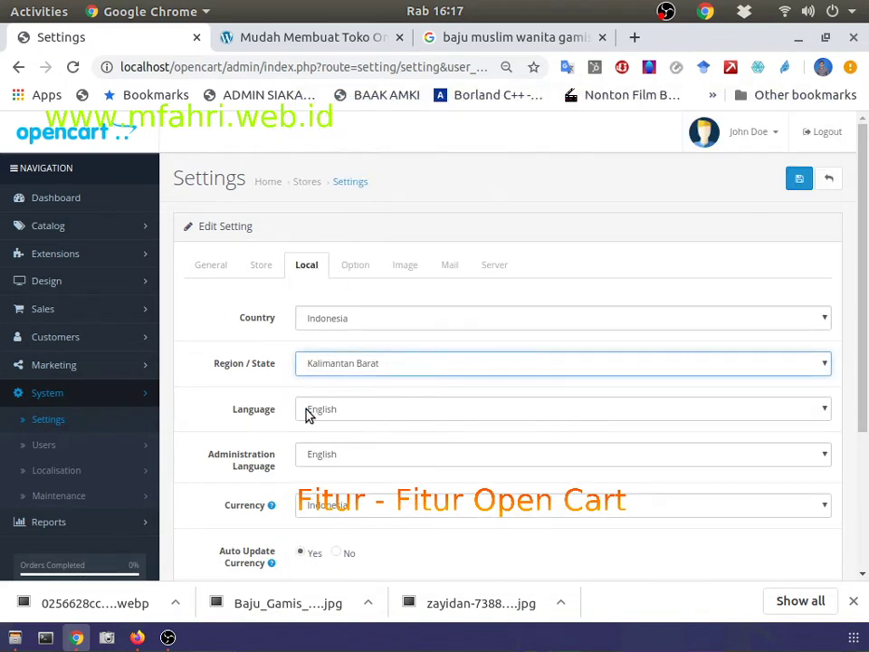
{"action": "left_click", "coordinate": [317, 412]}
{"action": "left_click", "coordinate": [317, 412]}
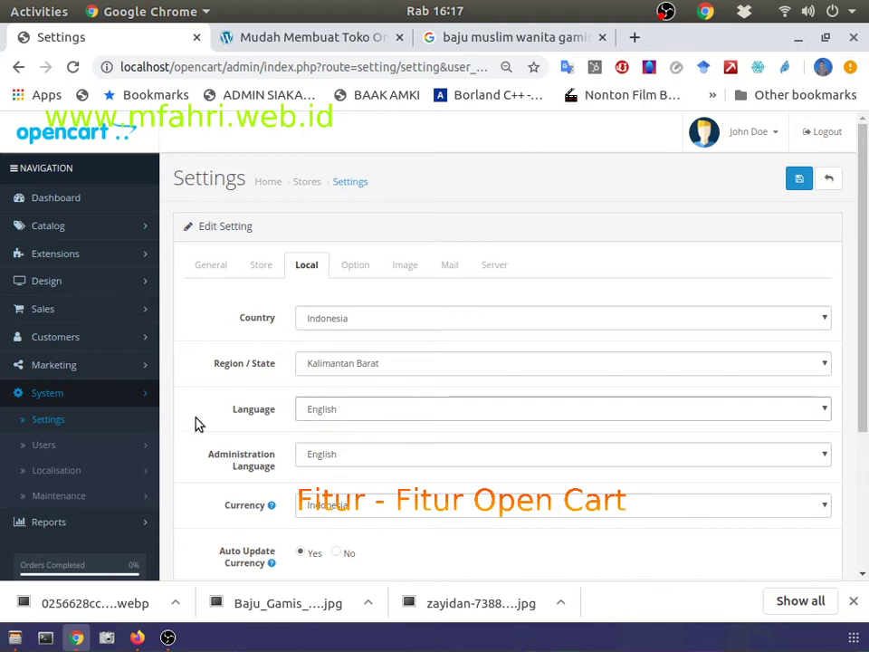
{"action": "left_click_drag", "start_coordinate": [234, 416], "coordinate": [283, 412]}
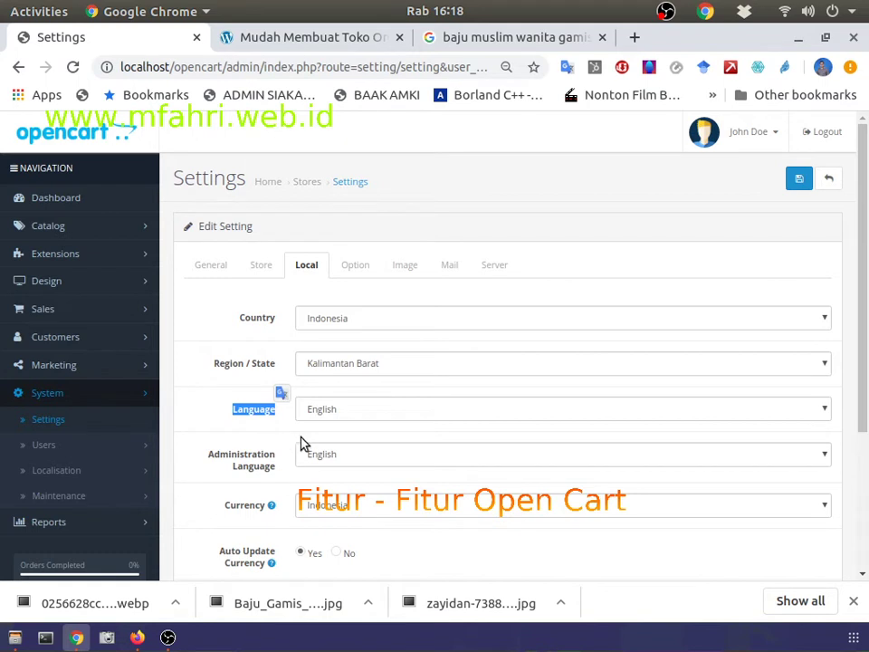
{"action": "left_click", "coordinate": [231, 431]}
Step: Keep Indonesia as the store currency and view the product and review options
{"action": "left_click", "coordinate": [330, 506]}
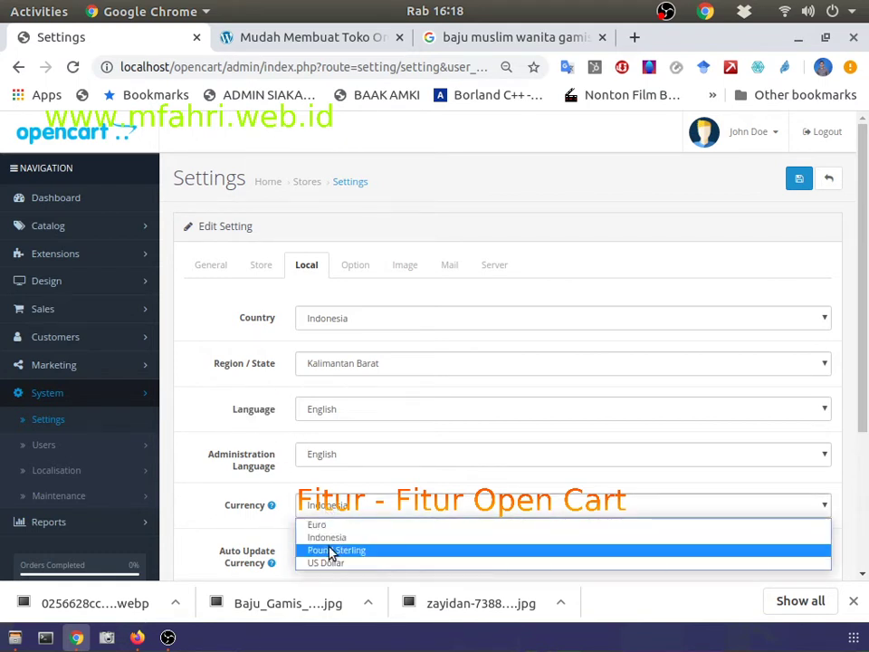
{"action": "left_click", "coordinate": [334, 537]}
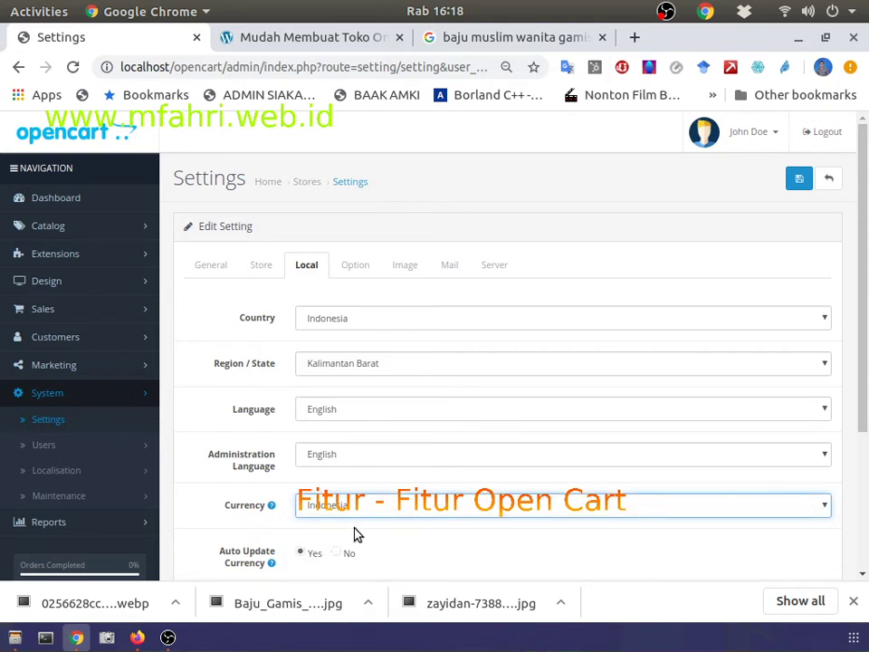
{"action": "scroll", "coordinate": [358, 535], "scroll_direction": "down", "scroll_amount": 2}
{"action": "scroll", "coordinate": [357, 535], "scroll_direction": "down", "scroll_amount": 2}
{"action": "scroll", "coordinate": [357, 529], "scroll_direction": "up", "scroll_amount": 5}
{"action": "left_click", "coordinate": [367, 270]}
Step: Look through the Image settings, then the Mail section with its Mail engine and blank SMTP fields
{"action": "scroll", "coordinate": [395, 365], "scroll_direction": "down", "scroll_amount": 7}
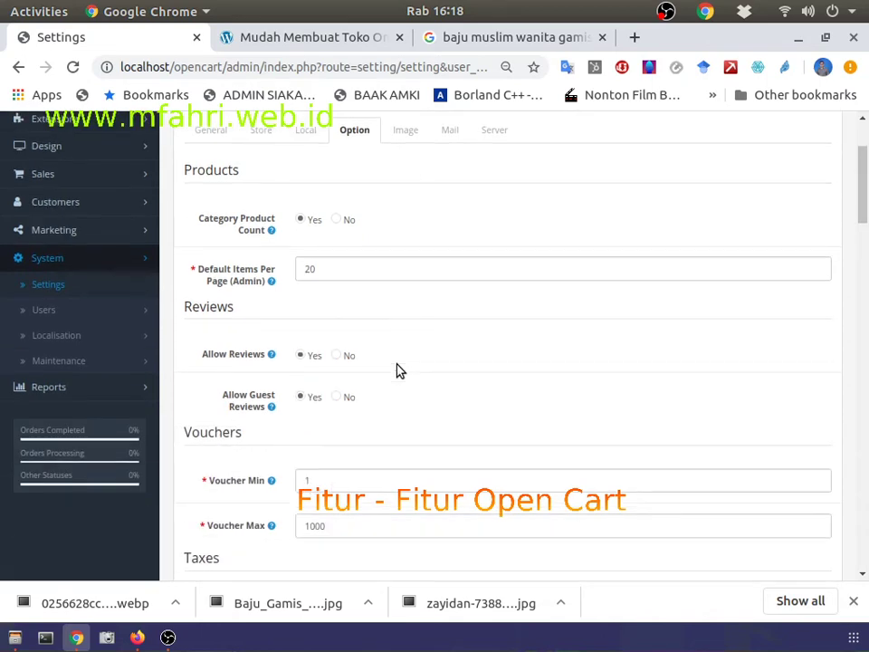
{"action": "scroll", "coordinate": [397, 368], "scroll_direction": "up", "scroll_amount": 5}
{"action": "left_click", "coordinate": [409, 183]}
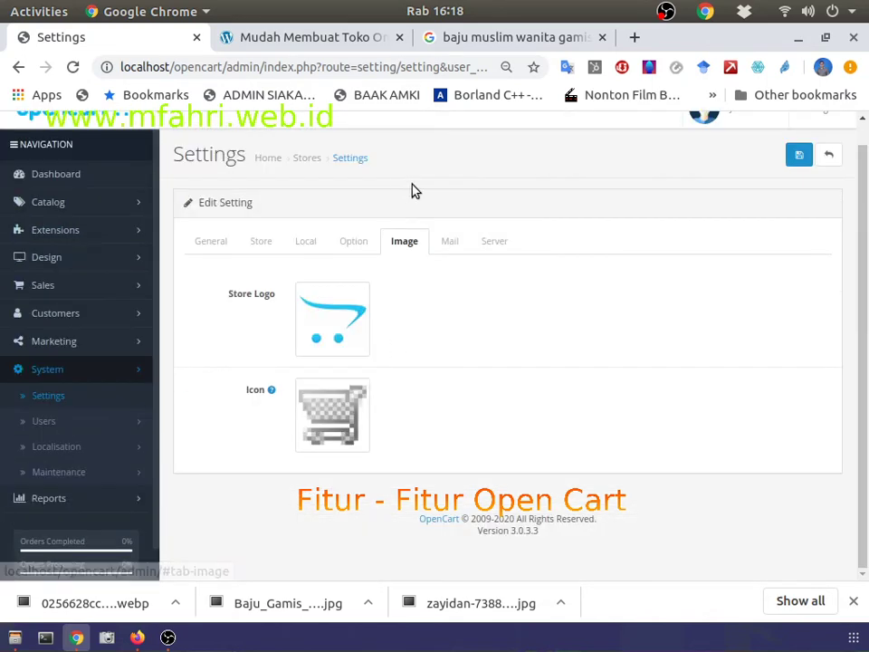
{"action": "left_click", "coordinate": [444, 244]}
{"action": "scroll", "coordinate": [479, 258], "scroll_direction": "down", "scroll_amount": 1}
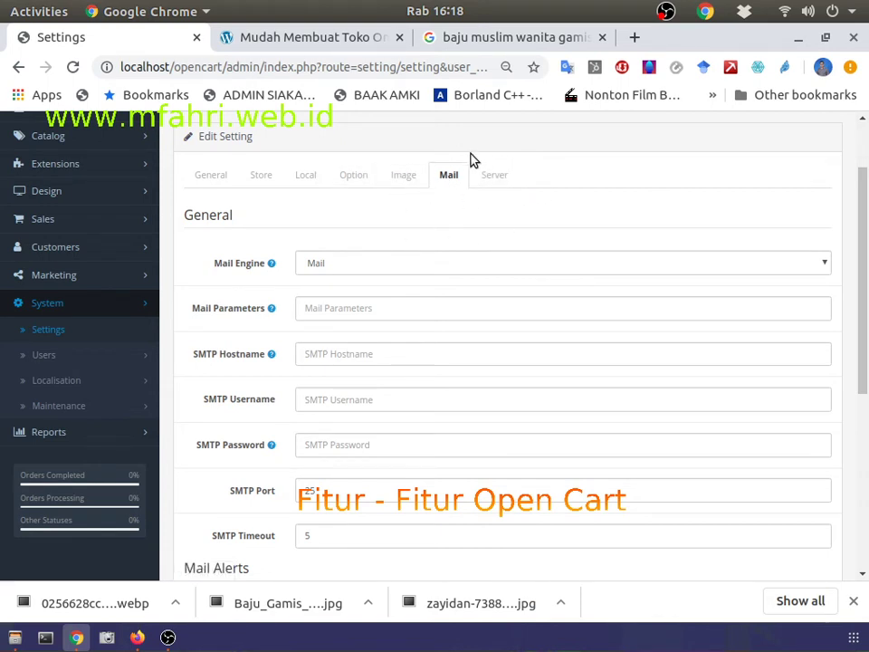
{"action": "scroll", "coordinate": [466, 217], "scroll_direction": "up", "scroll_amount": 2}
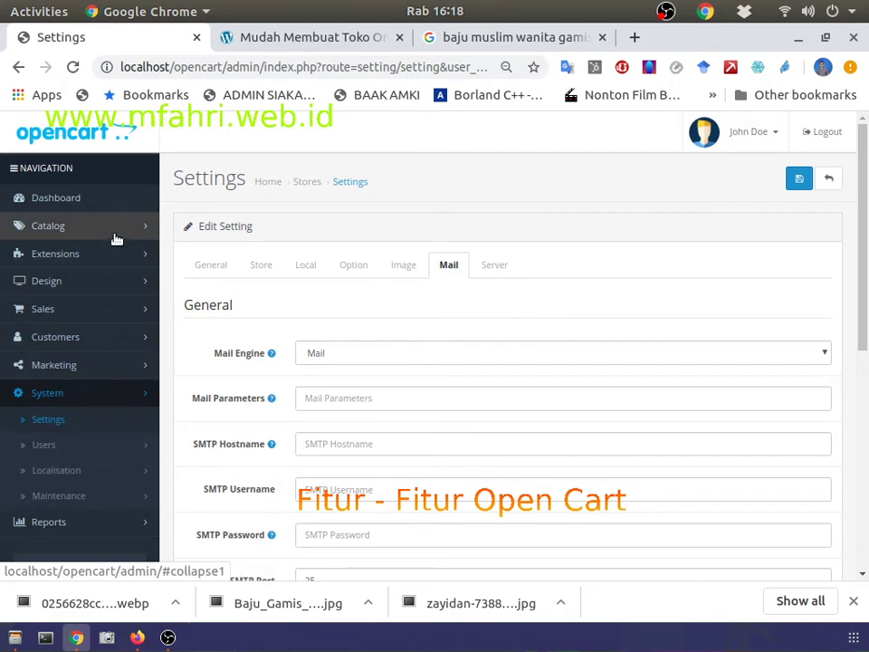
Step: Visit the Extension Installer, Extensions and Events pages
{"action": "left_click", "coordinate": [54, 257]}
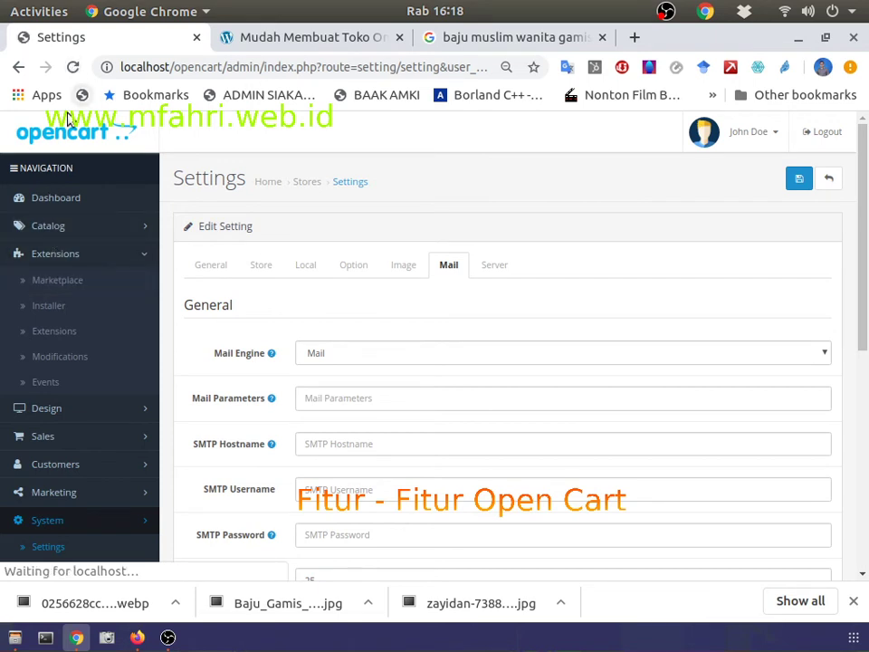
{"action": "left_click", "coordinate": [53, 308]}
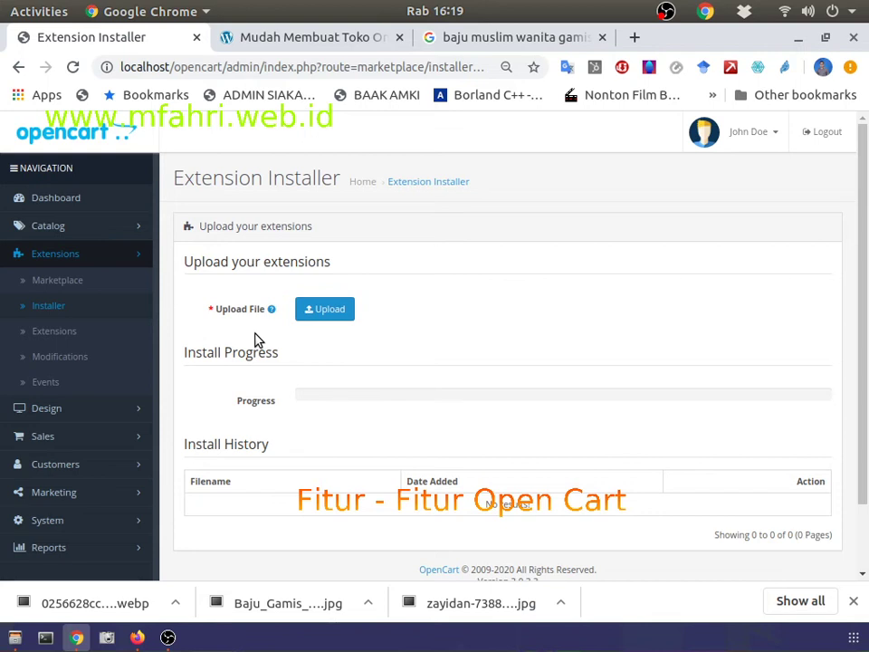
{"action": "left_click", "coordinate": [97, 335]}
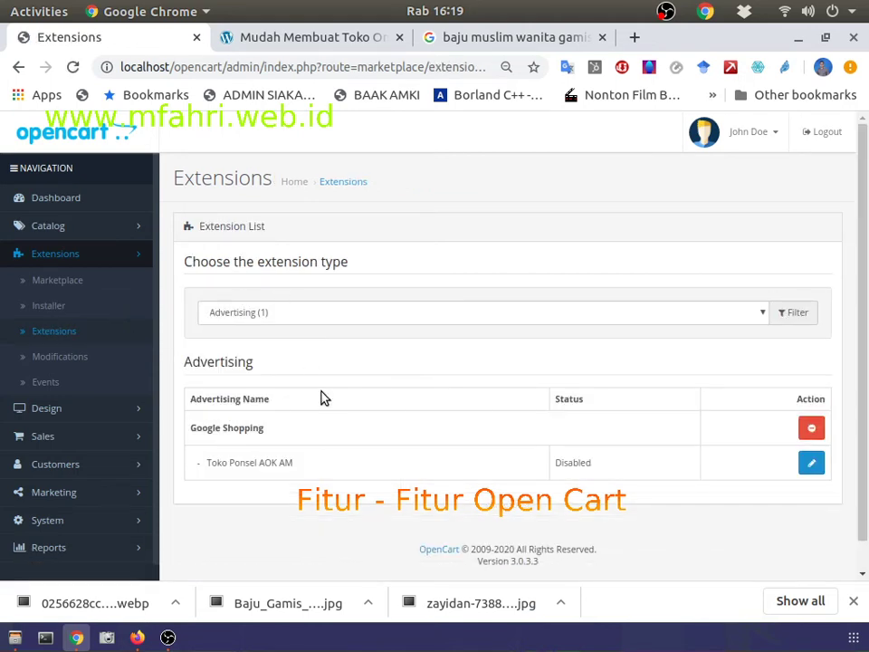
{"action": "left_click", "coordinate": [64, 380]}
{"action": "scroll", "coordinate": [365, 351], "scroll_direction": "down", "scroll_amount": 5}
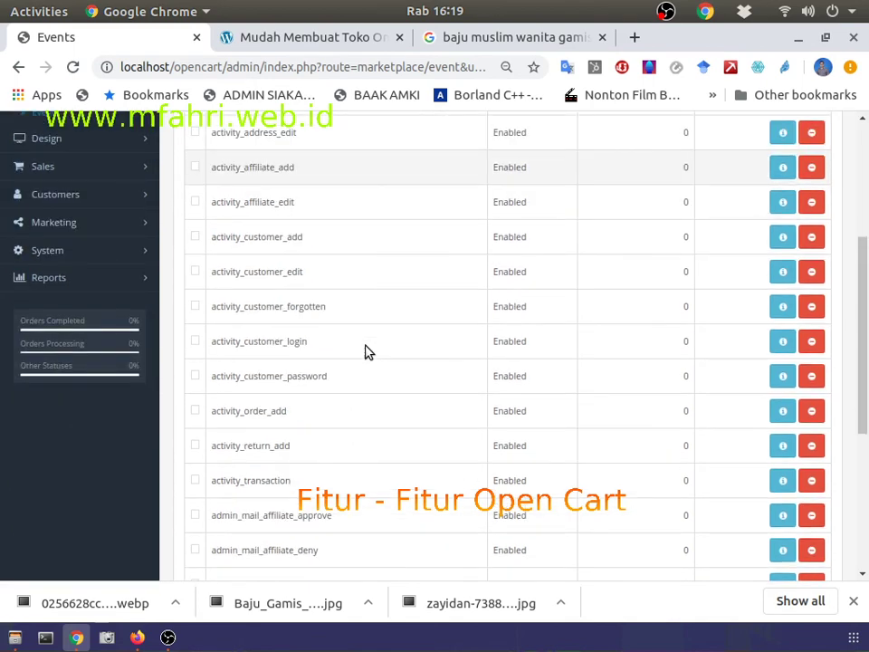
{"action": "scroll", "coordinate": [365, 352], "scroll_direction": "up", "scroll_amount": 5}
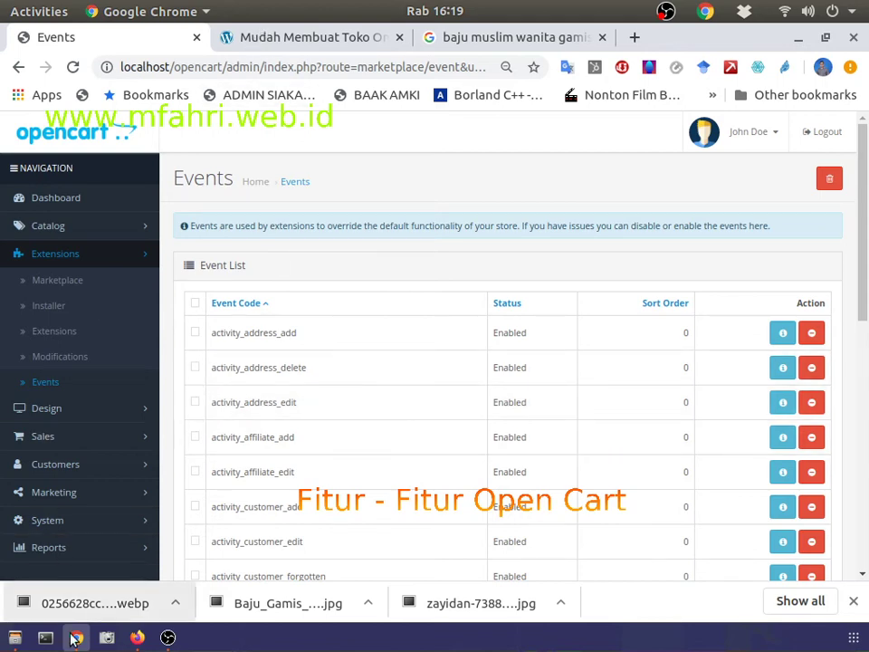
Step: Check the storefront home page, then expand the admin Design section
{"action": "left_click", "coordinate": [137, 638]}
{"action": "left_click", "coordinate": [146, 187]}
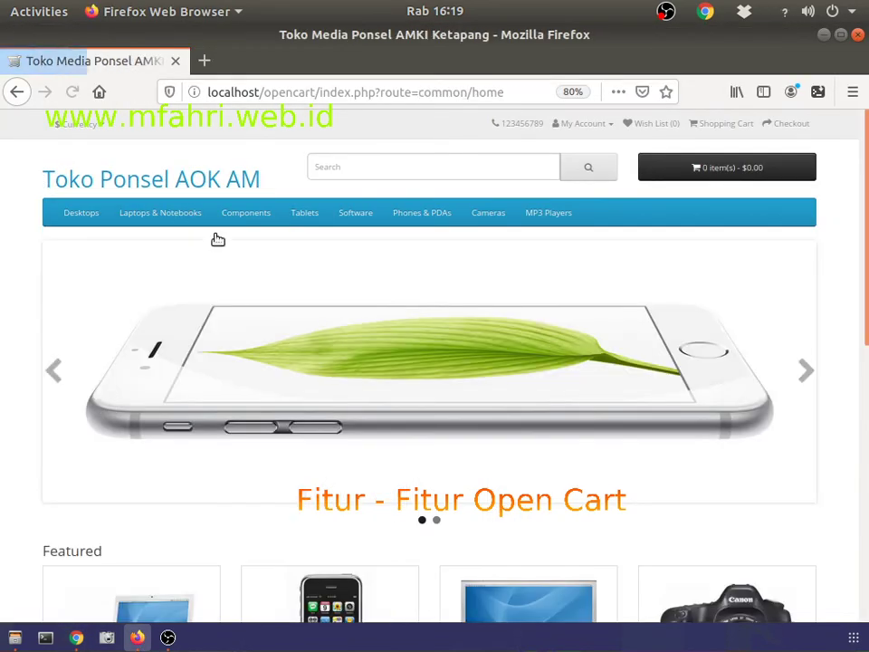
{"action": "scroll", "coordinate": [181, 538], "scroll_direction": "down", "scroll_amount": 5}
{"action": "key", "text": "alt+Tab"}
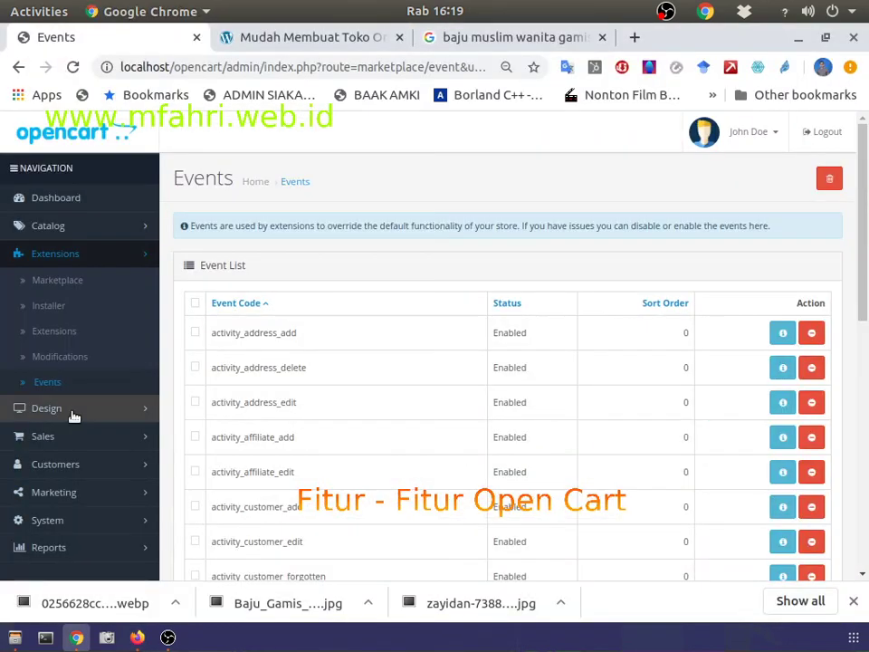
{"action": "left_click", "coordinate": [71, 413]}
Step: Open the Design Layouts list, then the empty Sales Orders list
{"action": "scroll", "coordinate": [58, 381], "scroll_direction": "down", "scroll_amount": 1}
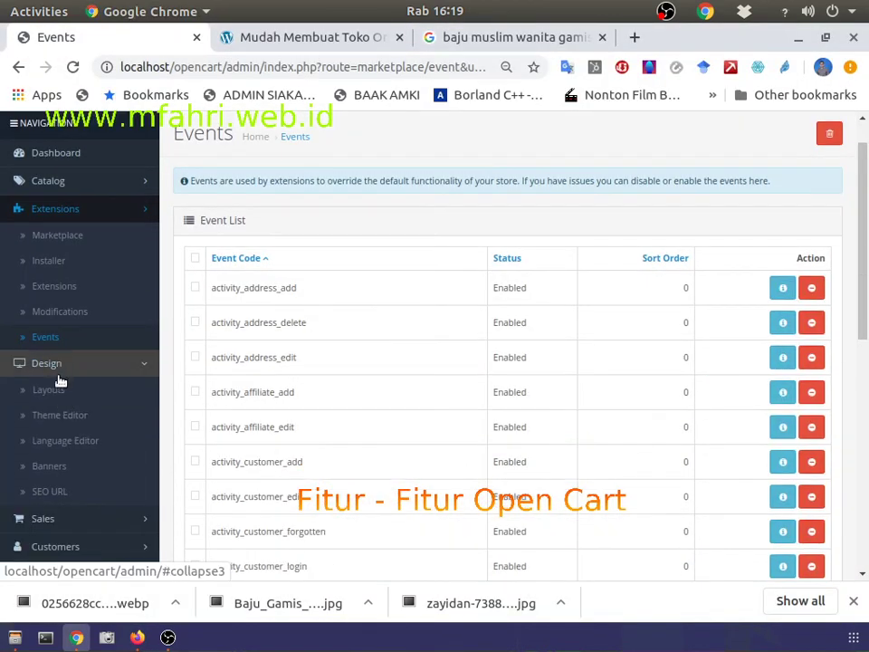
{"action": "left_click", "coordinate": [58, 389]}
{"action": "scroll", "coordinate": [118, 404], "scroll_direction": "down", "scroll_amount": 1}
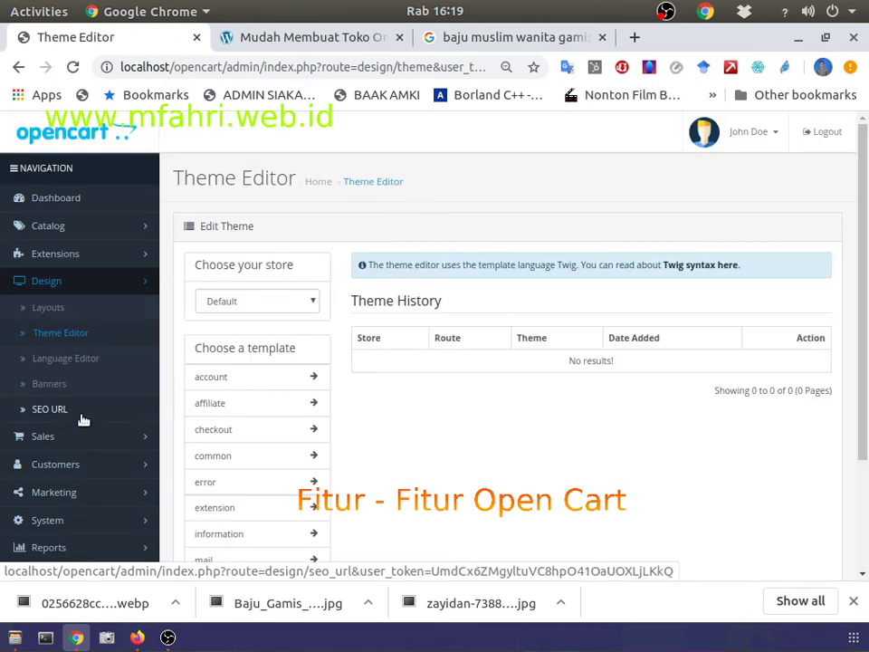
{"action": "scroll", "coordinate": [81, 375], "scroll_direction": "down", "scroll_amount": 1}
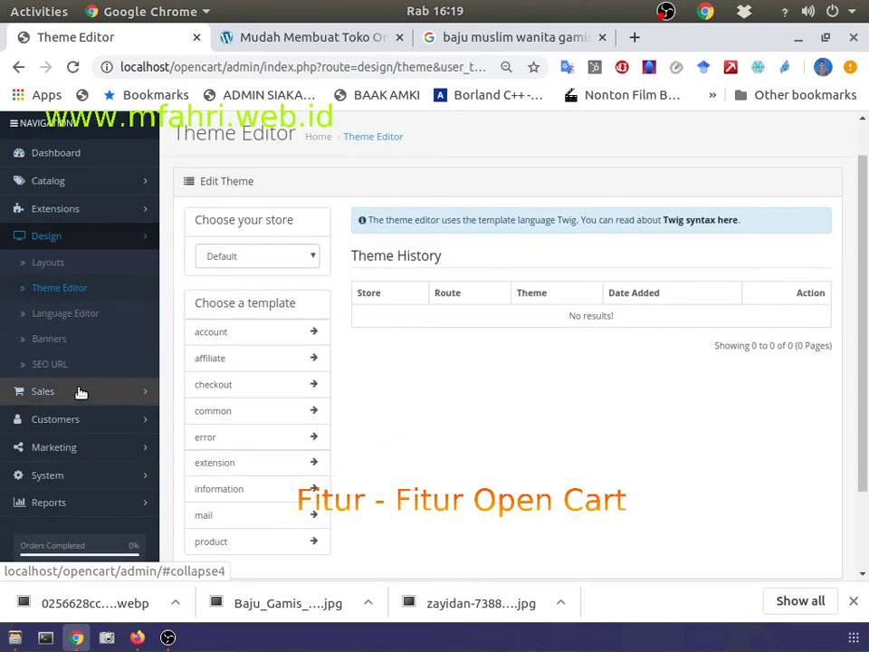
{"action": "left_click", "coordinate": [77, 392]}
{"action": "left_click", "coordinate": [66, 420]}
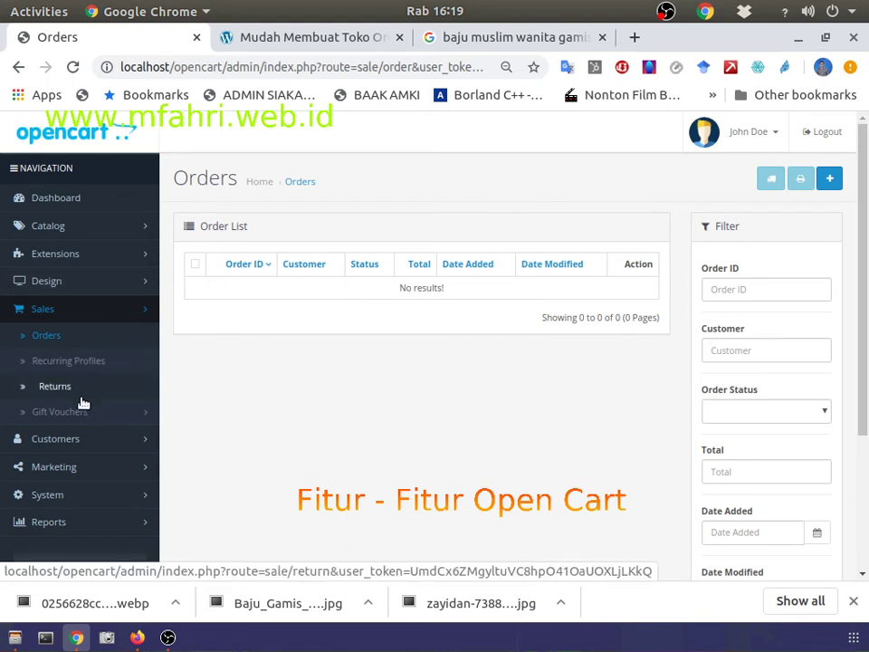
Step: Open the empty Customers list, then the Marketing Tracking list
{"action": "left_click", "coordinate": [83, 442]}
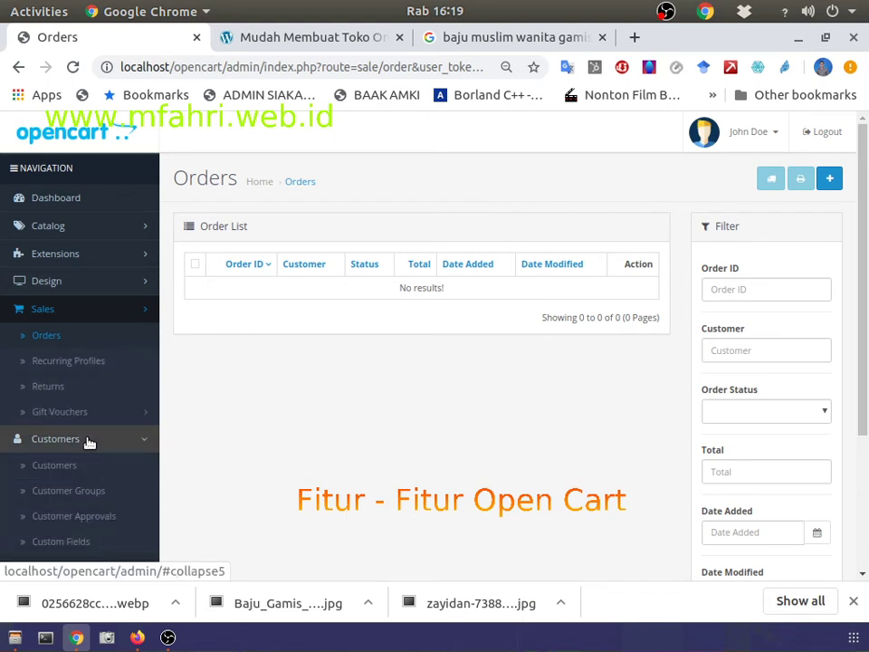
{"action": "scroll", "coordinate": [91, 439], "scroll_direction": "down", "scroll_amount": 2}
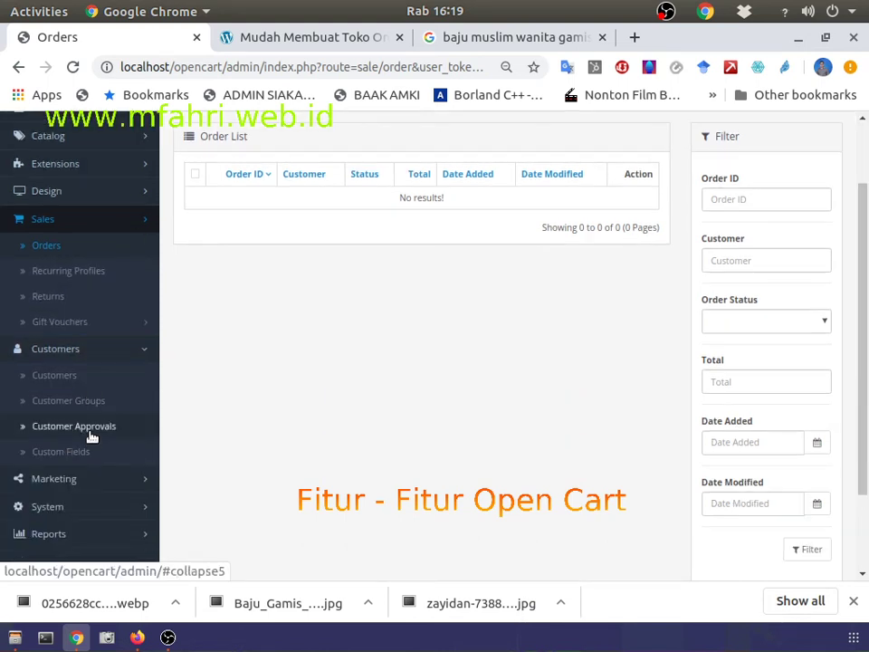
{"action": "left_click", "coordinate": [60, 375]}
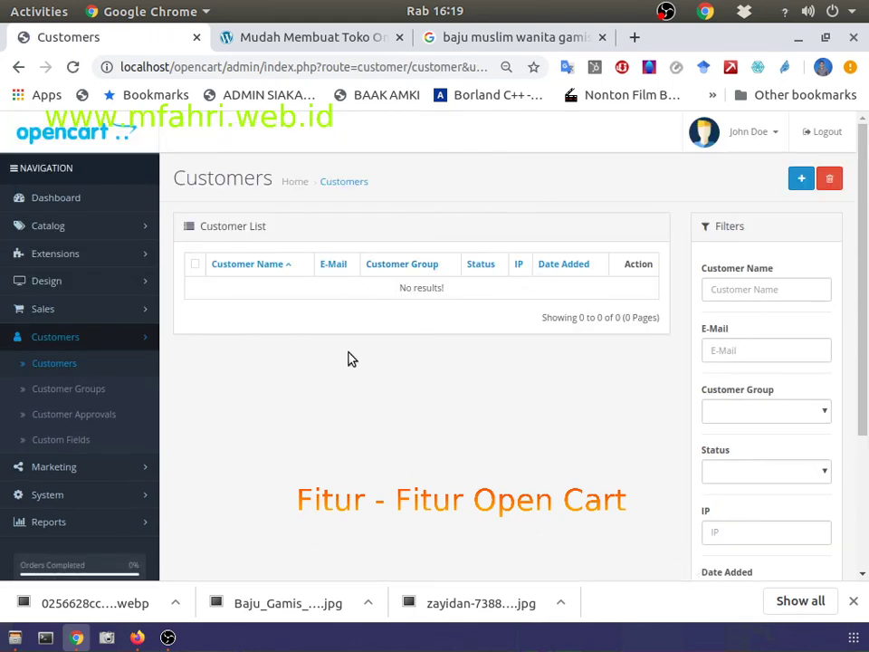
{"action": "left_click", "coordinate": [120, 473]}
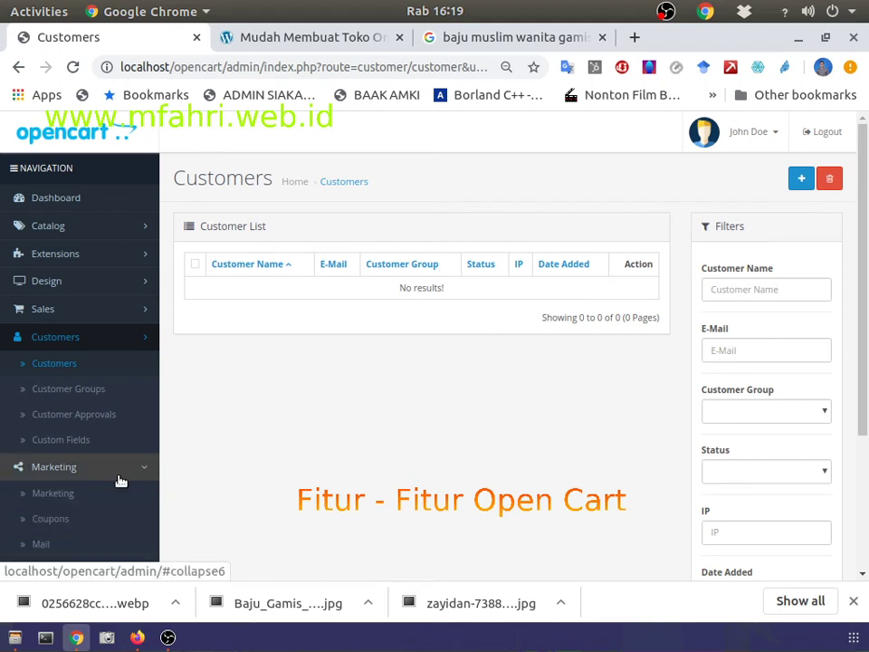
{"action": "scroll", "coordinate": [108, 471], "scroll_direction": "down", "scroll_amount": 1}
{"action": "left_click", "coordinate": [56, 449]}
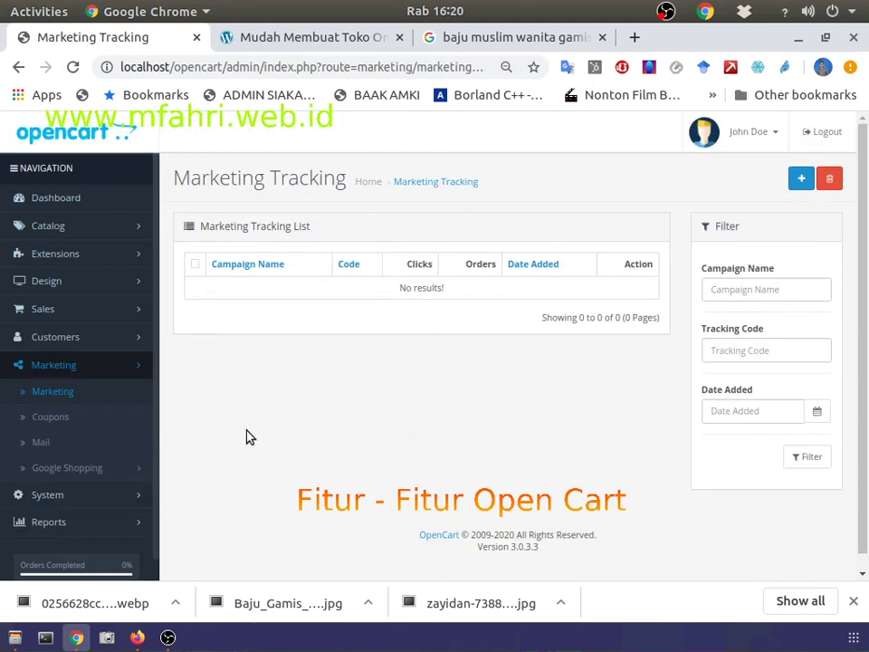
Step: View the three-coupon list, then the Google Shopping setup for Toko Ponsel AOK AM
{"action": "left_click", "coordinate": [60, 417]}
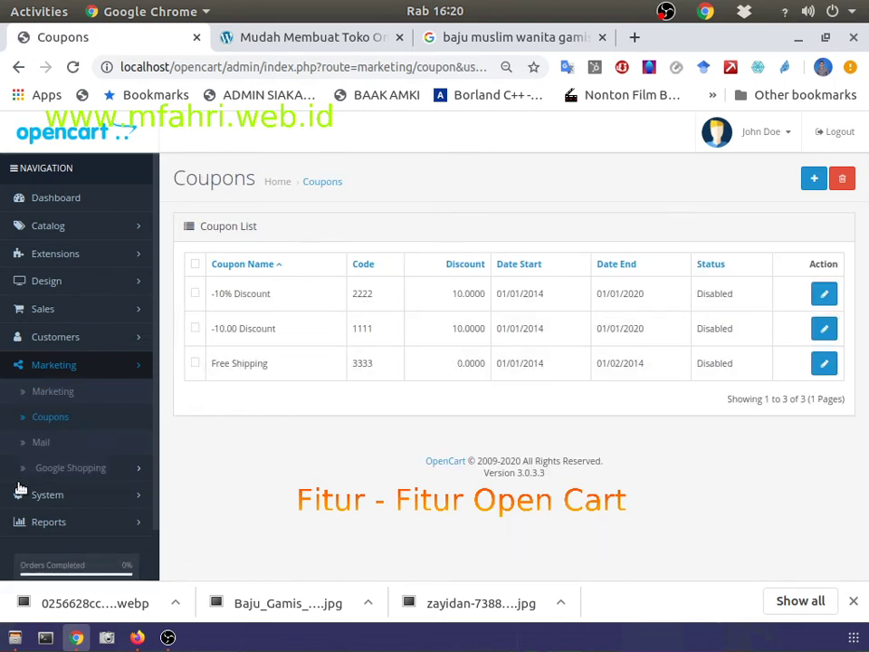
{"action": "left_click", "coordinate": [64, 469]}
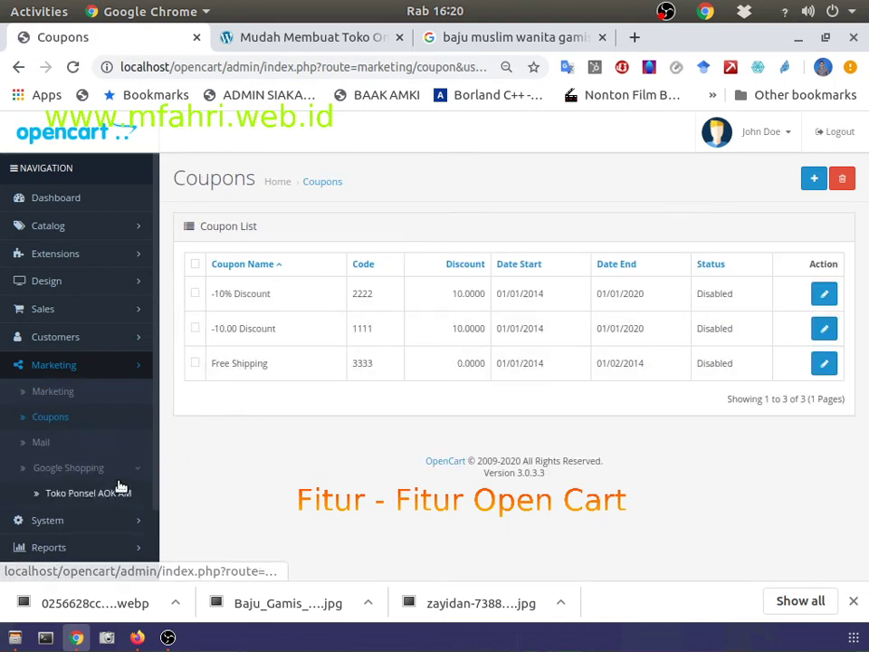
{"action": "left_click", "coordinate": [101, 494]}
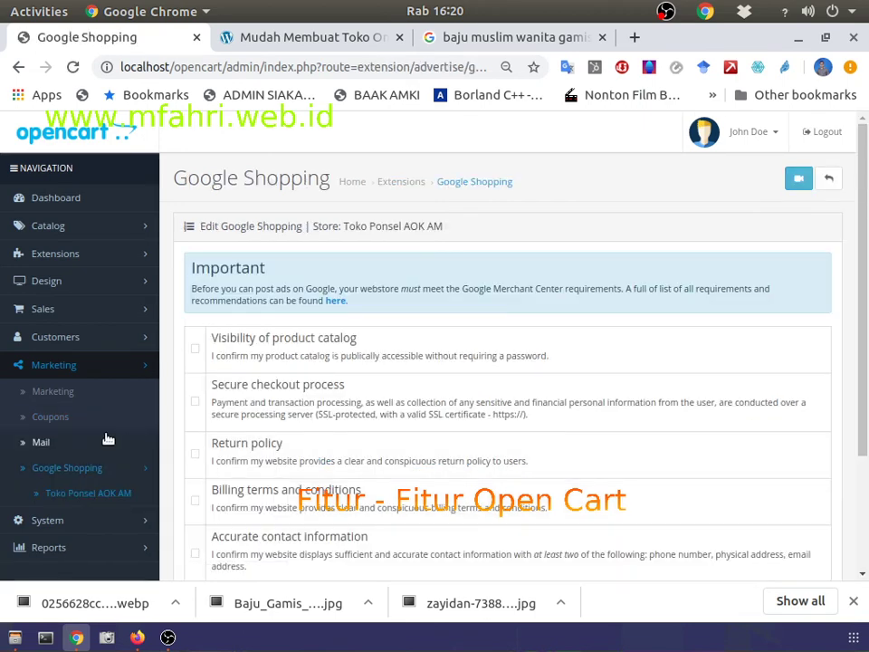
{"action": "scroll", "coordinate": [334, 345], "scroll_direction": "down", "scroll_amount": 3}
{"action": "scroll", "coordinate": [334, 345], "scroll_direction": "up", "scroll_amount": 3}
{"action": "scroll", "coordinate": [197, 419], "scroll_direction": "down", "scroll_amount": 2}
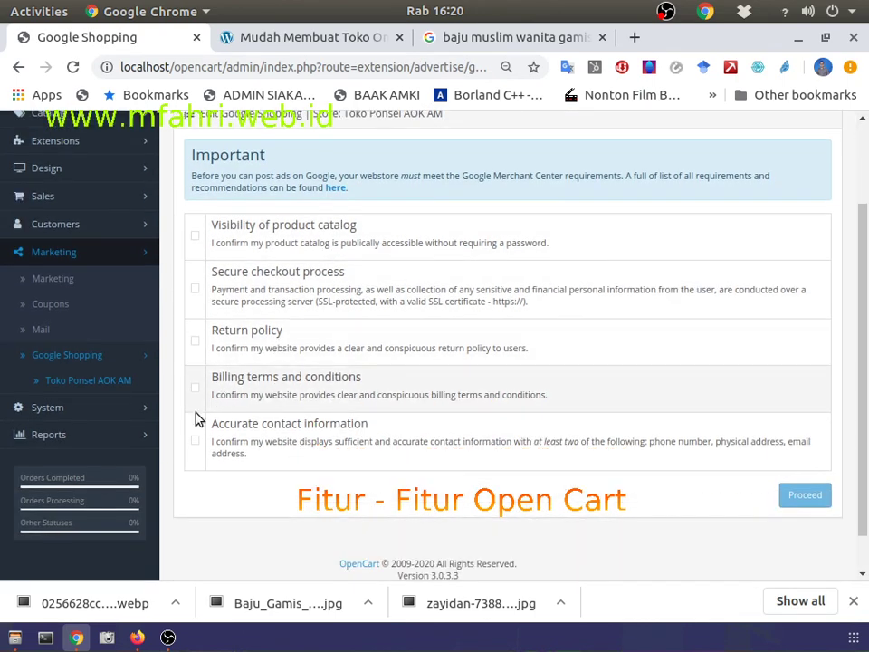
Step: Expand System, Maintenance and Reports in the admin menu and go to Reports
{"action": "left_click", "coordinate": [57, 406]}
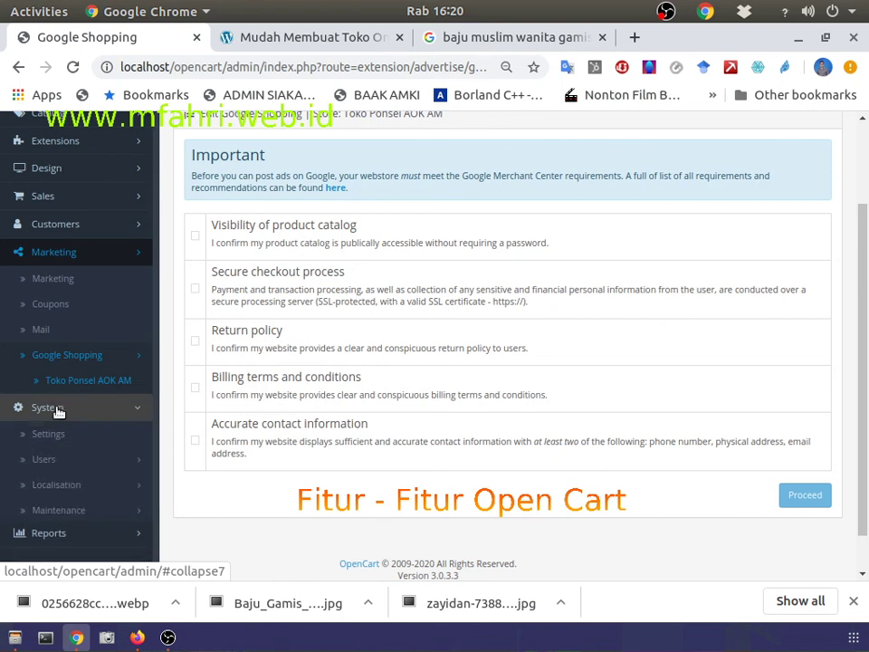
{"action": "left_click", "coordinate": [61, 512]}
{"action": "scroll", "coordinate": [92, 465], "scroll_direction": "down", "scroll_amount": 1}
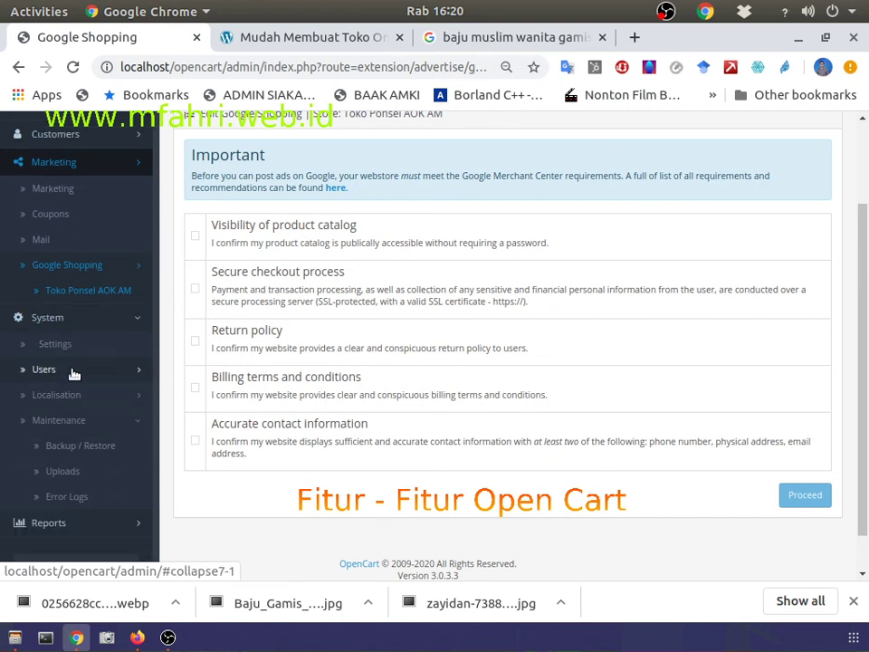
{"action": "left_click", "coordinate": [107, 518]}
{"action": "scroll", "coordinate": [114, 471], "scroll_direction": "down", "scroll_amount": 1}
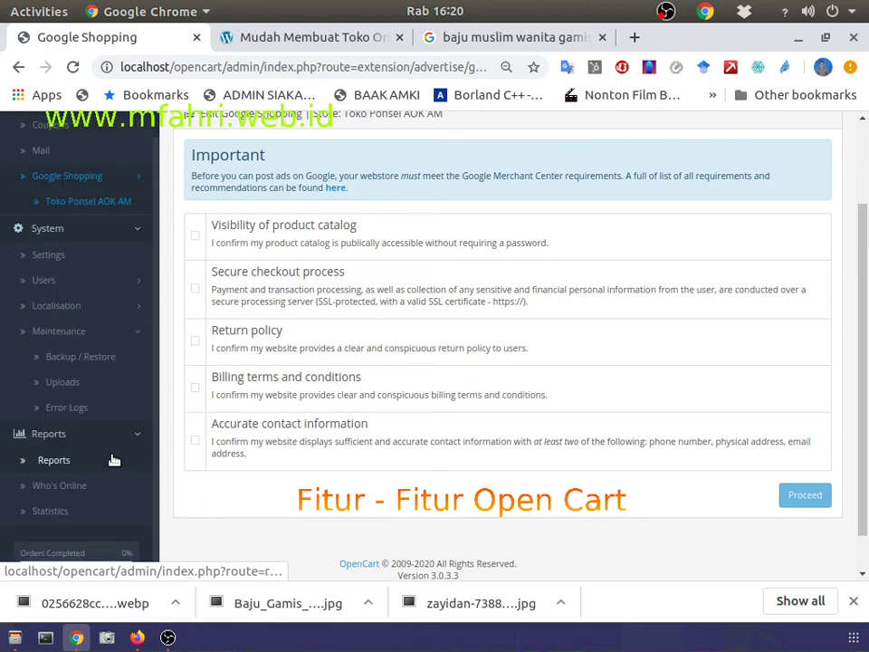
{"action": "left_click", "coordinate": [61, 461]}
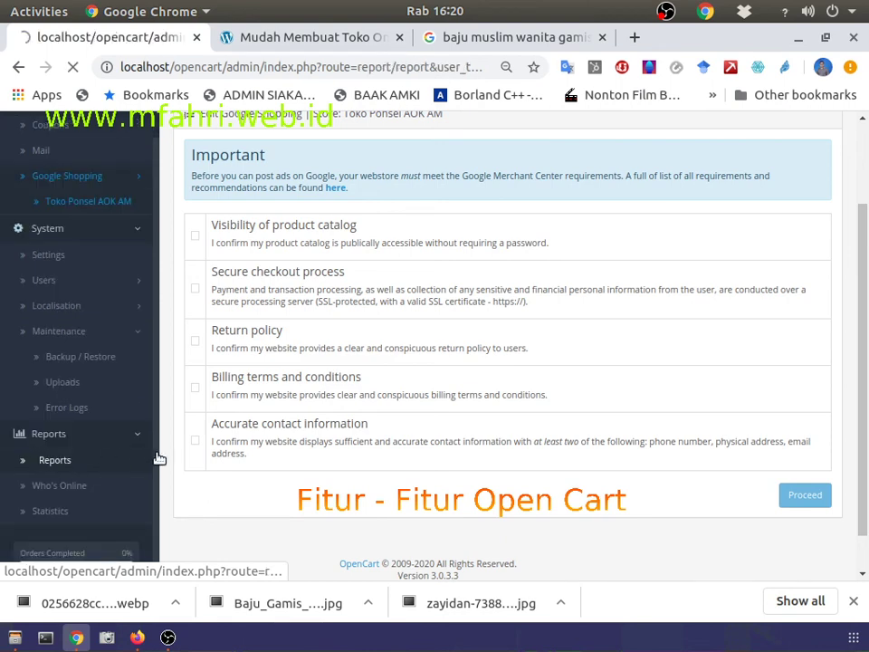
Step: Review the Who's Online report and the Statistics page, where every value is 0.0000
{"action": "scroll", "coordinate": [365, 427], "scroll_direction": "down", "scroll_amount": 3}
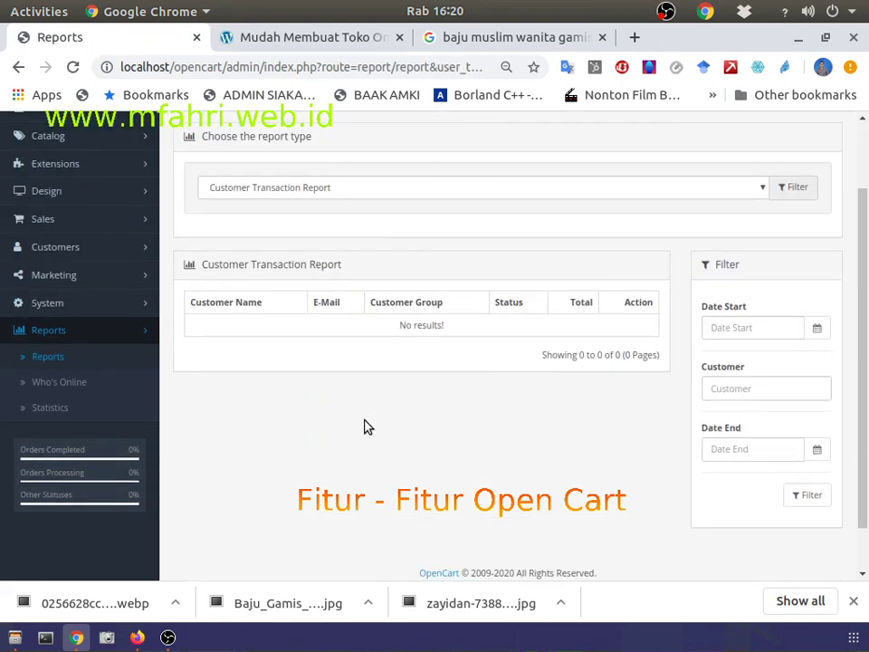
{"action": "left_click", "coordinate": [60, 328]}
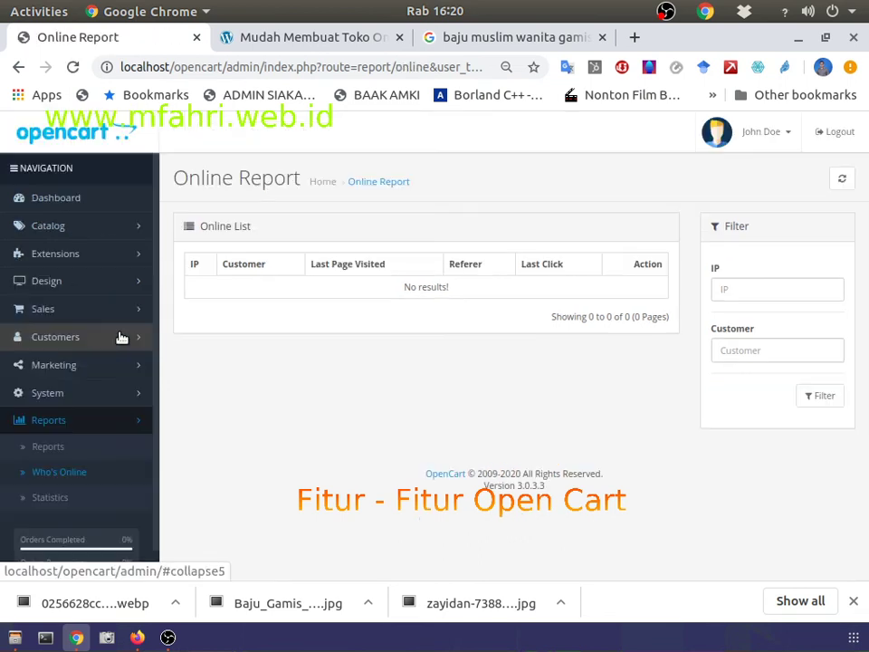
{"action": "left_click", "coordinate": [50, 497]}
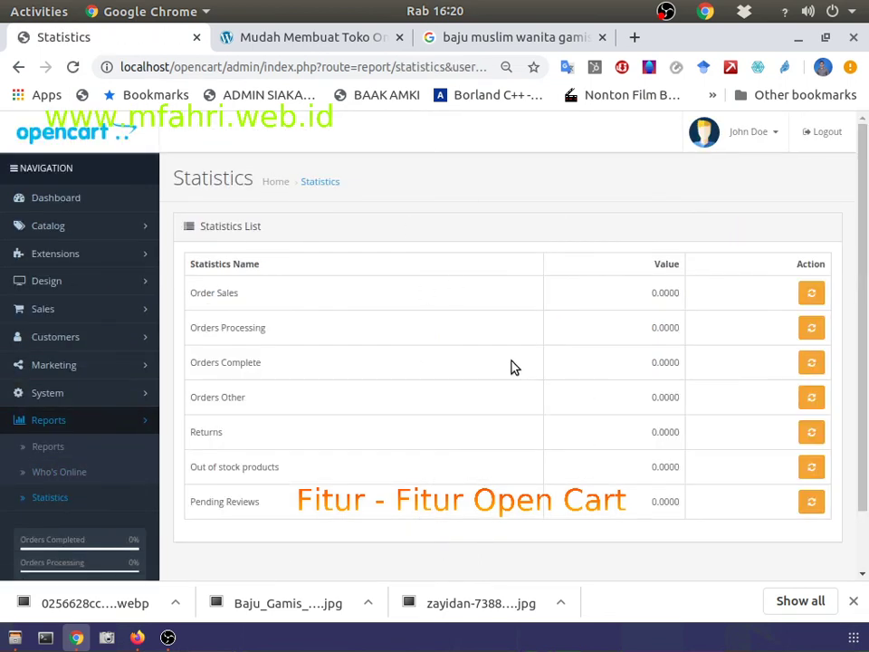
Step: Highlight the Order Sales, Orders Processing and Orders Complete statistic names, then switch to the course tab
{"action": "triple_click", "coordinate": [201, 297]}
{"action": "left_click_drag", "start_coordinate": [198, 341], "coordinate": [264, 343]}
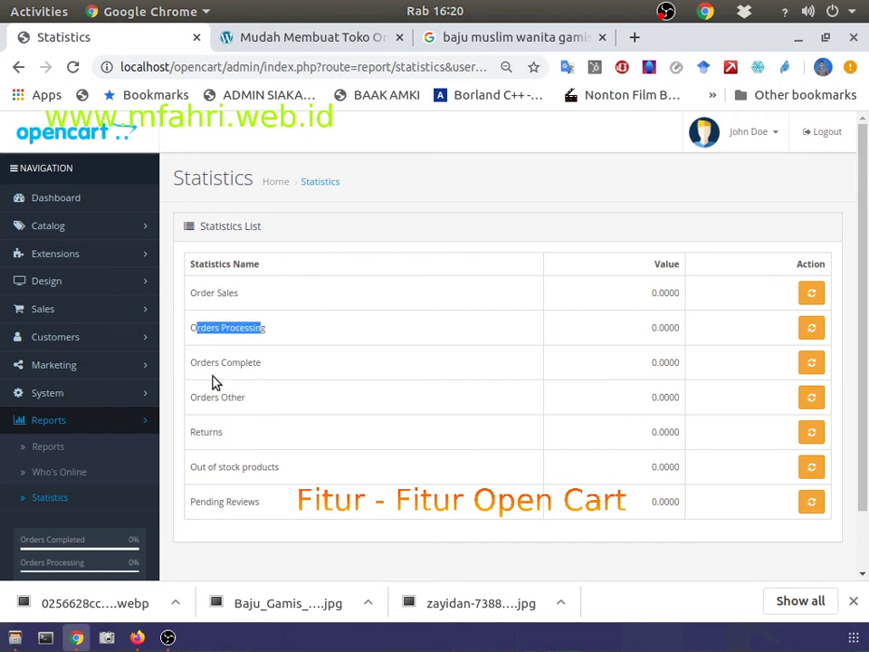
{"action": "left_click_drag", "start_coordinate": [190, 362], "coordinate": [263, 363]}
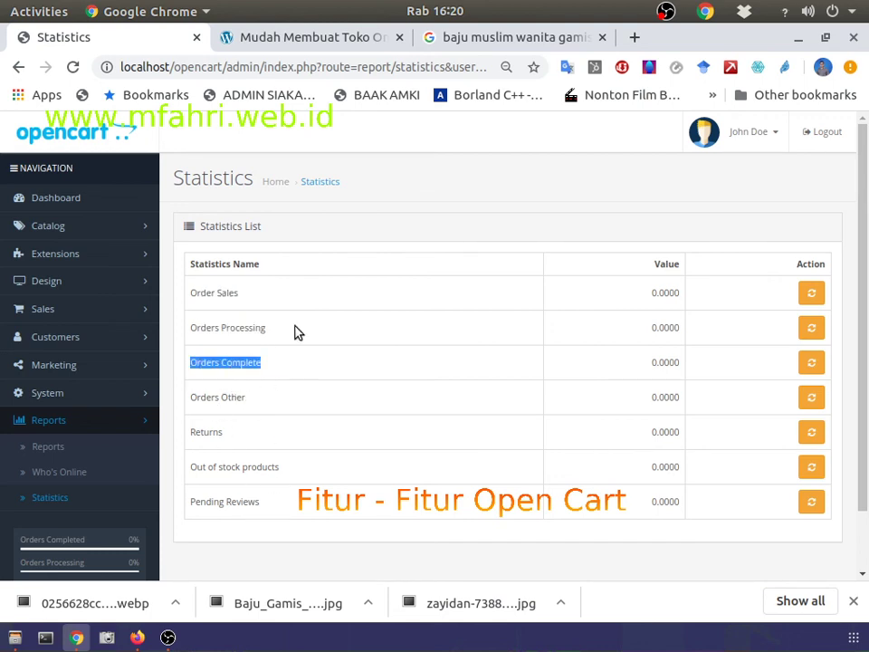
{"action": "left_click", "coordinate": [306, 38]}
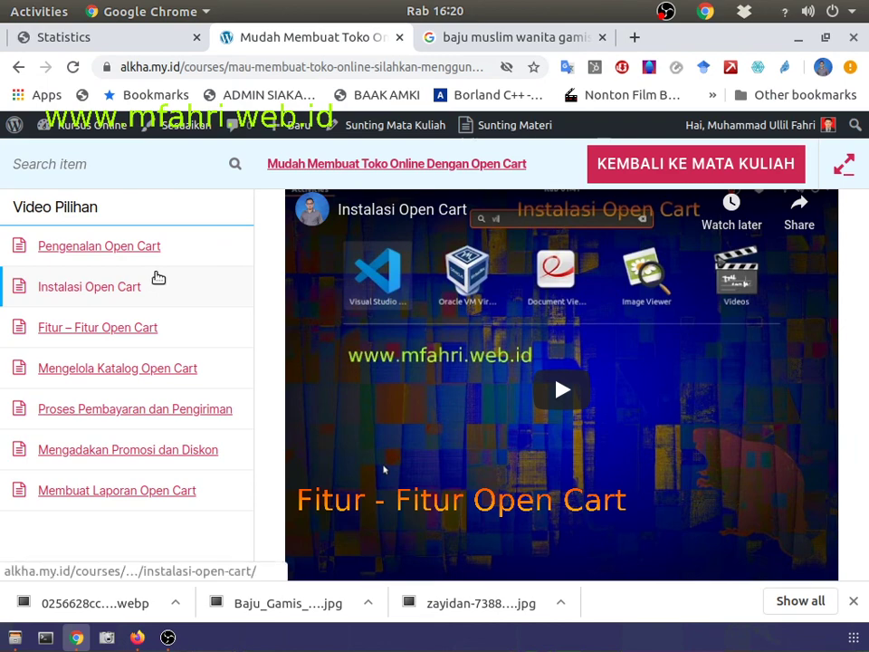
Step: Compare the OpenCart Statistics tab with the Instalasi Open Cart lesson on the course page
{"action": "left_click", "coordinate": [122, 40]}
{"action": "left_click", "coordinate": [241, 35]}
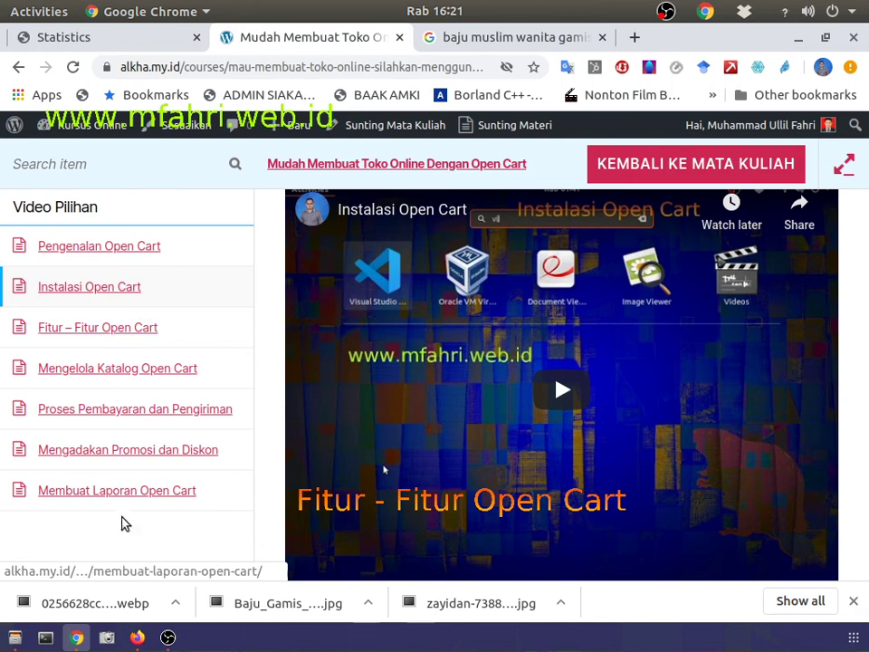
{"action": "left_click", "coordinate": [59, 38]}
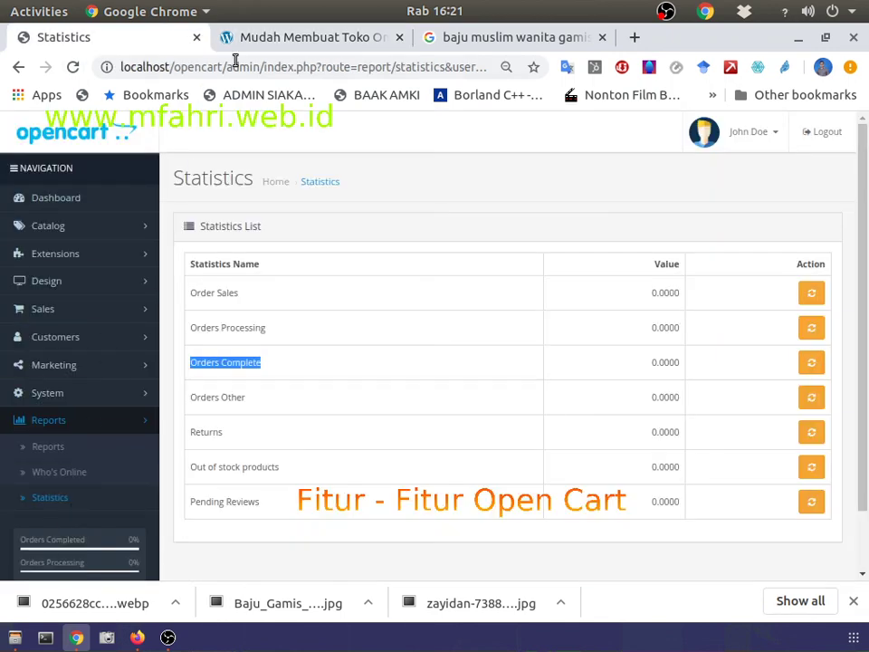
{"action": "left_click", "coordinate": [242, 40]}
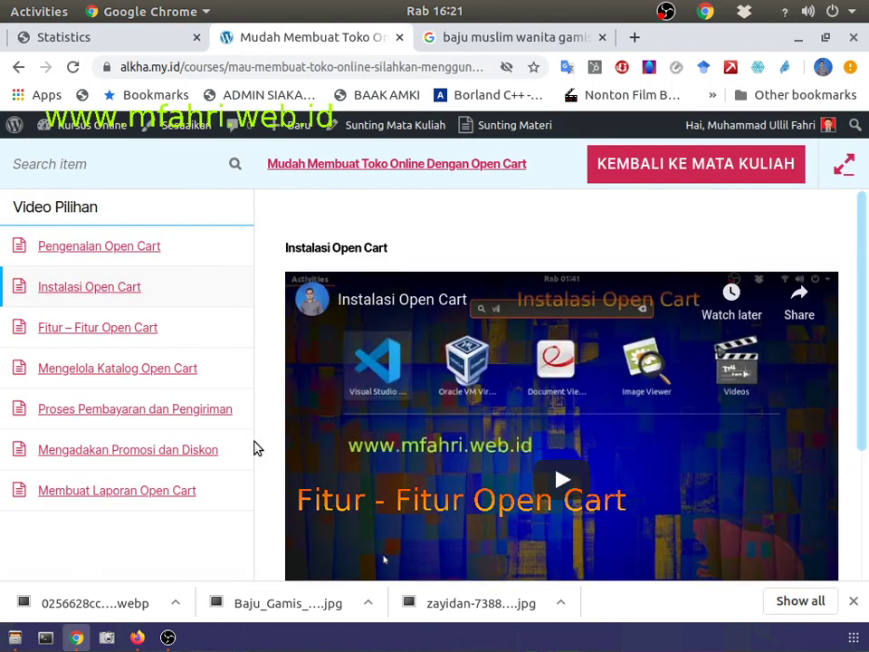
Step: Scroll through the course's Open Cart lesson list and bring OBS Studio forward
{"action": "scroll", "coordinate": [336, 412], "scroll_direction": "down", "scroll_amount": 2}
{"action": "scroll", "coordinate": [336, 414], "scroll_direction": "up", "scroll_amount": 1}
{"action": "scroll", "coordinate": [335, 414], "scroll_direction": "down", "scroll_amount": 1}
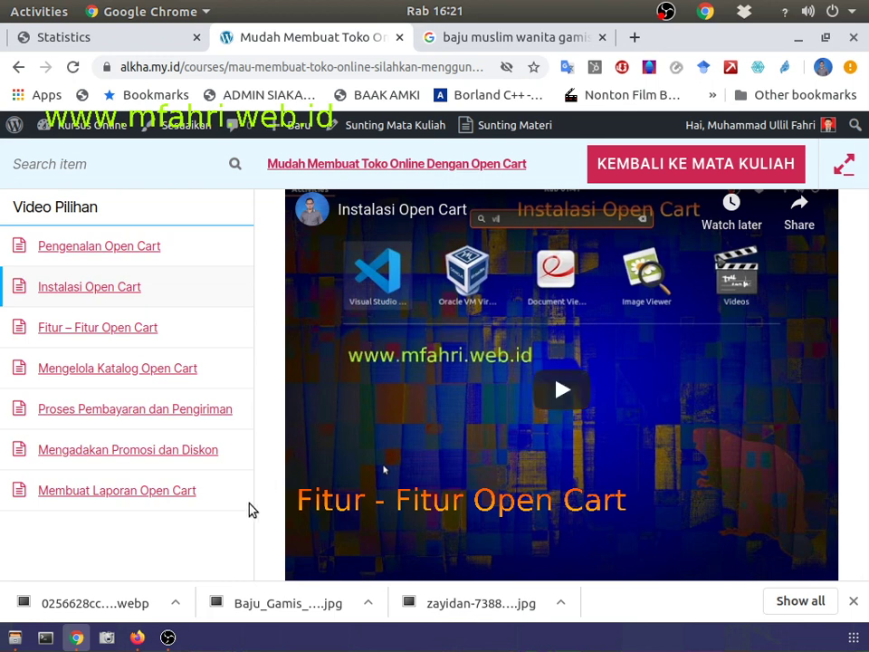
{"action": "left_click", "coordinate": [168, 639]}
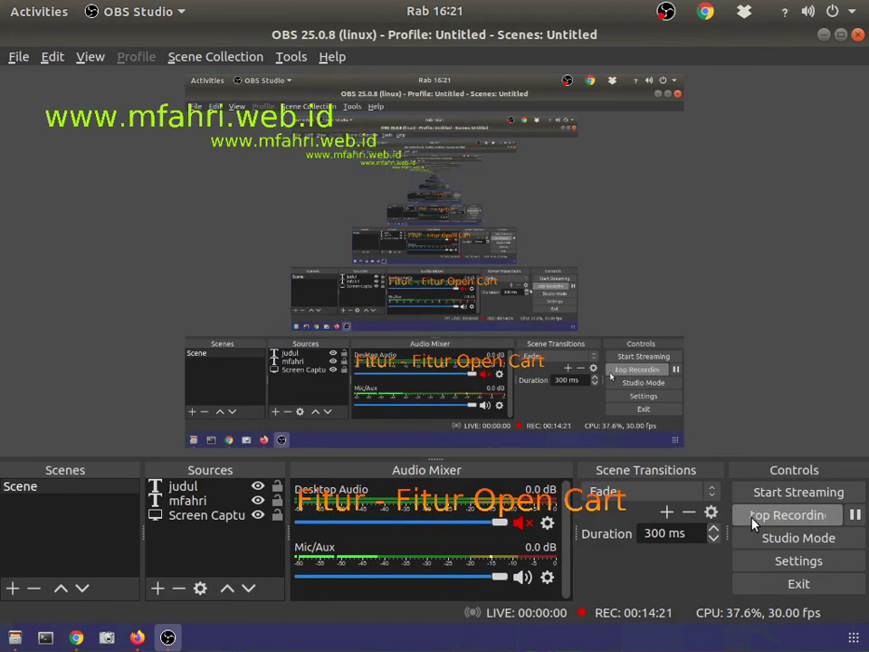